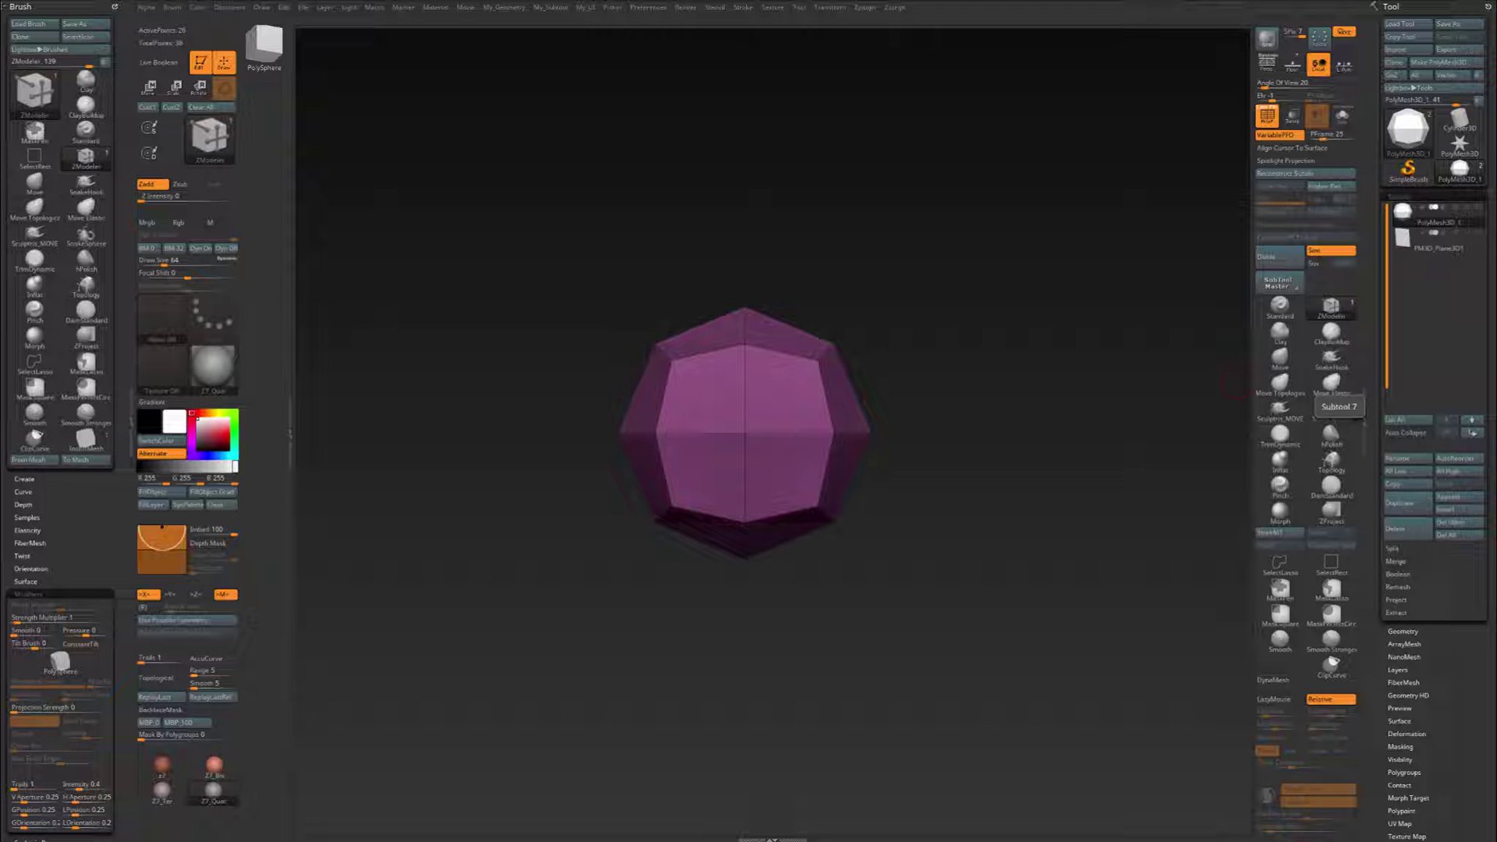
Look at the YouTube video about TriPart curve brush welding in the browser and return to the model.
{"action": "left_click_drag", "start_coordinate": [1496, 164], "coordinate": [446, 49]}
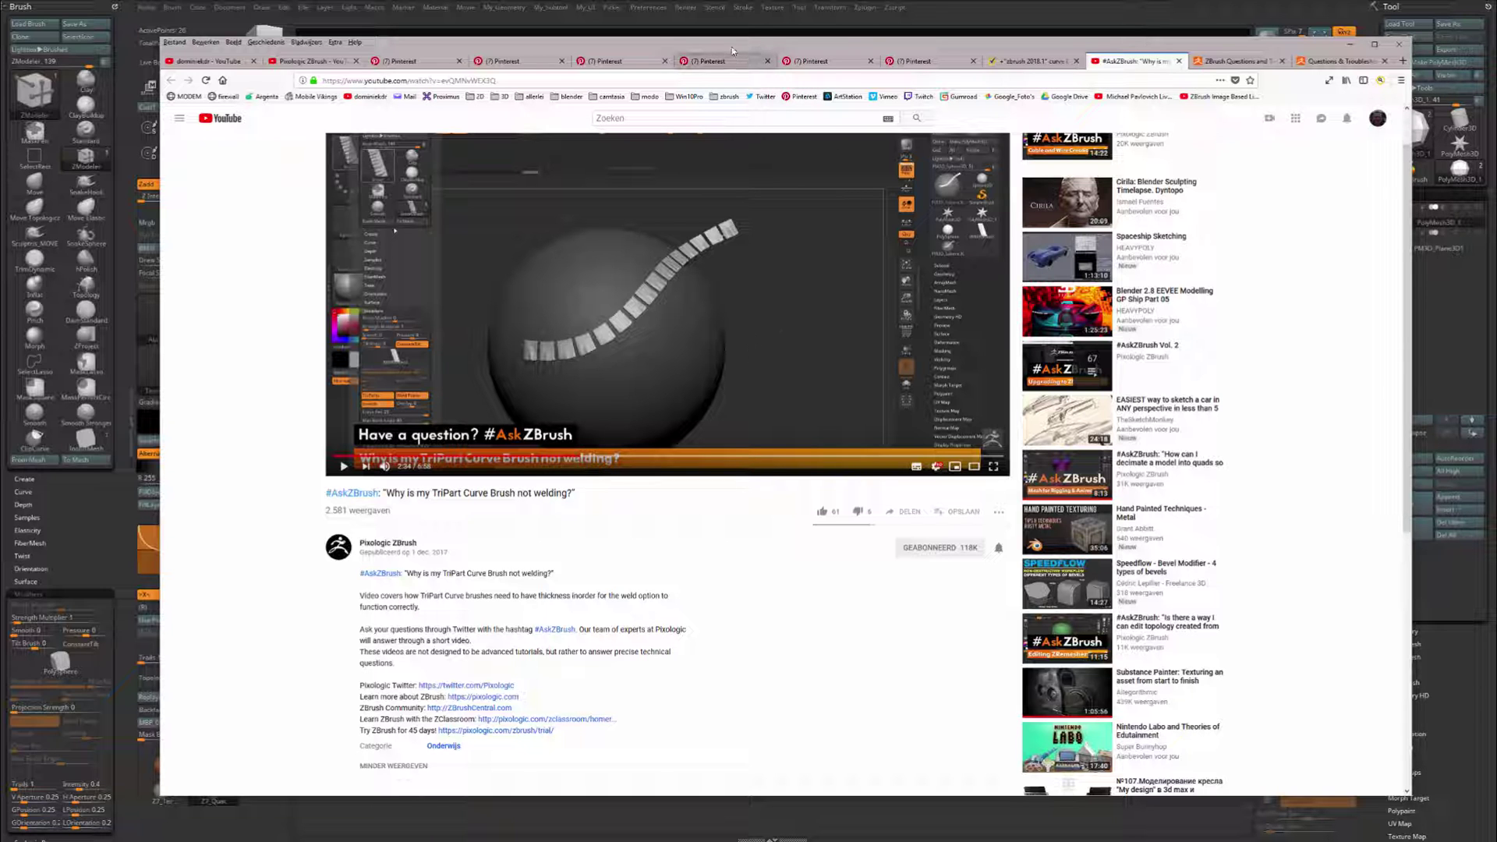
{"action": "left_click_drag", "start_coordinate": [726, 44], "coordinate": [1496, 156]}
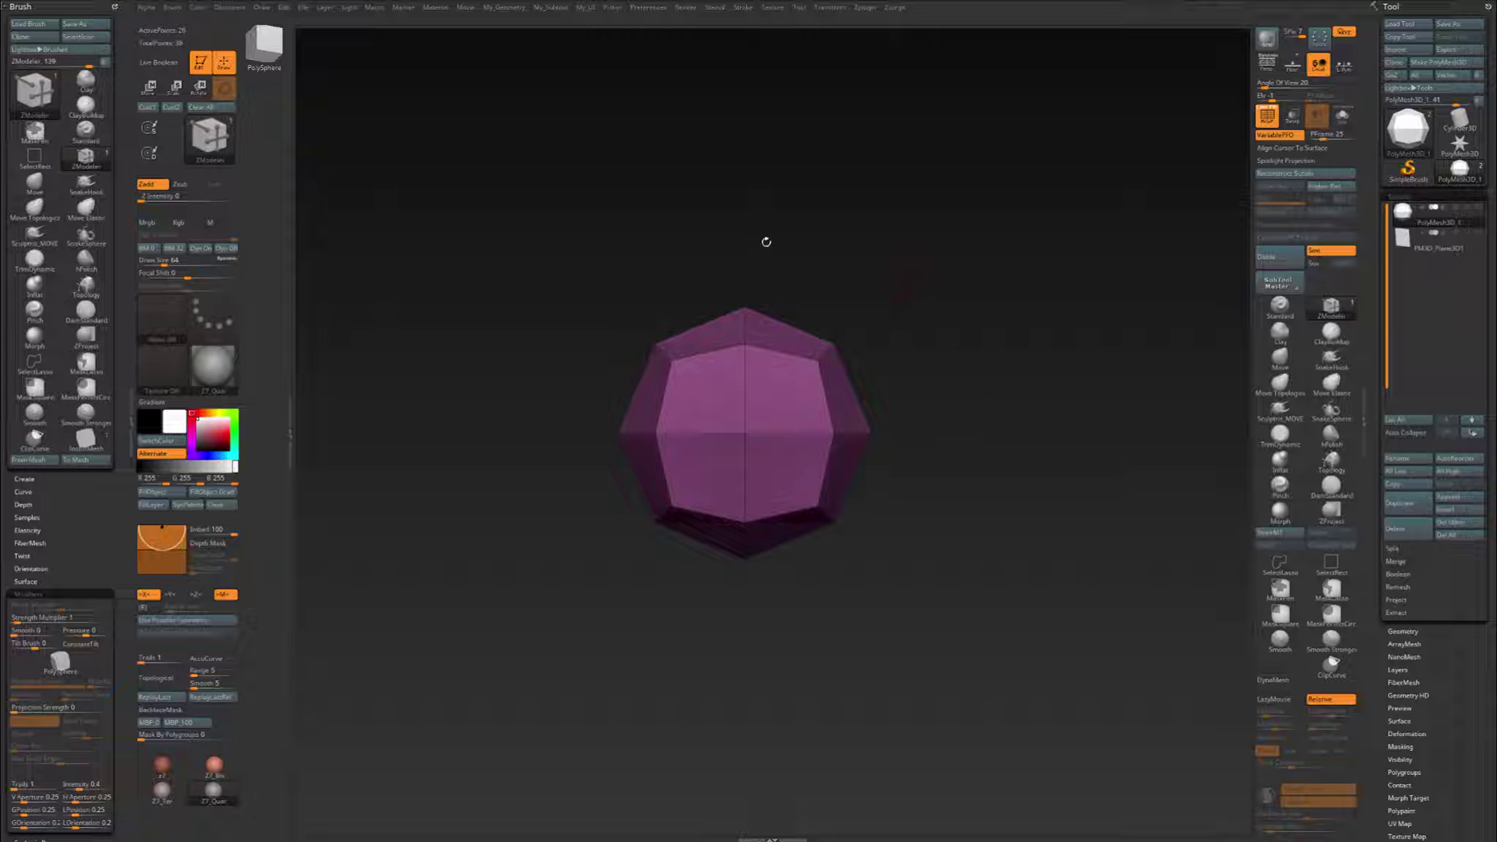
{"action": "left_click_drag", "start_coordinate": [838, 349], "coordinate": [992, 303]}
{"action": "key", "text": "ctrl+z"}
{"action": "key", "text": "b"}
{"action": "key", "text": "z"}
{"action": "key", "text": "m"}
Try the existing InsertMesh curve brush with a wavy strip running outward from the sphere's side, and undo it.
{"action": "key", "text": "b"}
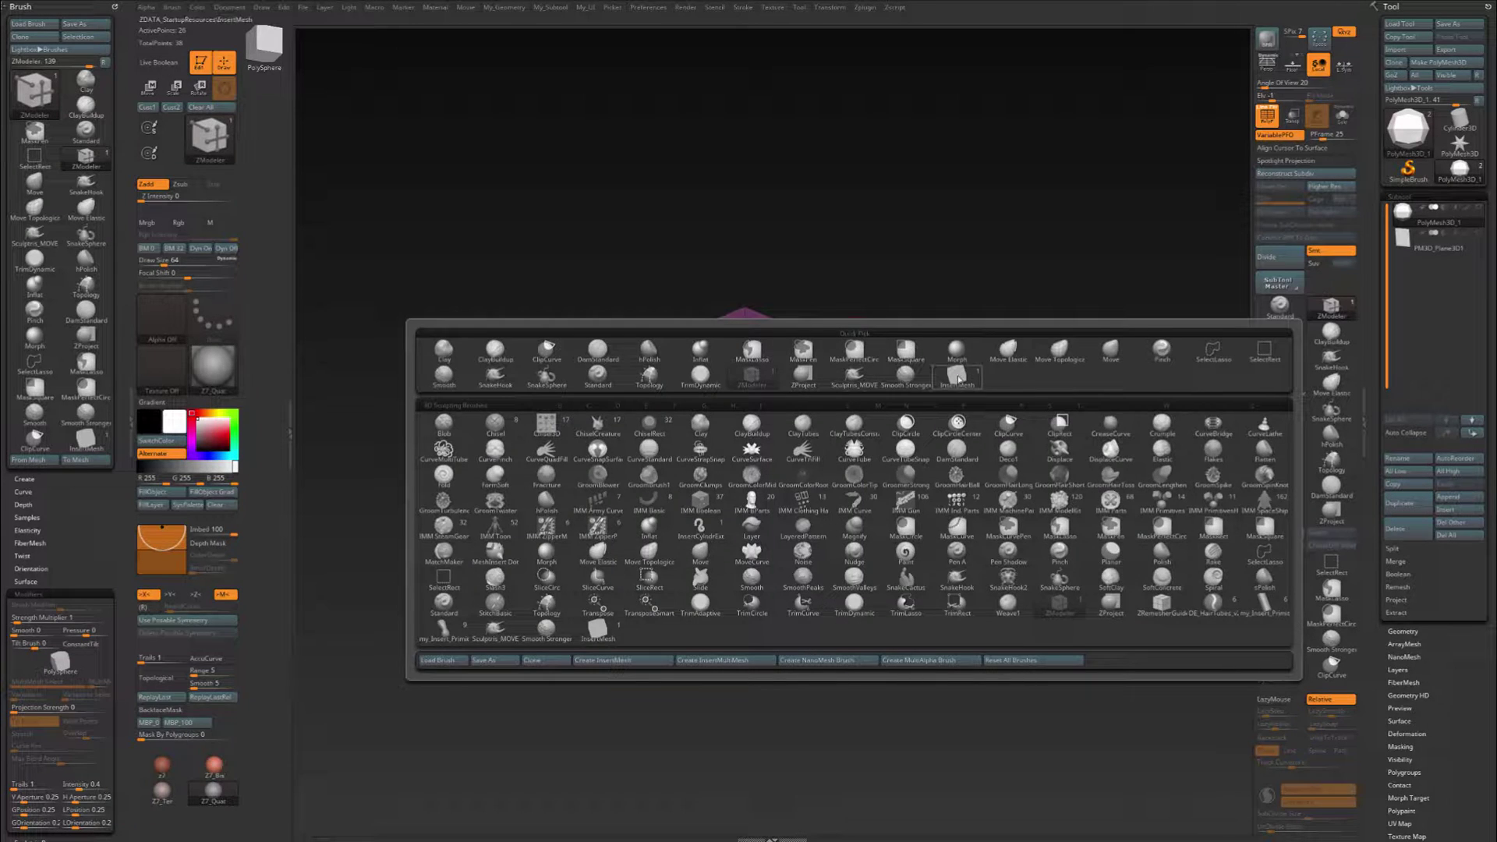
{"action": "key", "text": "i"}
{"action": "key", "text": "m"}
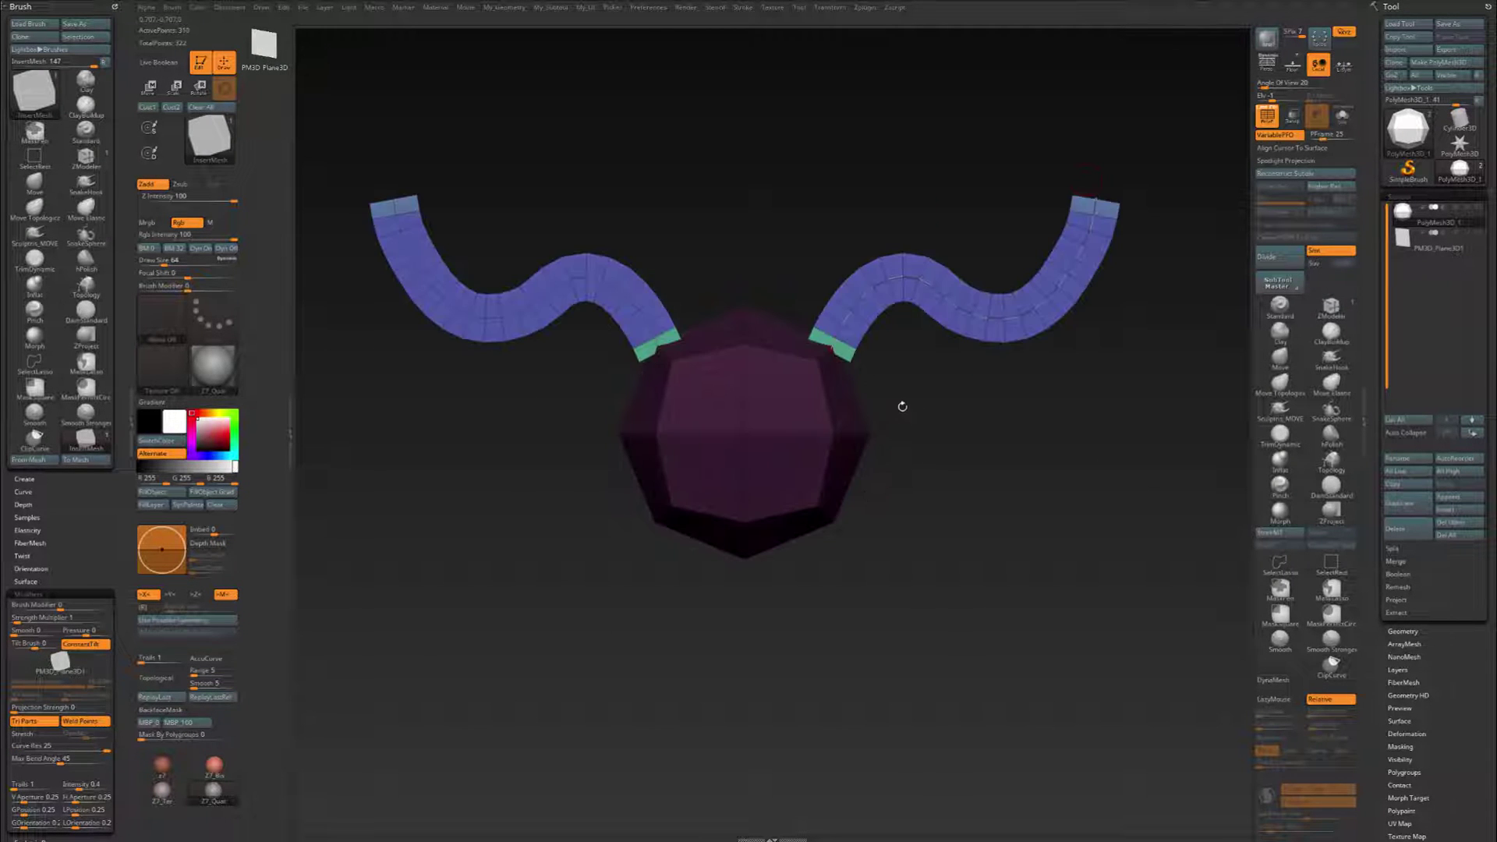
{"action": "mouse_move", "coordinate": [920, 389]}
{"action": "left_mouse_down"}
{"action": "mouse_move", "coordinate": [983, 431]}
{"action": "mouse_move", "coordinate": [916, 408]}
{"action": "left_mouse_up"}
{"action": "key", "text": "ctrl+z"}
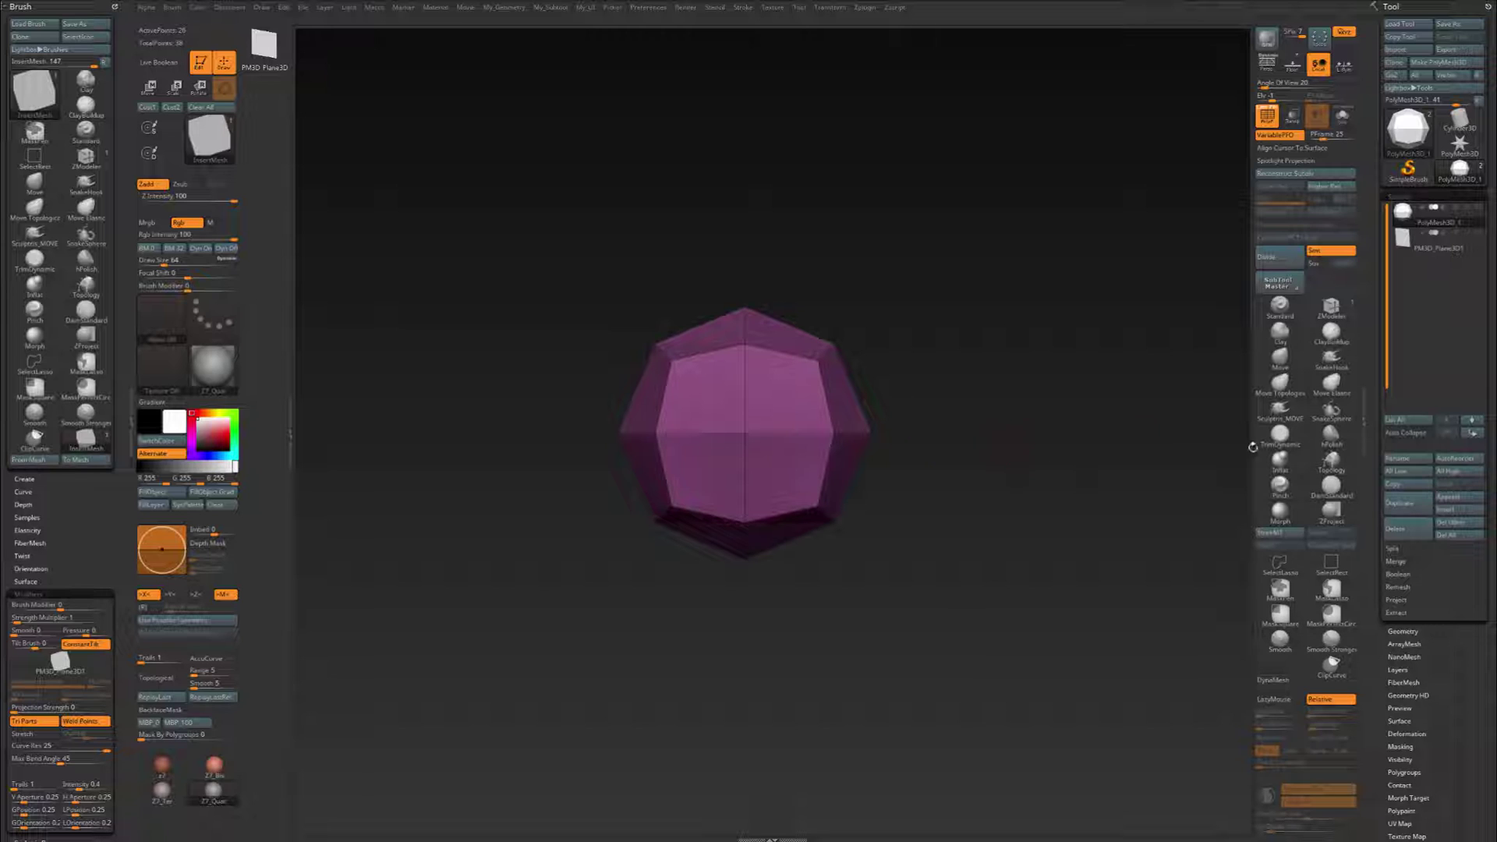
Append a Plane3D as a new subtool and make it the active subtool.
{"action": "left_click", "coordinate": [1448, 497]}
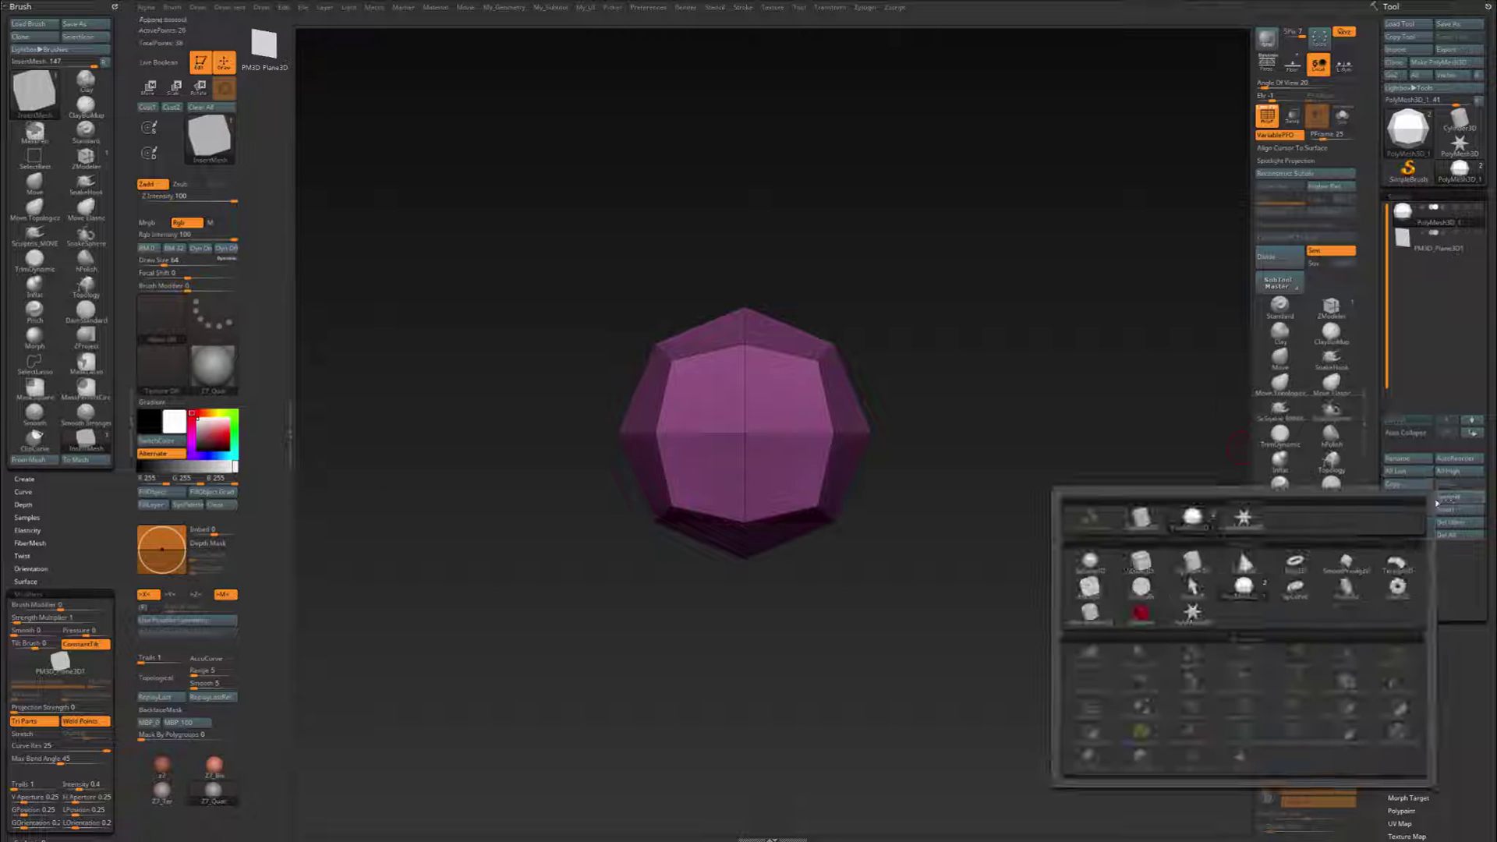
{"action": "left_click", "coordinate": [1092, 587]}
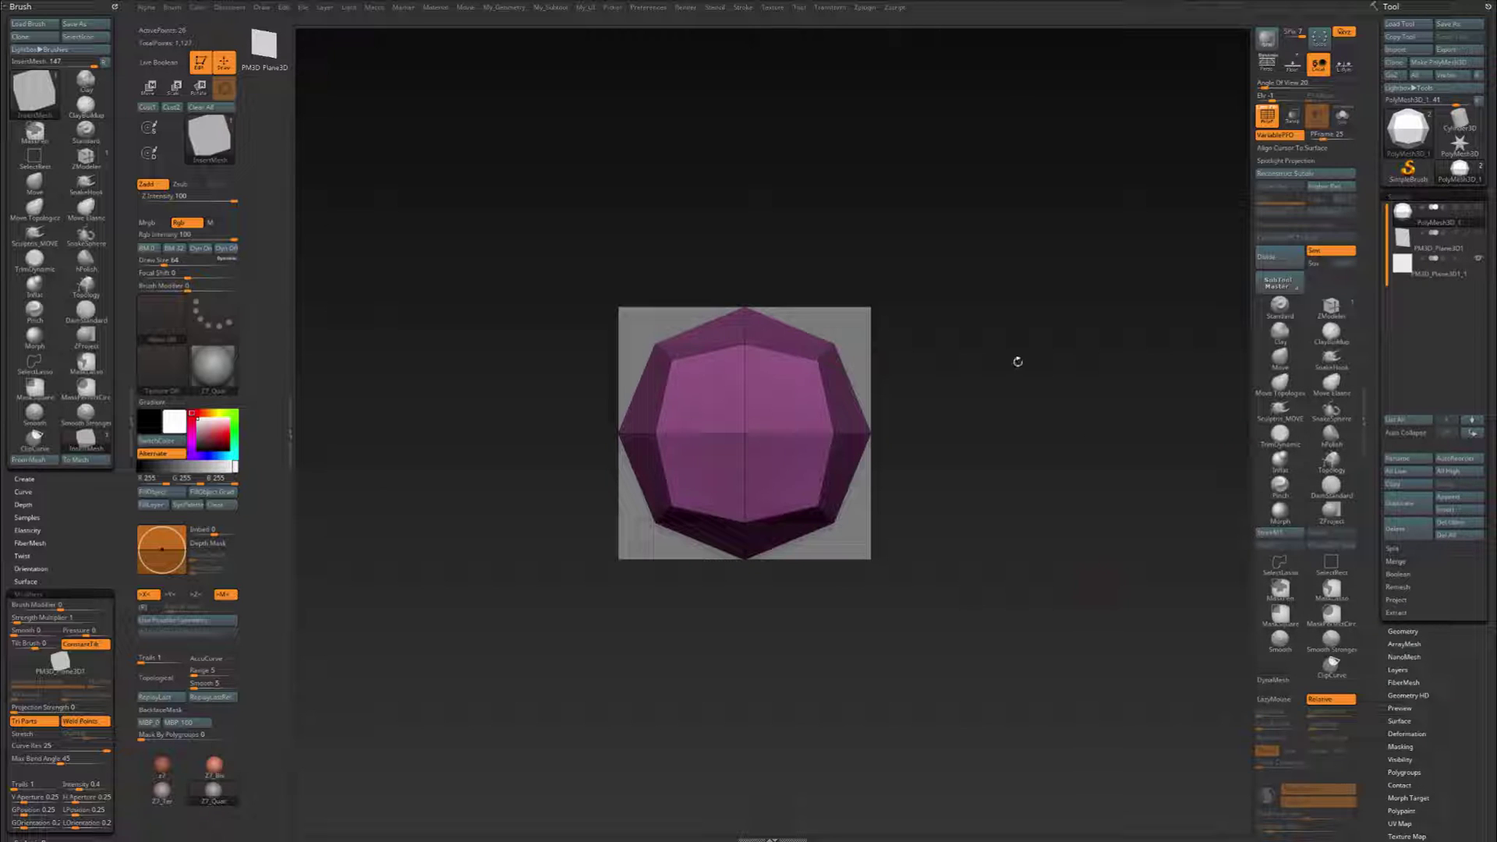
{"action": "left_click", "coordinate": [1439, 273]}
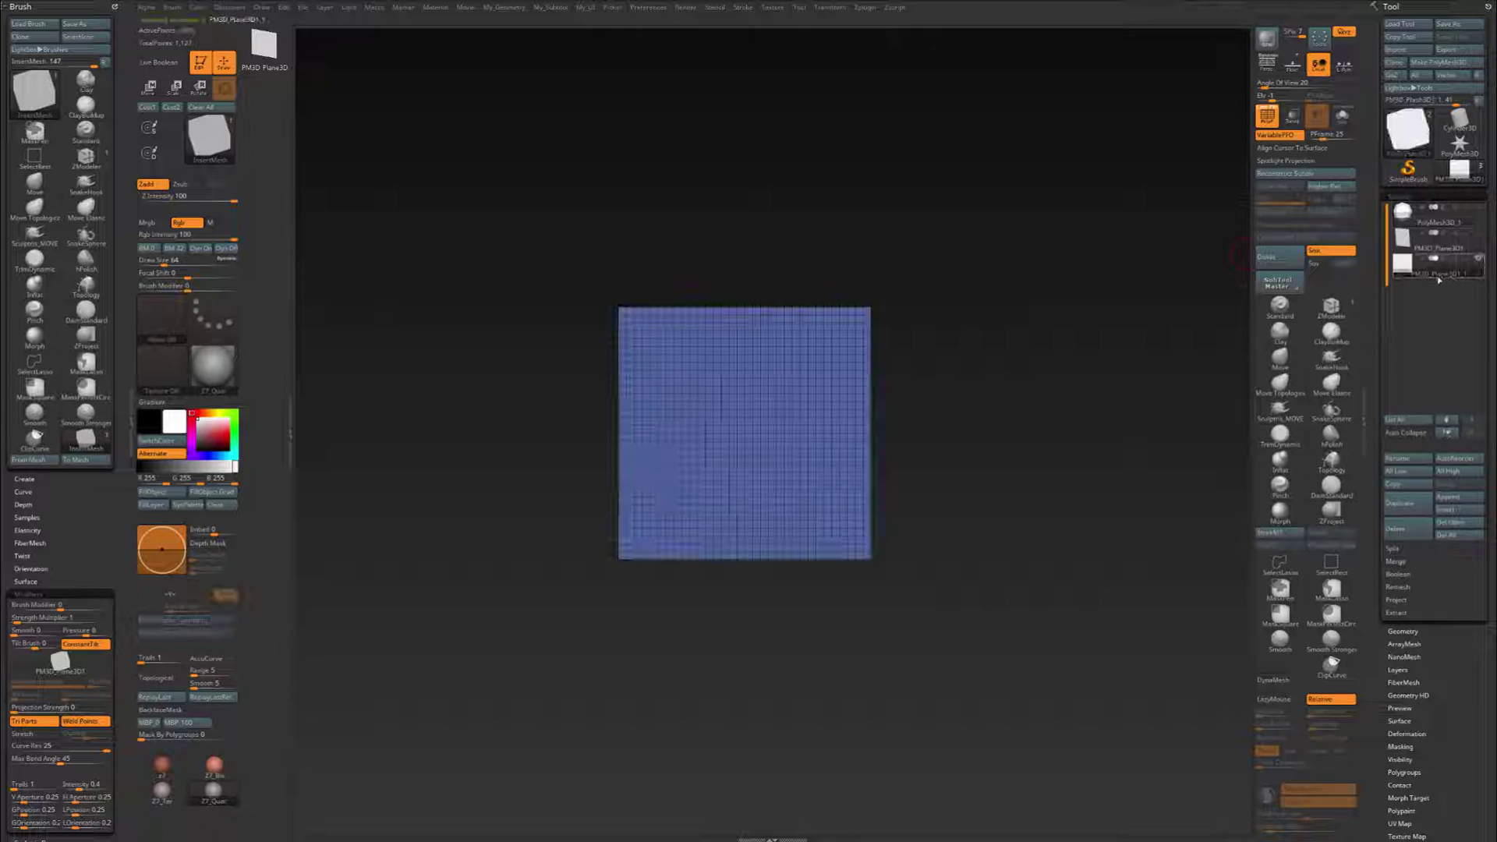
Reconstruct the plane's subdivision levels down to a two-by-two grid and delete the higher levels.
{"action": "key", "text": "2"}
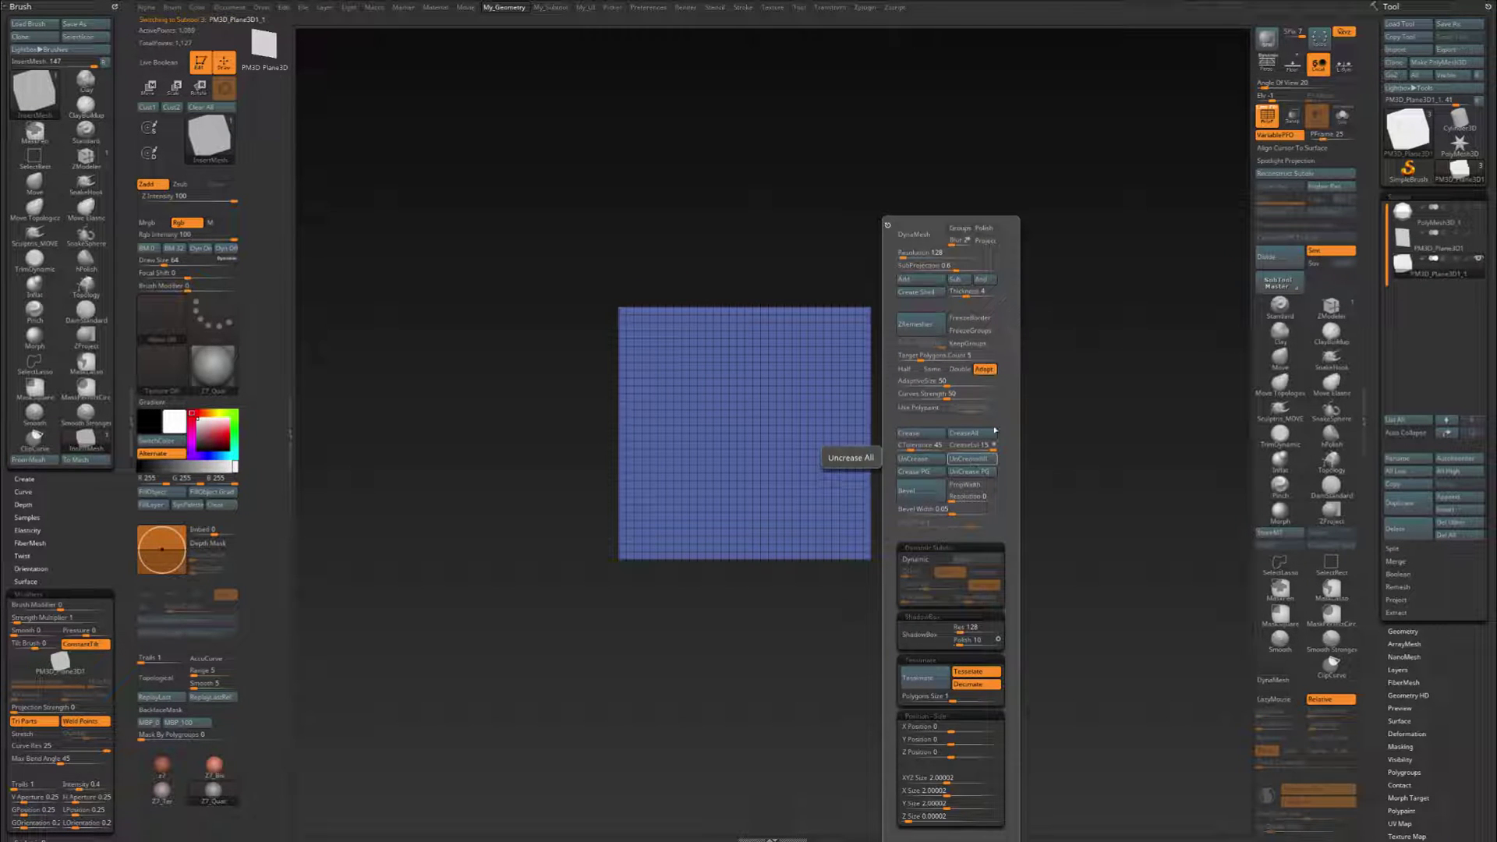
{"action": "left_click", "coordinate": [1274, 175]}
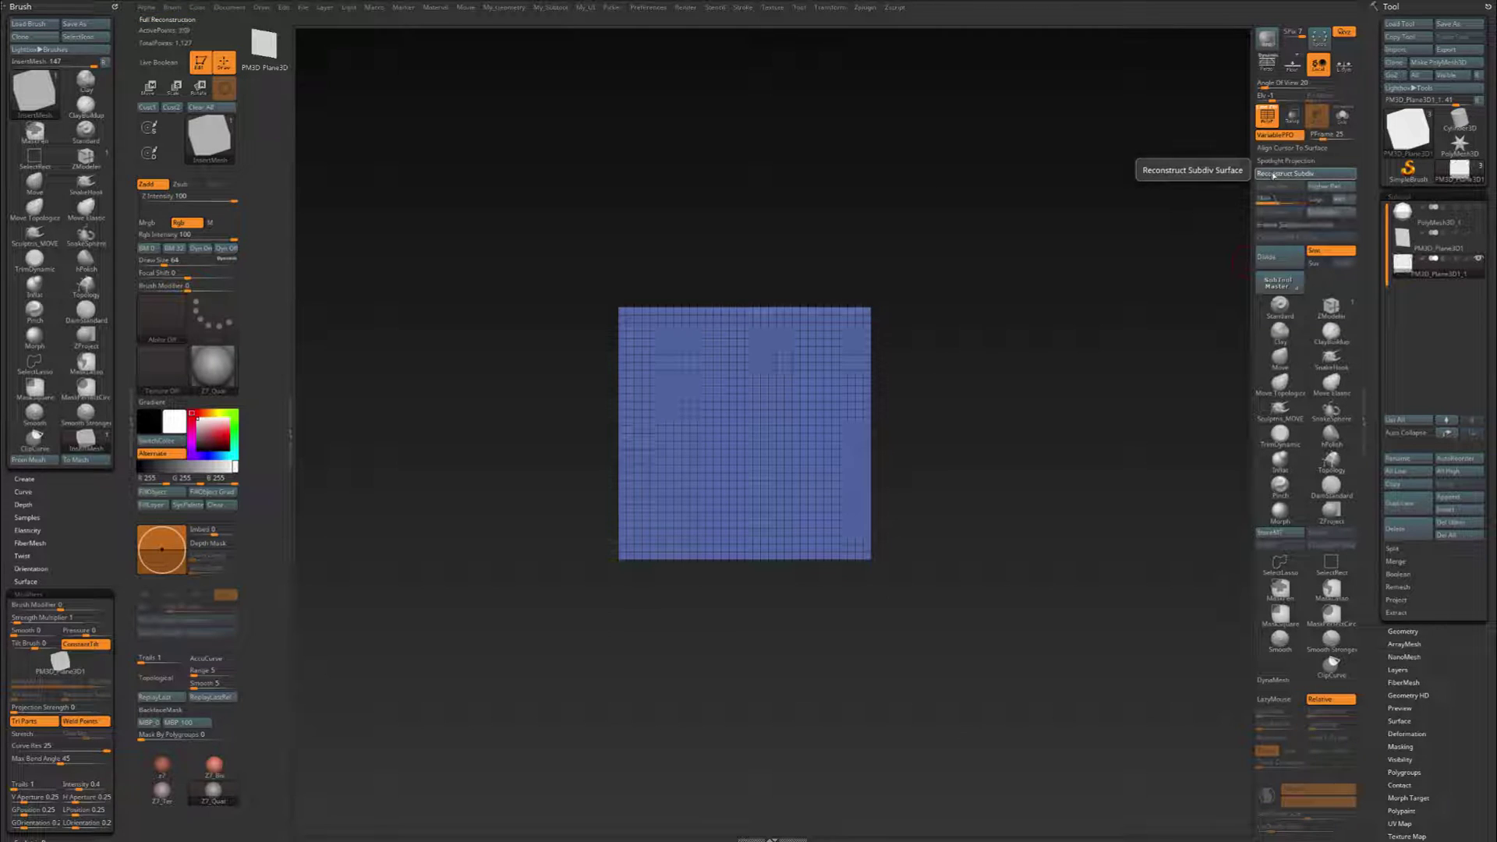
{"action": "left_click", "coordinate": [1273, 175]}
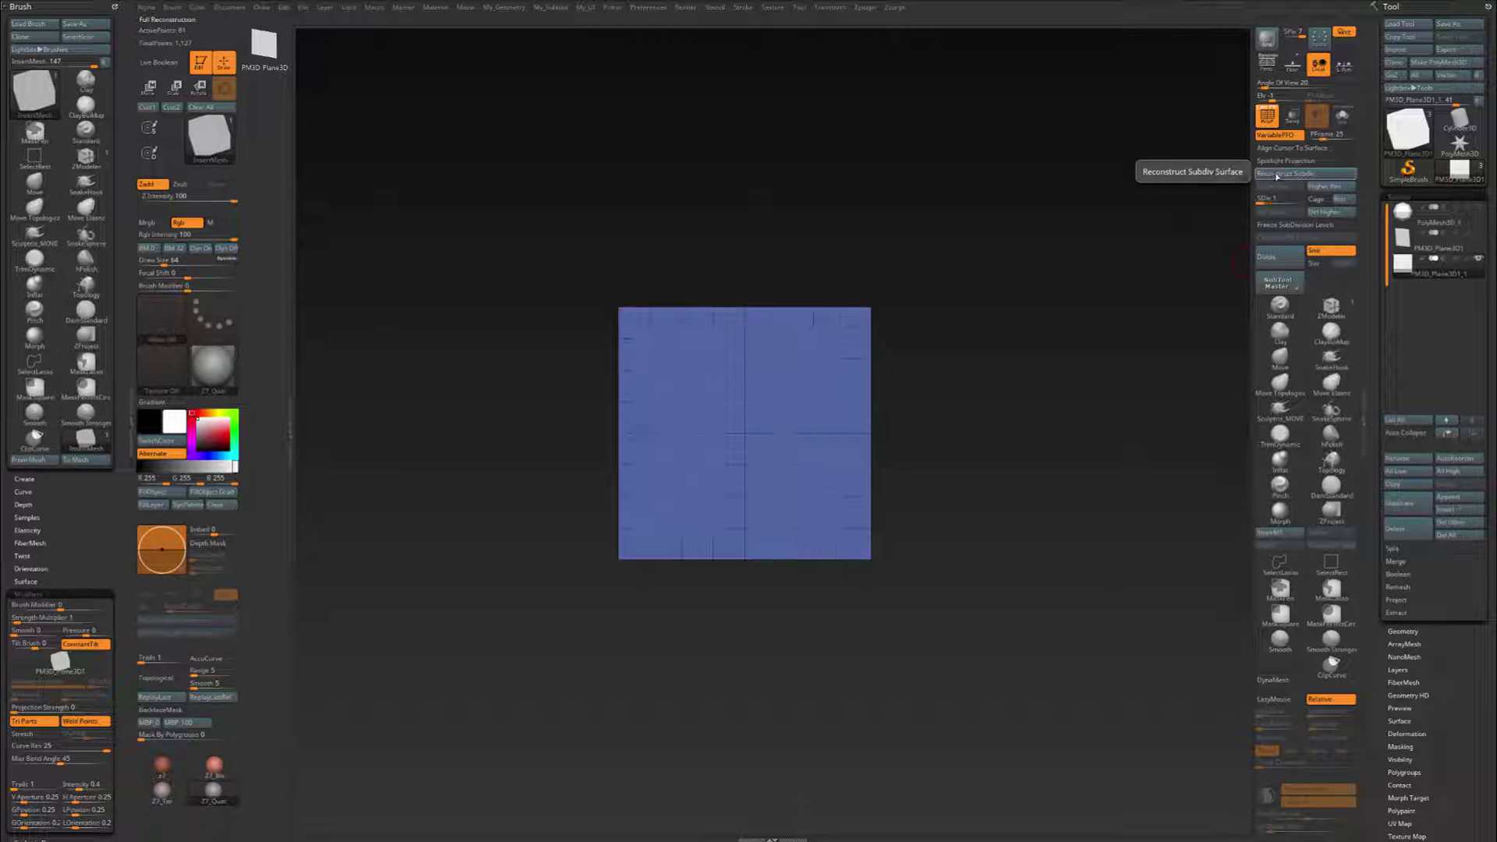
{"action": "left_click", "coordinate": [1324, 212]}
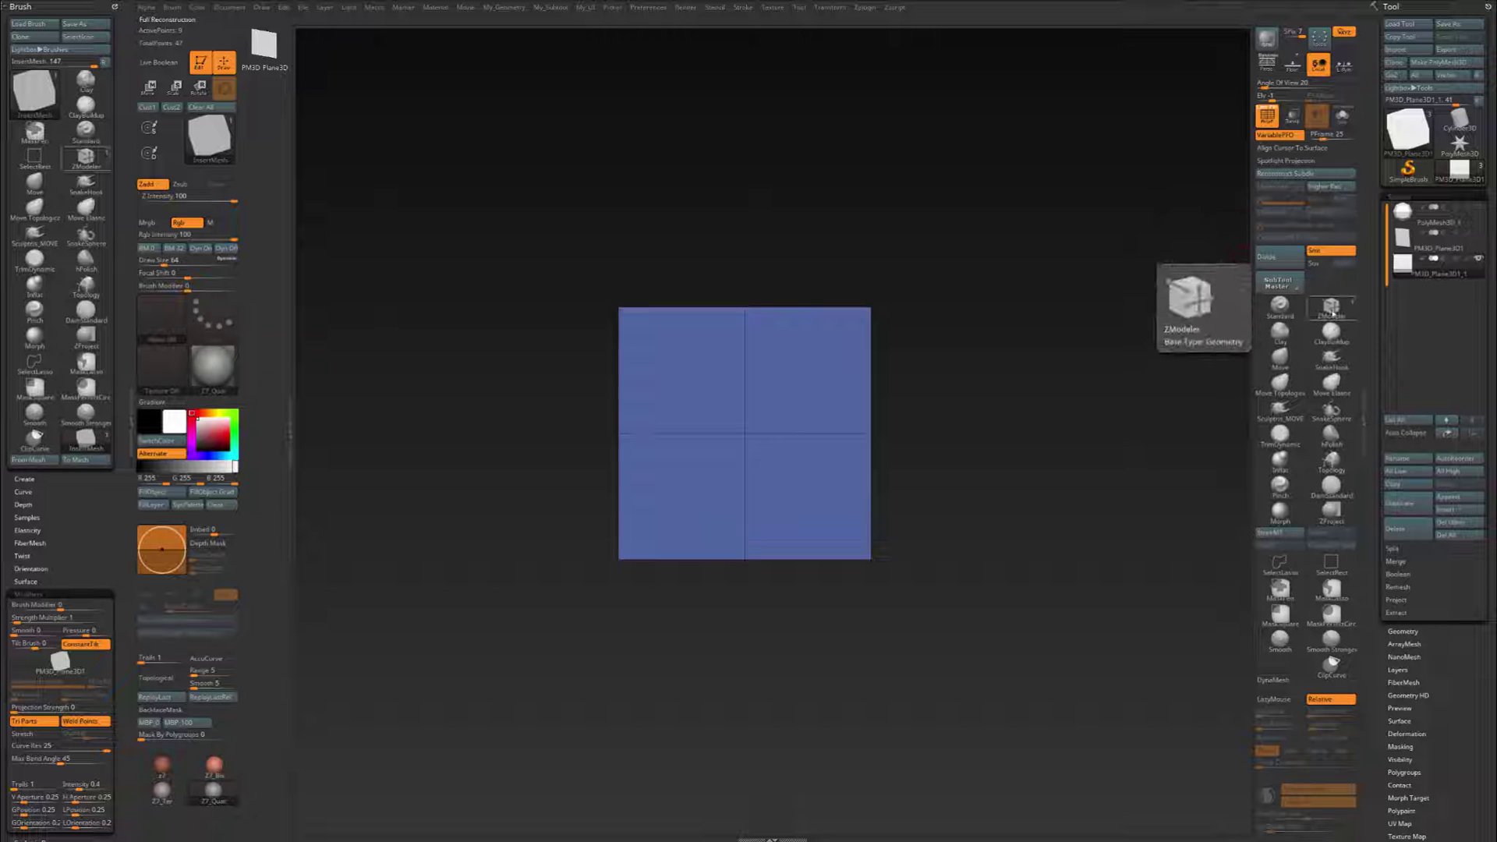
Using ZModeler, delete the plane's horizontal middle edge loop and insert two single edge loops to divide it into three rows.
{"action": "left_click", "coordinate": [1332, 308]}
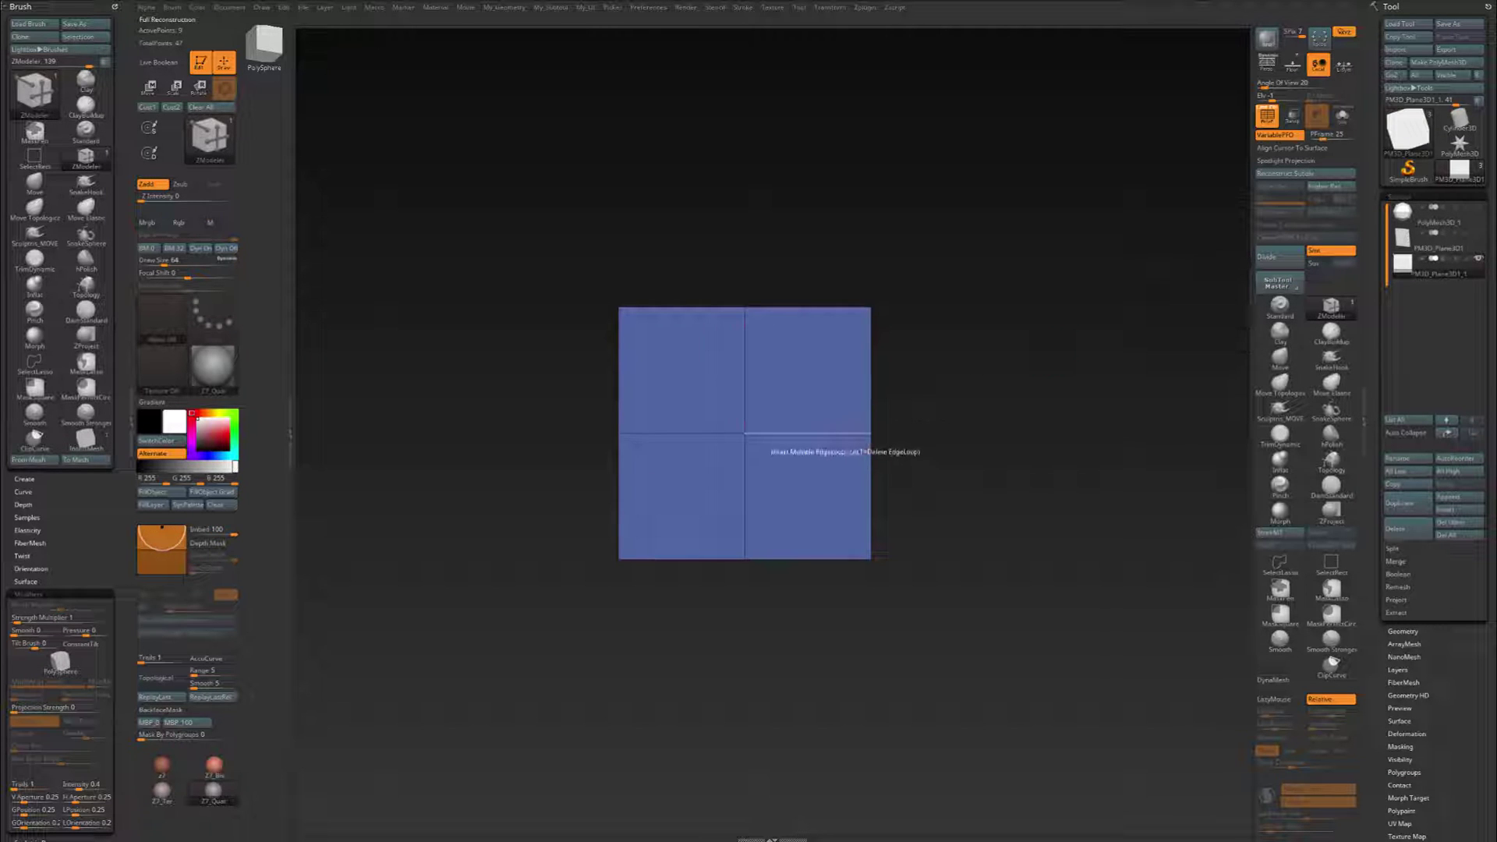
{"action": "left_click", "coordinate": [770, 433], "text": "alt"}
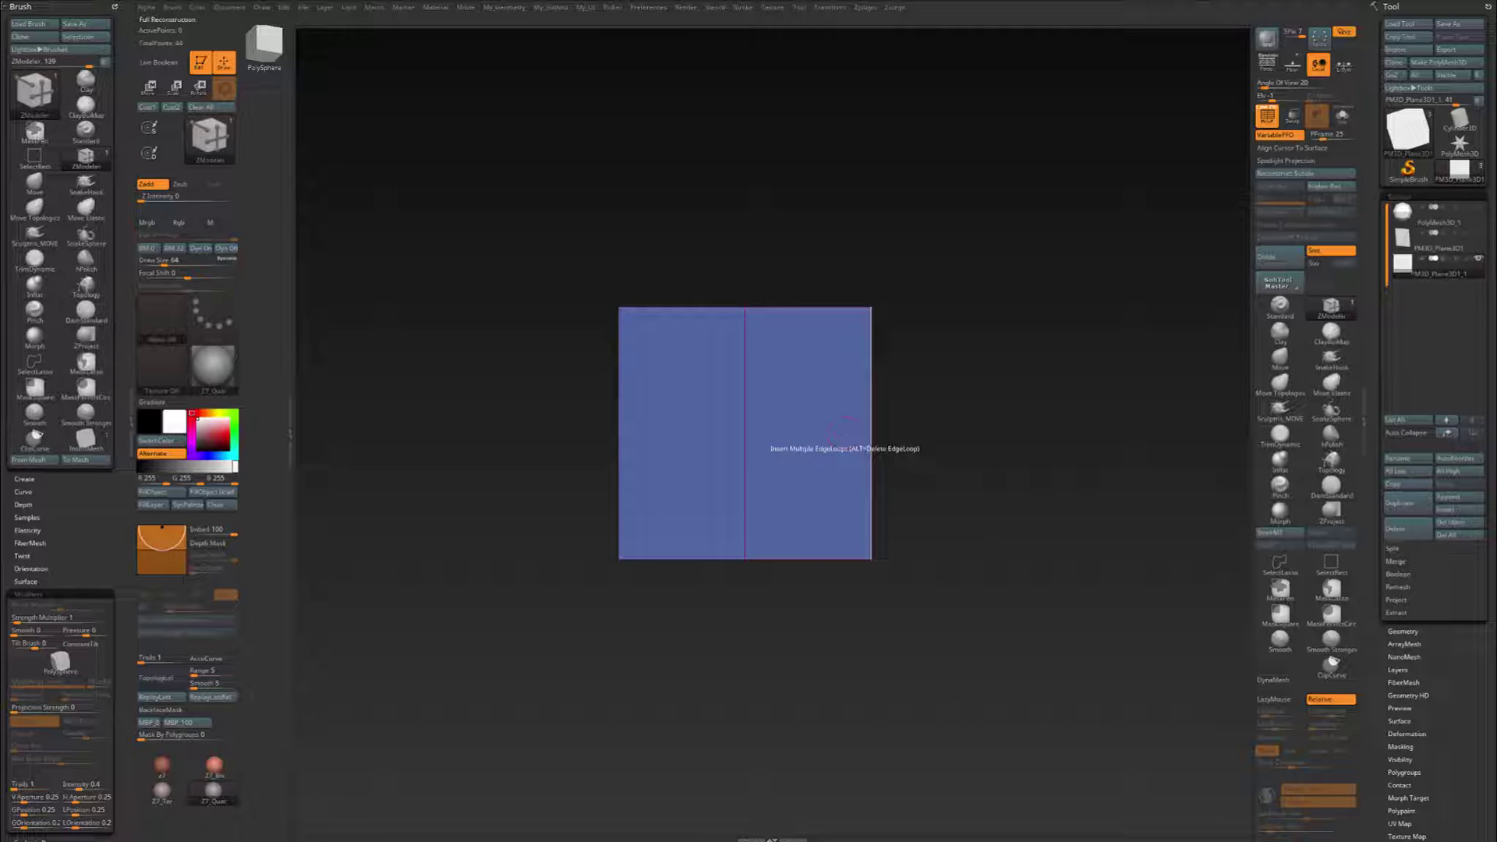
{"action": "key", "text": "ctrl+z"}
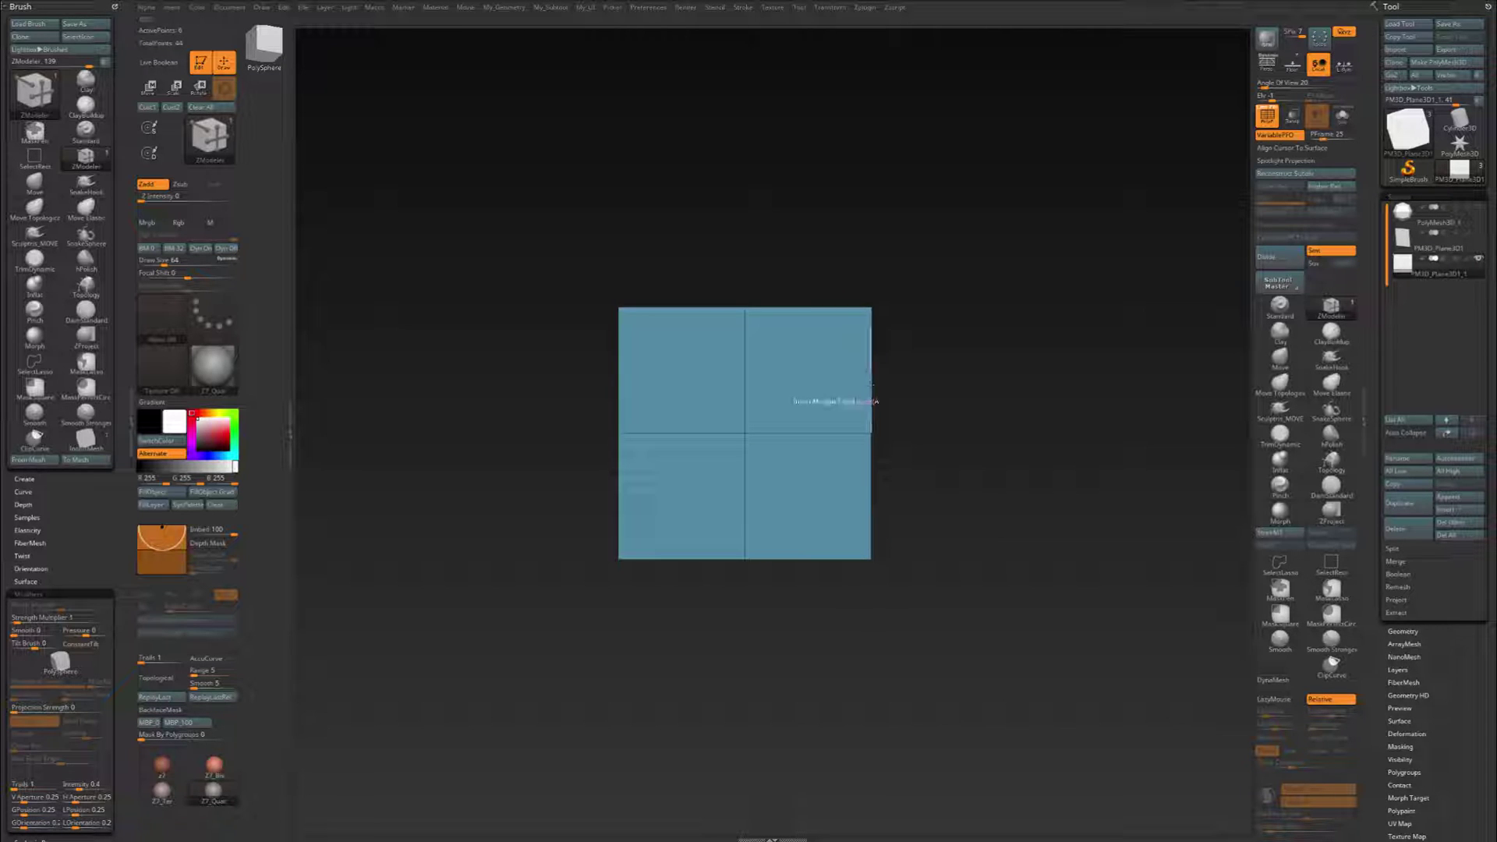
{"action": "key", "text": "ctrl+shift+z"}
{"action": "key", "text": "space"}
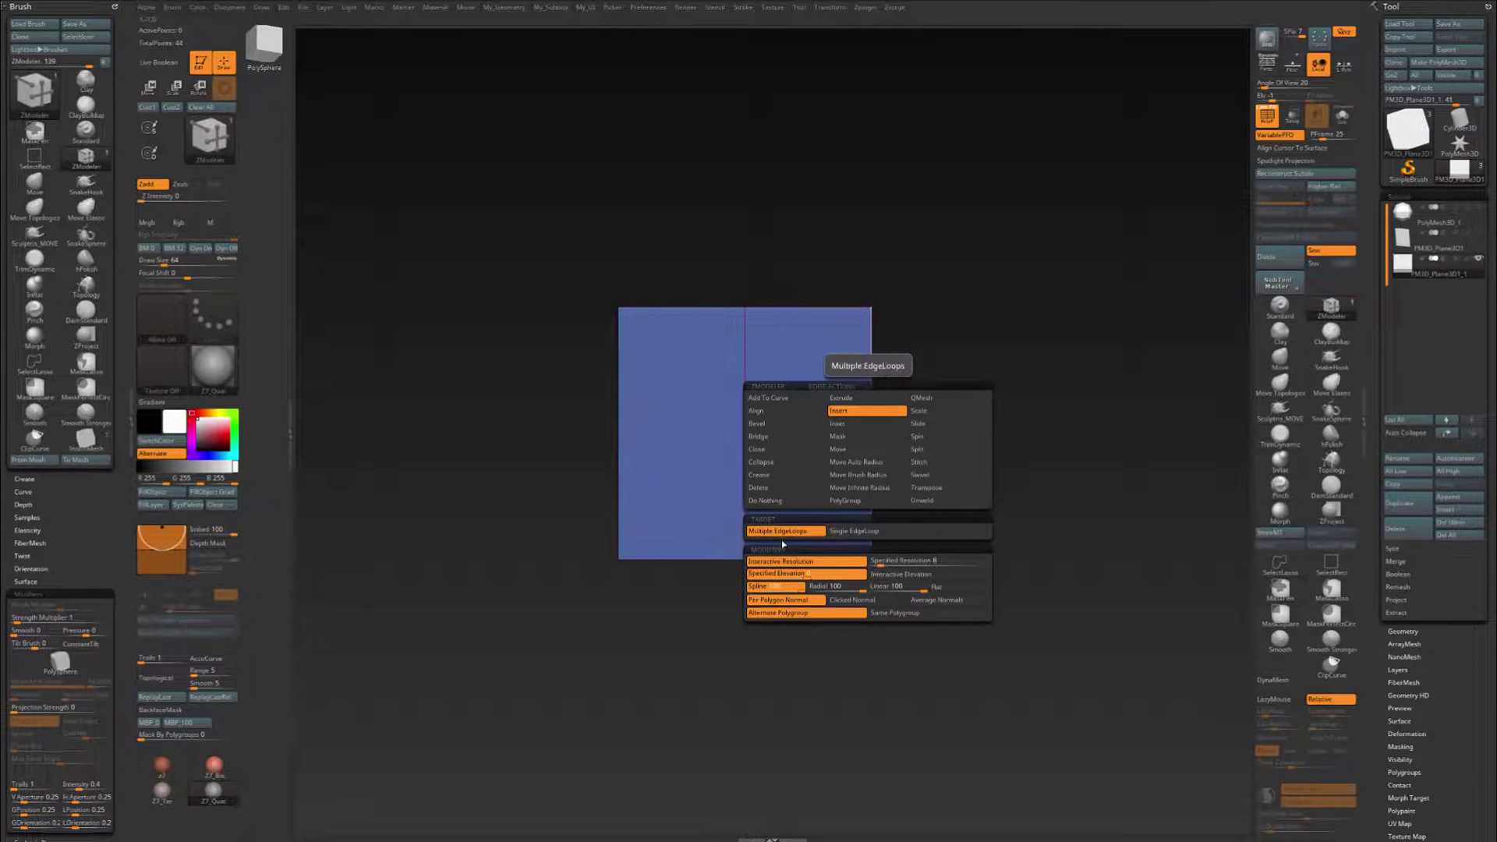
{"action": "left_click", "coordinate": [846, 530]}
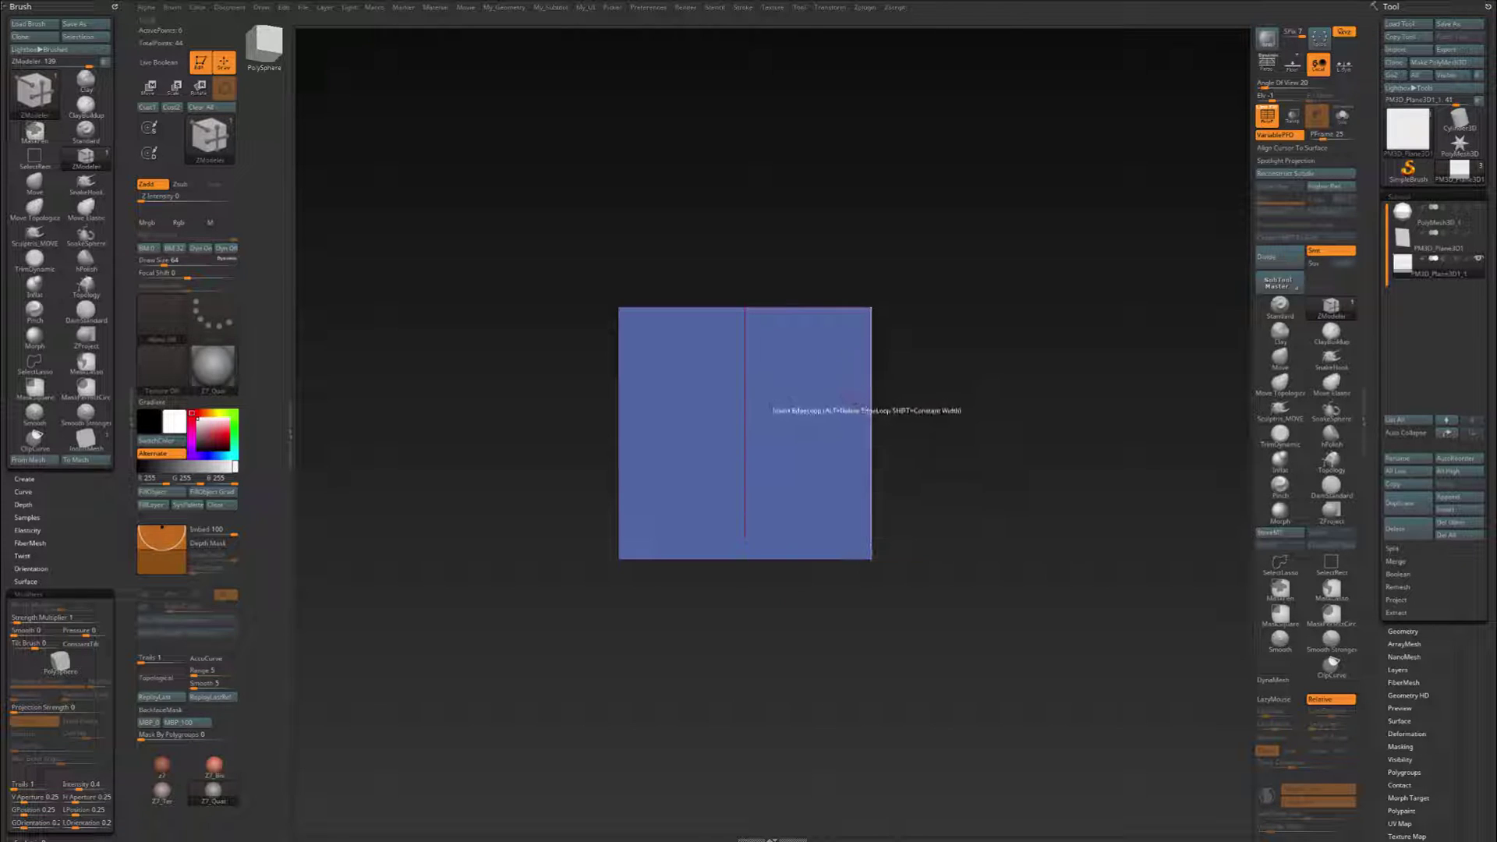
{"action": "left_click", "coordinate": [870, 388]}
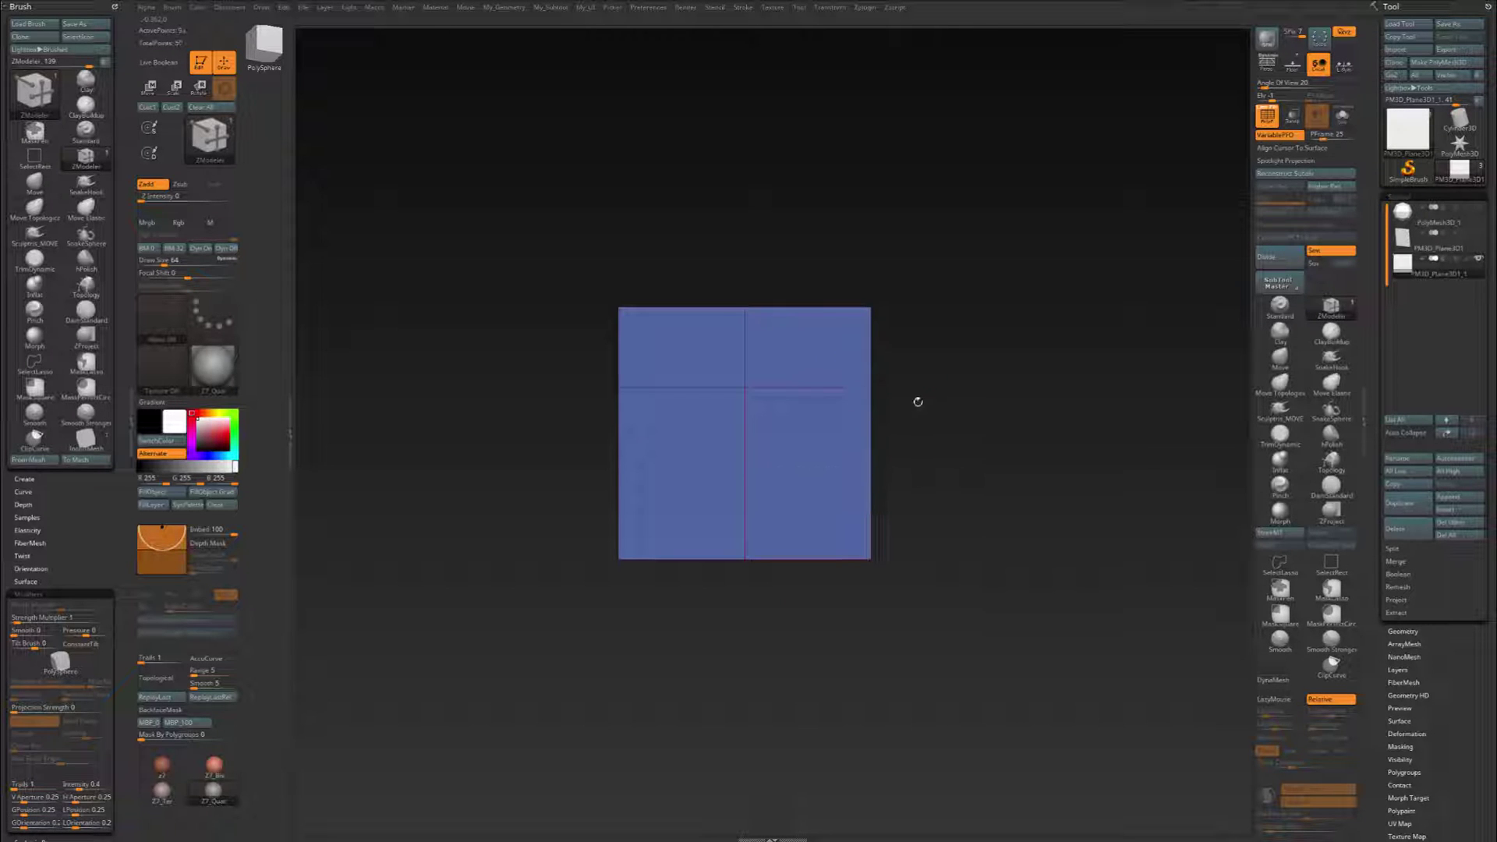
Isolate the plane's upper and lower rows in turn and give each its own polygroup, separate from the middle row.
{"action": "key", "text": "b"}
{"action": "key", "text": "m"}
{"action": "key", "text": "v"}
{"action": "key", "text": "ctrl"}
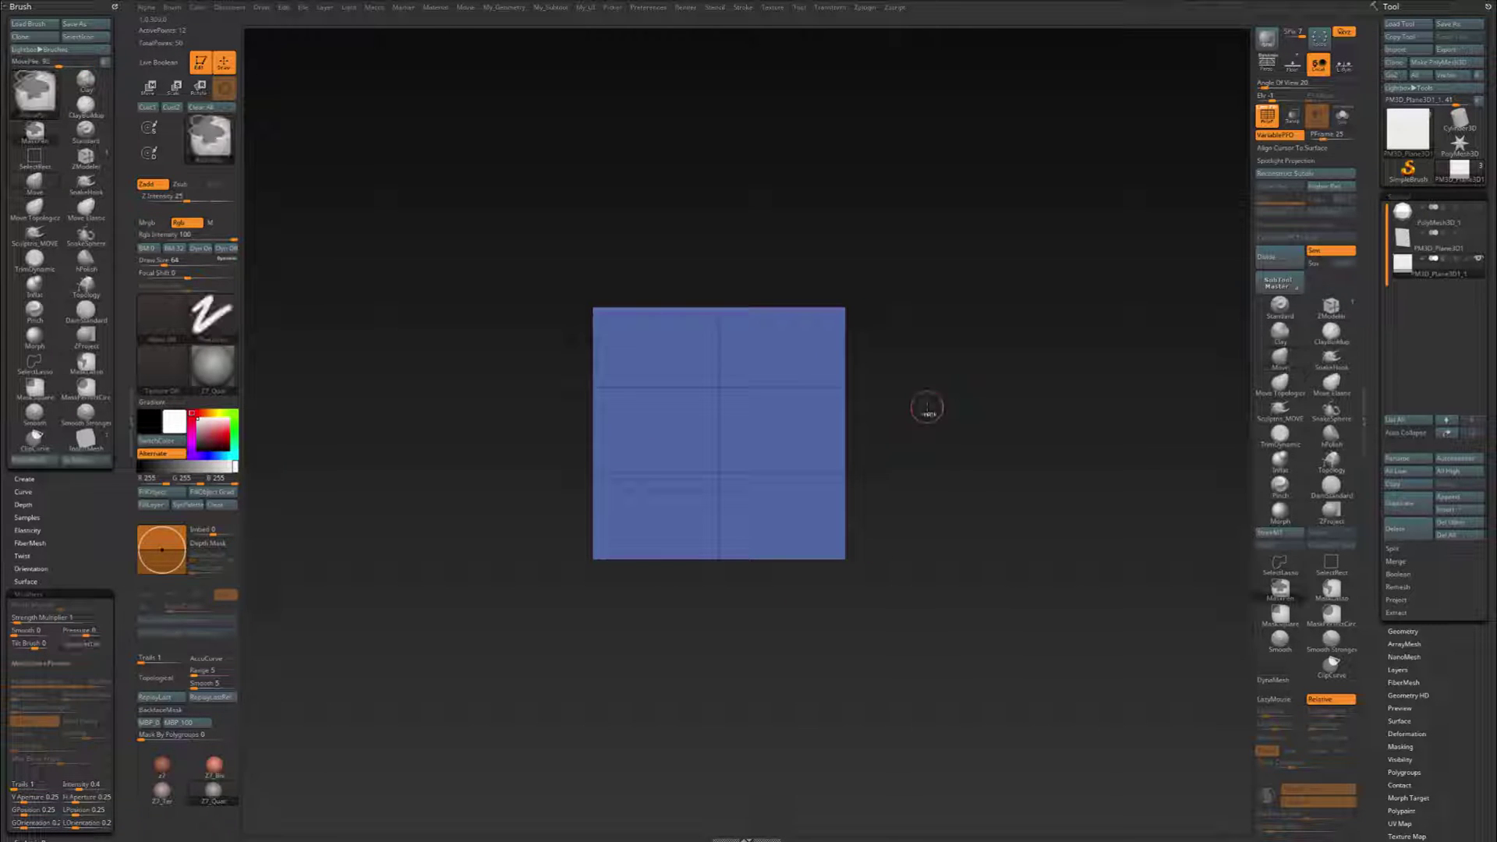
{"action": "key", "text": "b"}
{"action": "key", "text": "s"}
{"action": "key", "text": "t"}
{"action": "left_click_drag", "start_coordinate": [909, 260], "coordinate": [551, 414], "text": "ctrl+shift"}
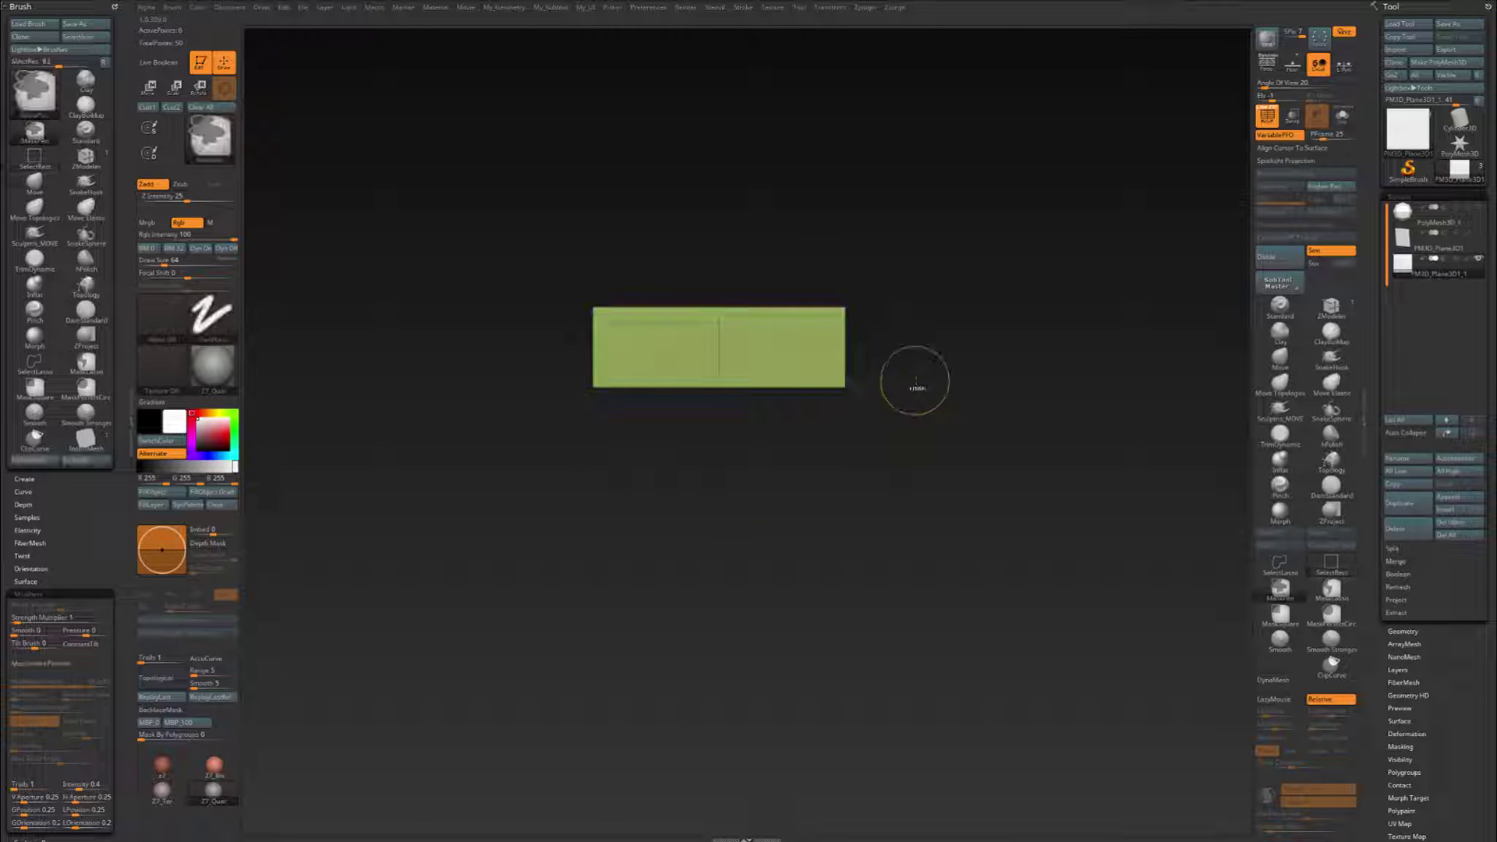
{"action": "left_click_drag", "start_coordinate": [938, 397], "coordinate": [506, 656], "text": "ctrl+shift"}
{"action": "left_click", "coordinate": [939, 460], "text": "ctrl+shift"}
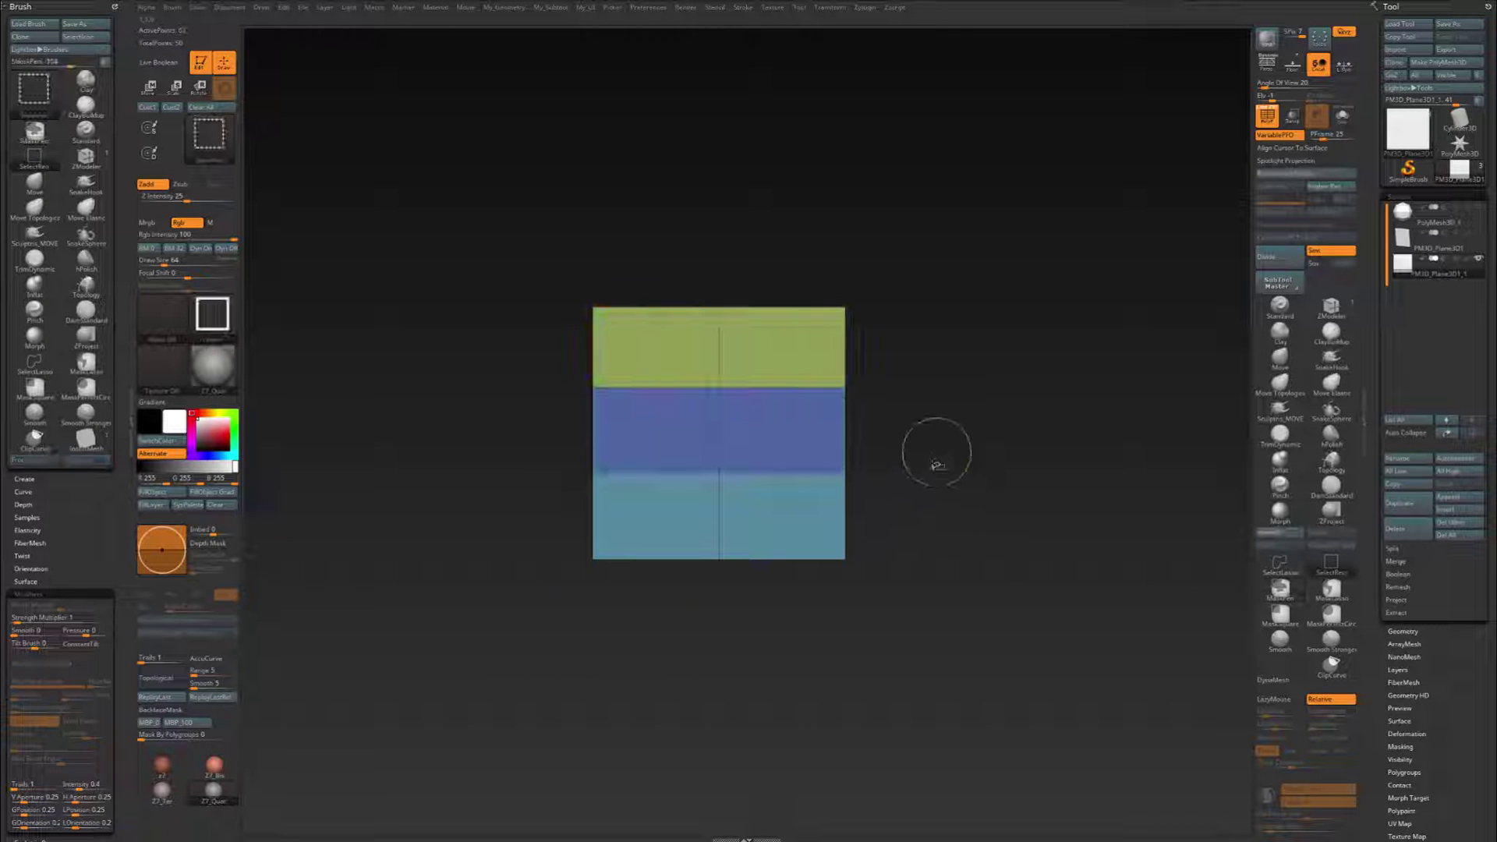
Create a new InsertMesh brush from the three-polygroup plane.
{"action": "left_click_drag", "start_coordinate": [922, 401], "coordinate": [889, 378], "text": "alt"}
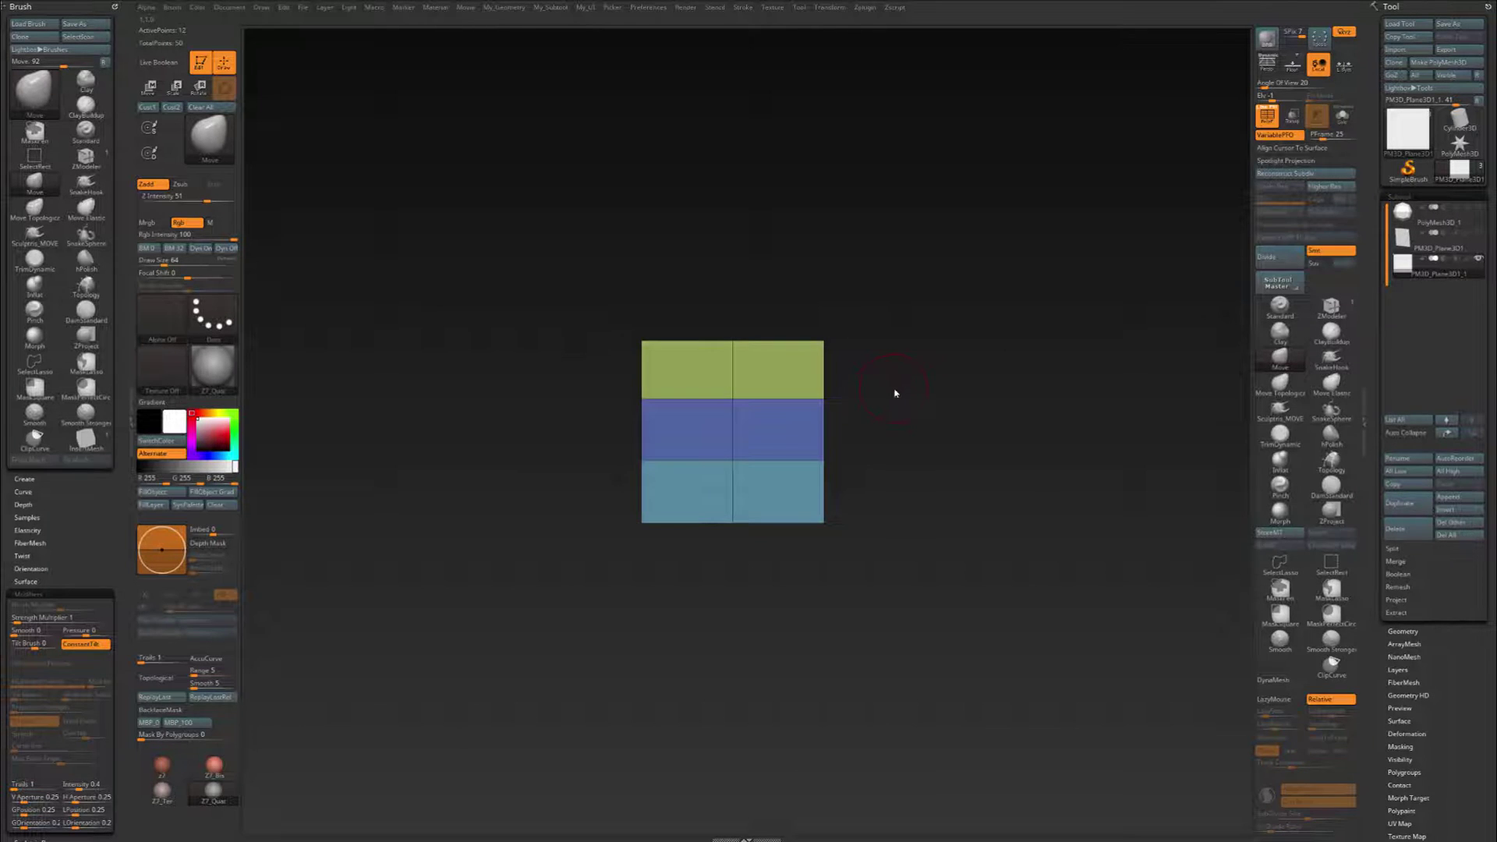
{"action": "key", "text": "b"}
{"action": "left_click", "coordinate": [641, 716]}
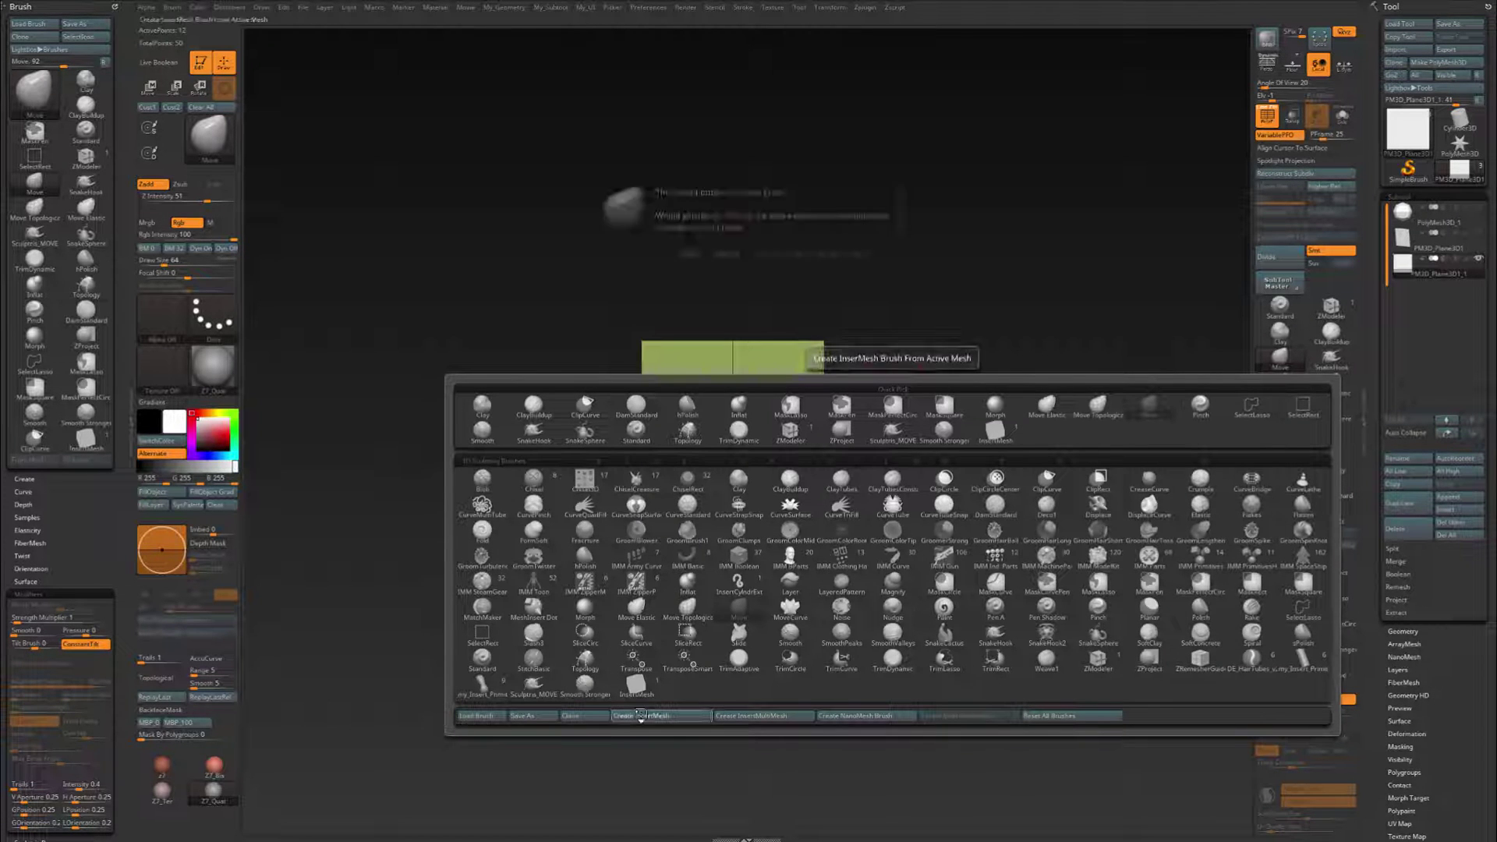
{"action": "left_click", "coordinate": [689, 253]}
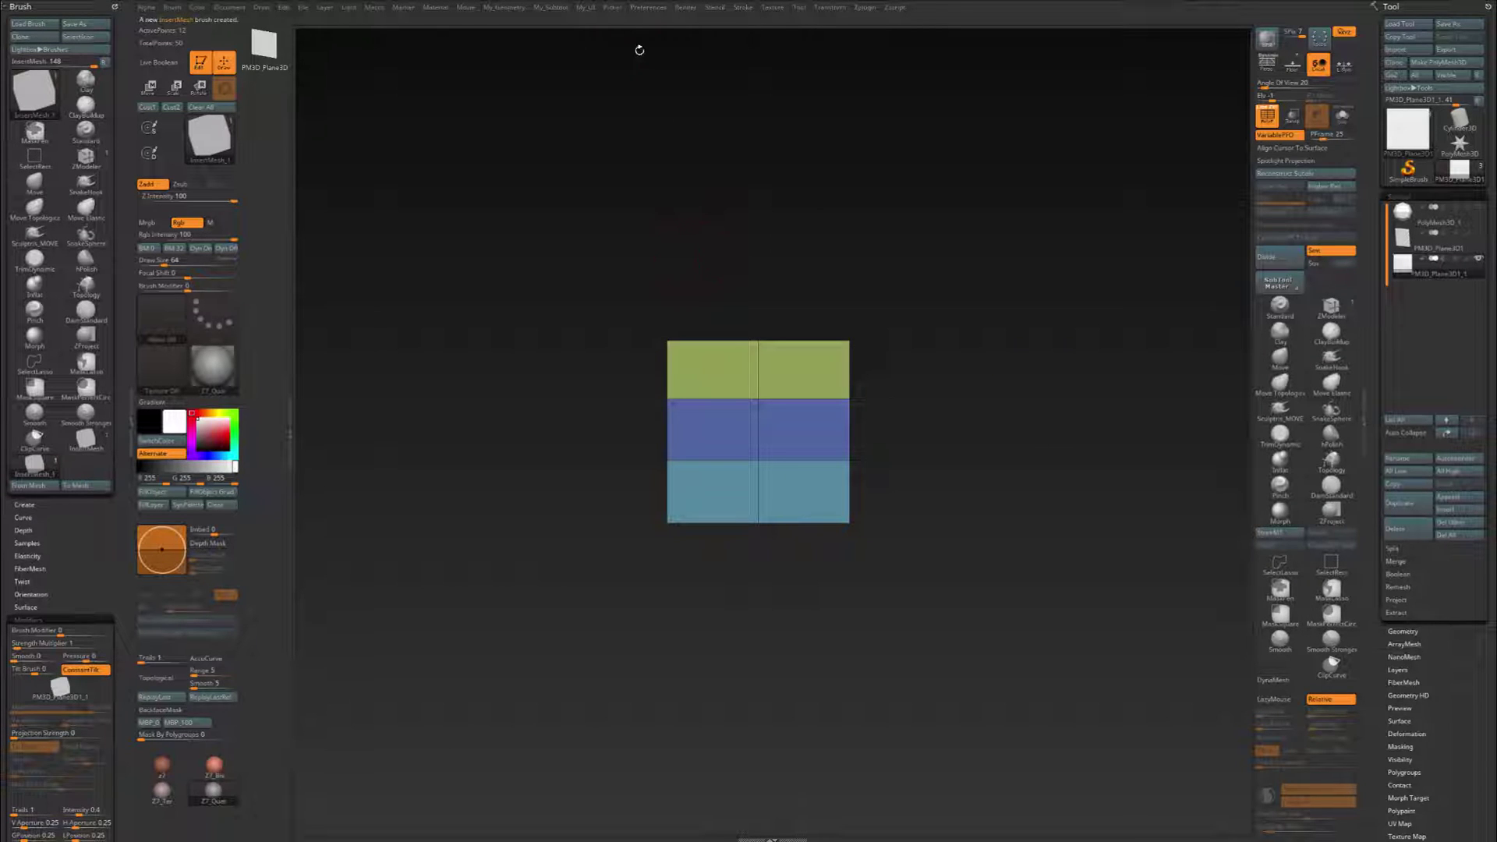
Set the new brush to Curve Mode with Tri Parts and Weld Points on and Curve Res at 25.
{"action": "left_click", "coordinate": [741, 9]}
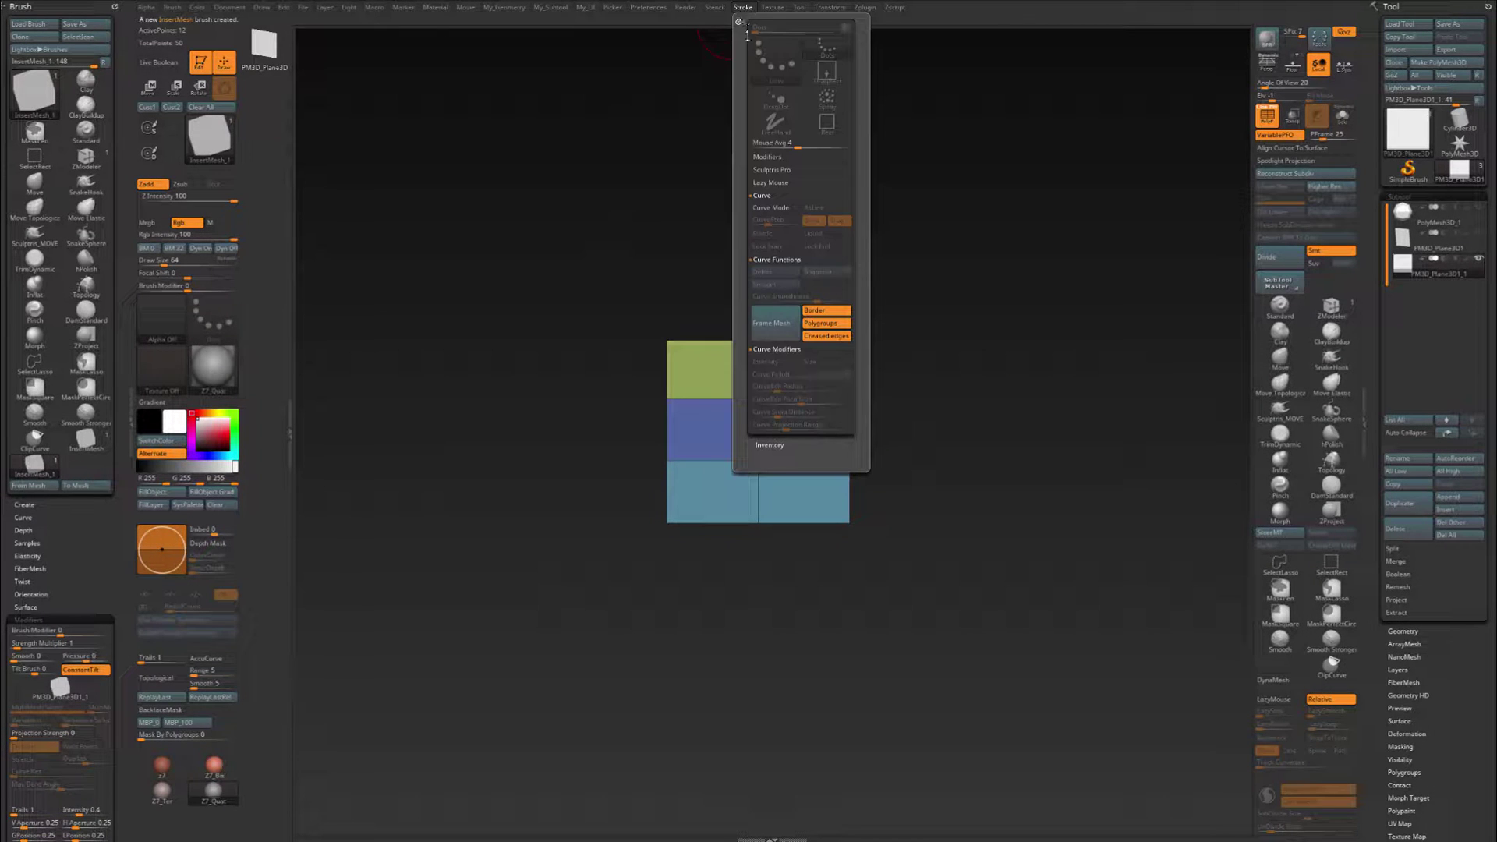
{"action": "left_click", "coordinate": [779, 209]}
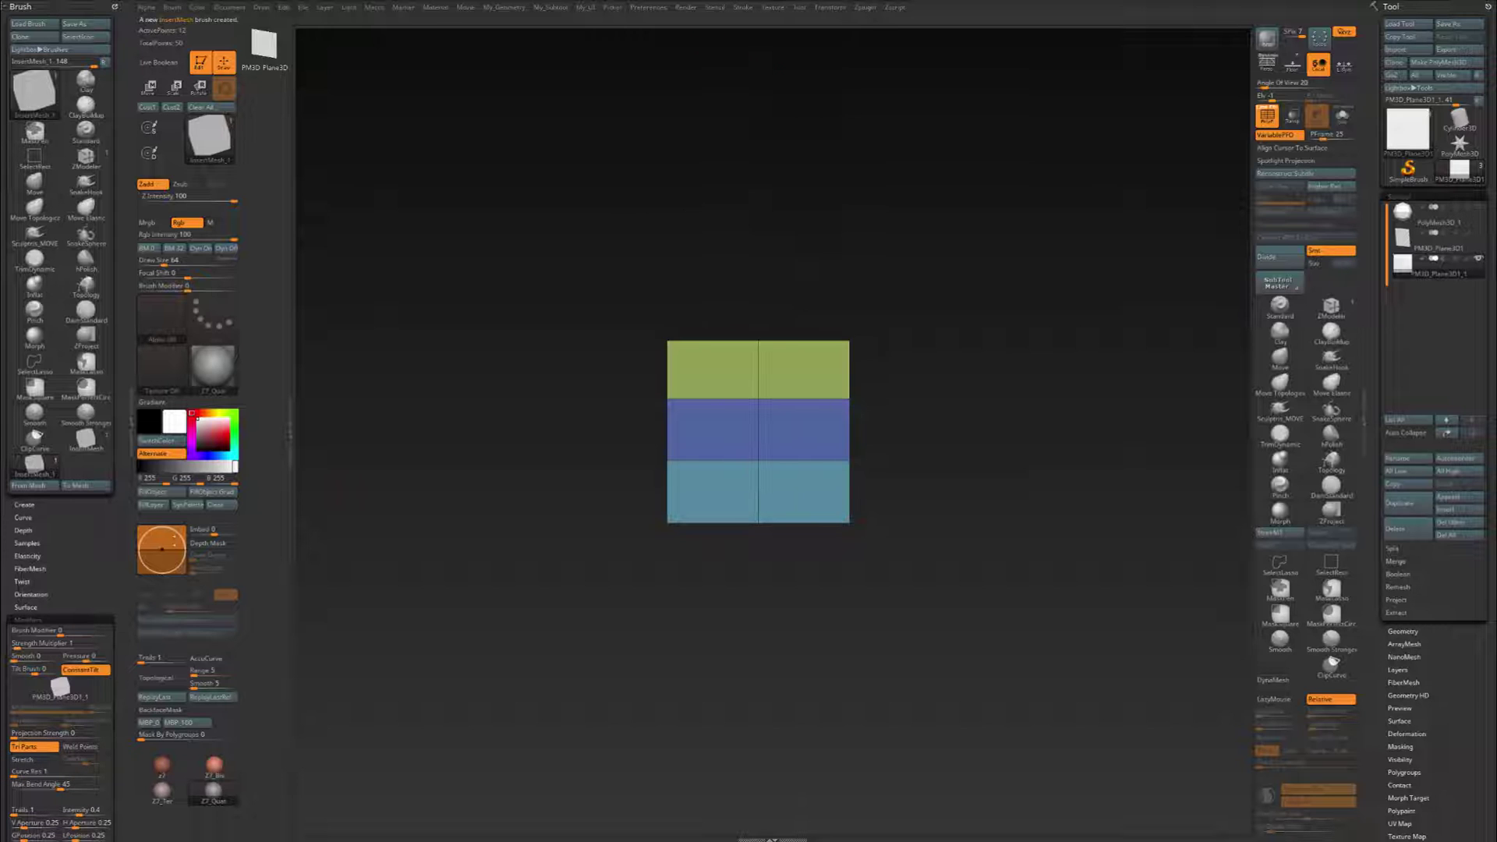
{"action": "left_click_drag", "start_coordinate": [125, 556], "coordinate": [123, 518]}
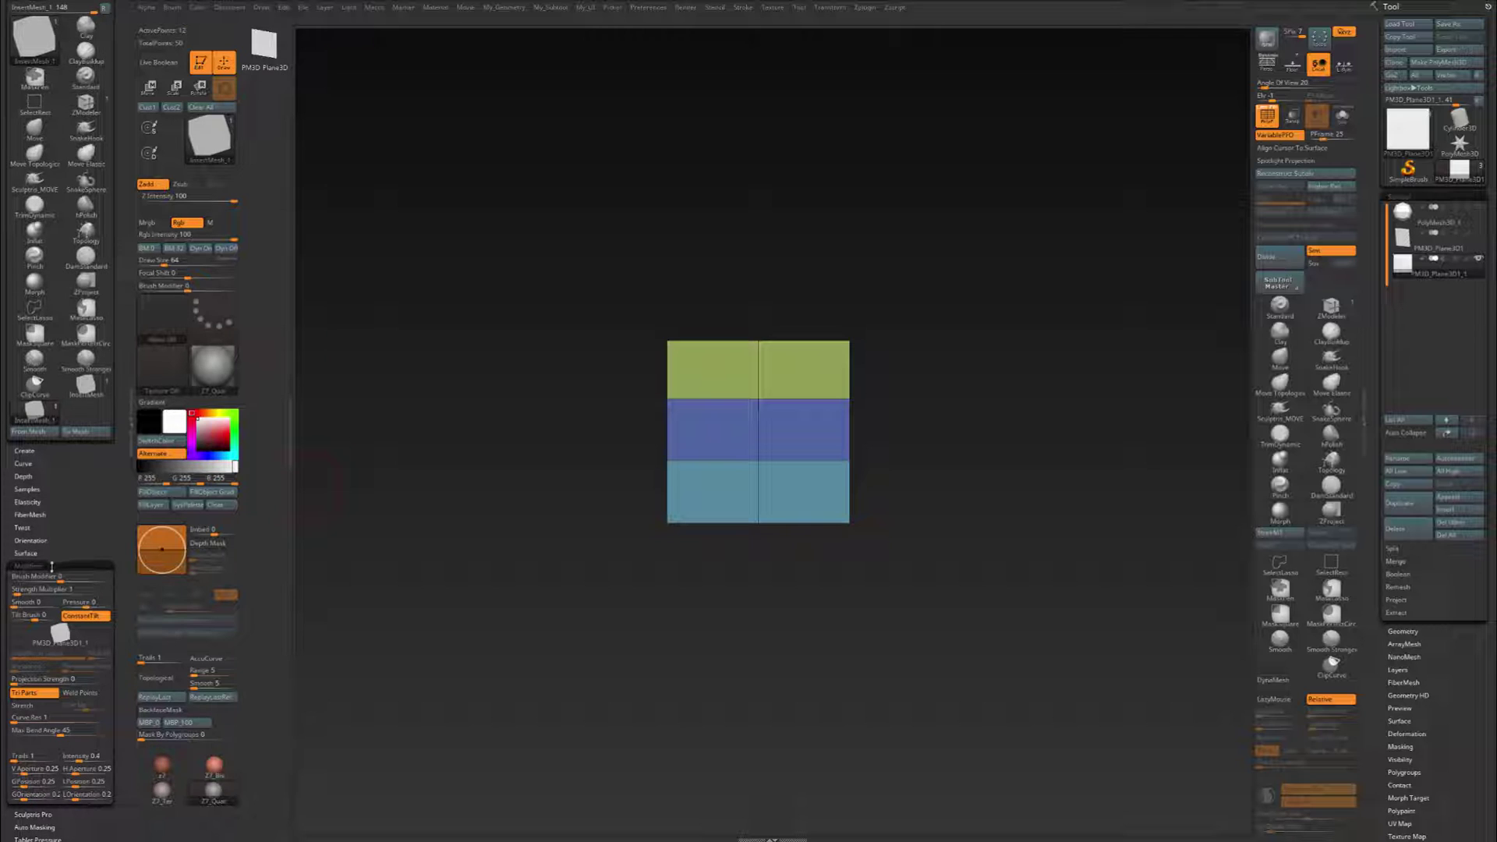
{"action": "left_click", "coordinate": [80, 693]}
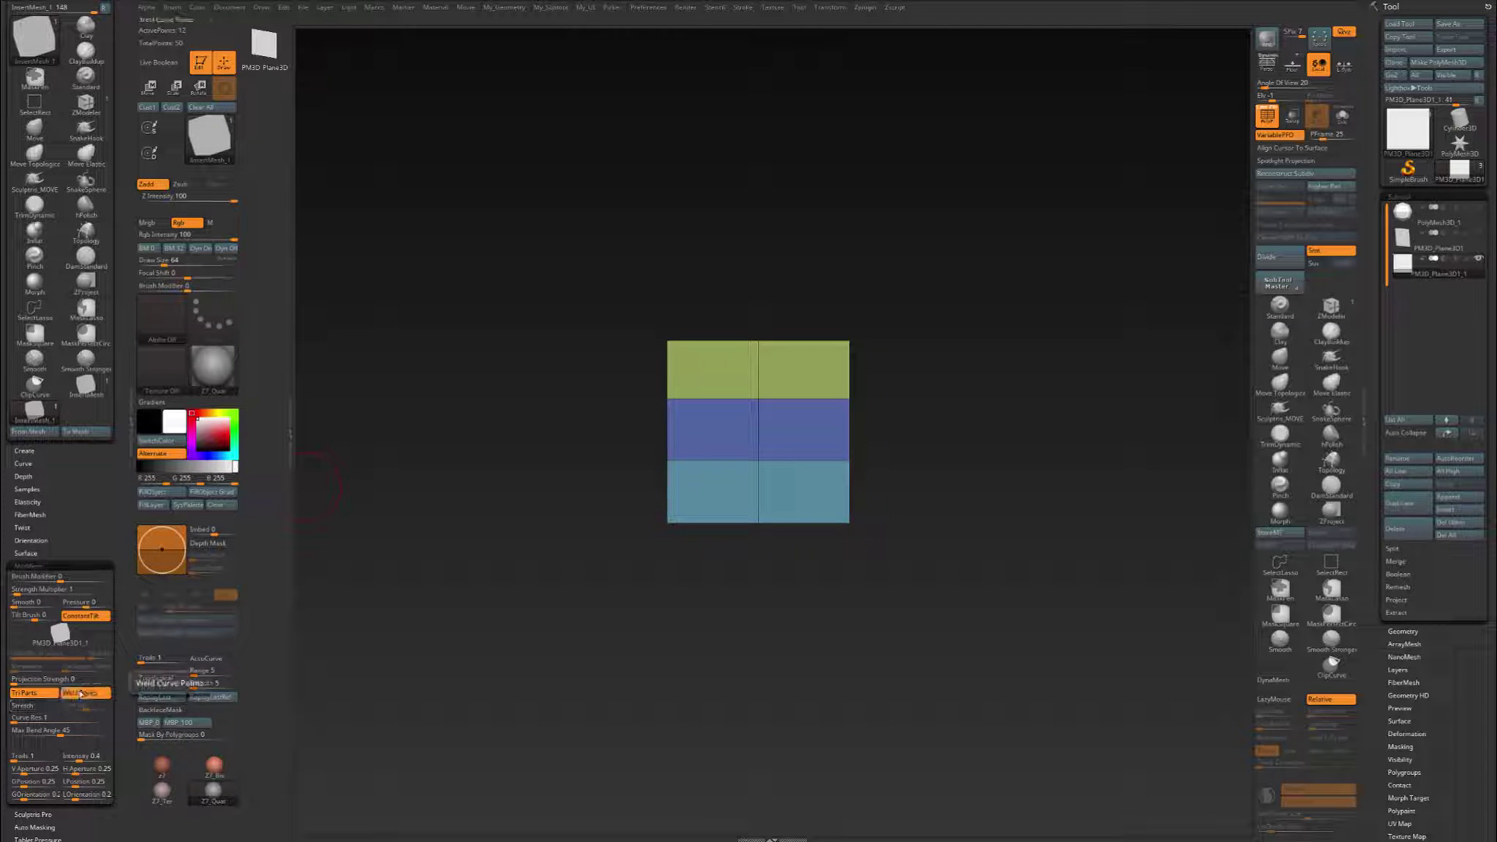
{"action": "left_click_drag", "start_coordinate": [25, 719], "coordinate": [86, 719]}
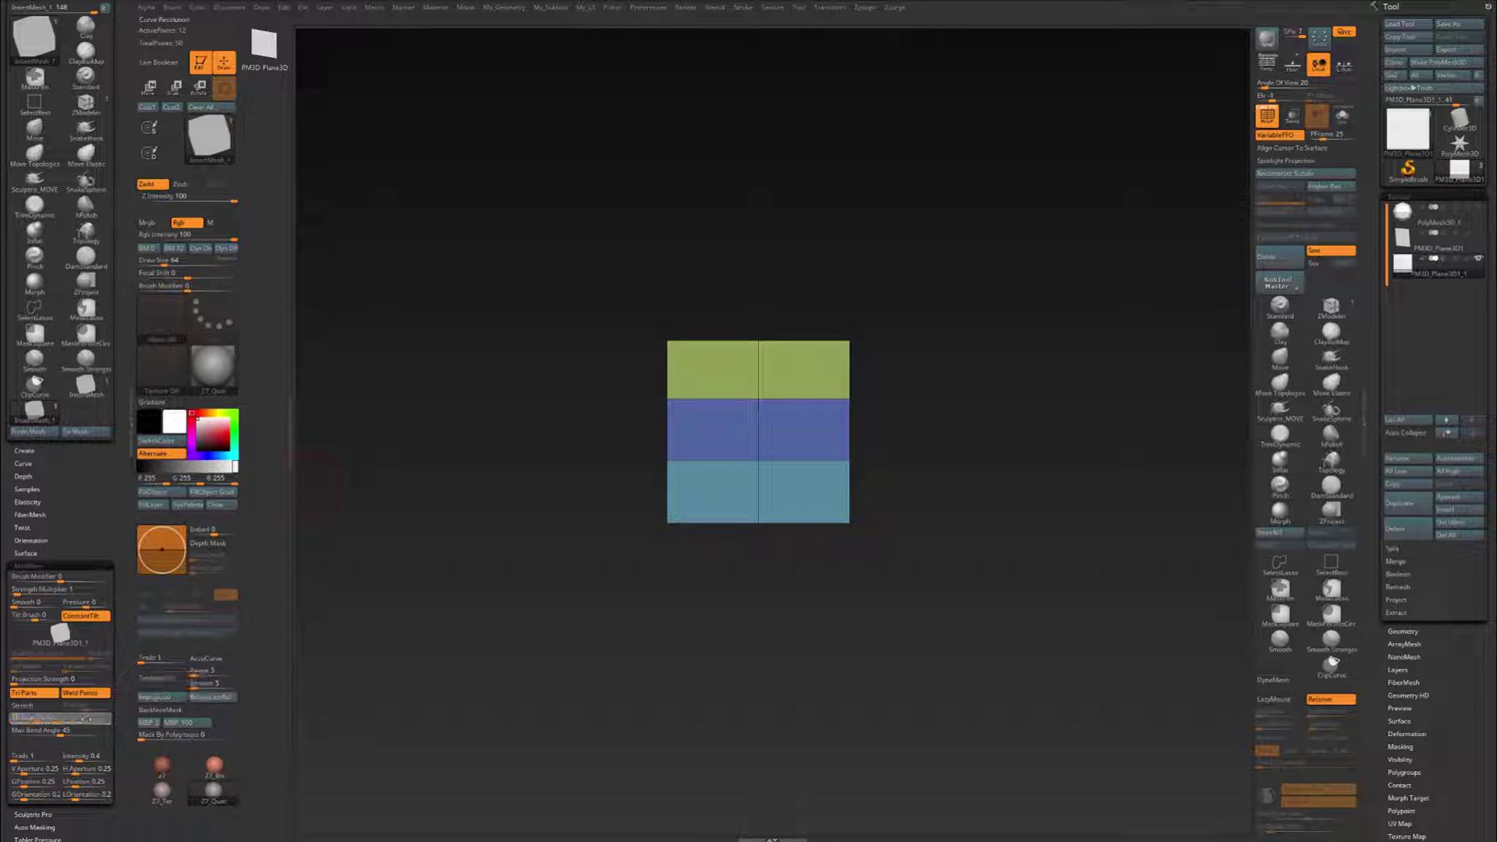
Draw a wavy strip with the curve brush from the plane's upper right corner, finalize the curve and clear the mask.
{"action": "left_click_drag", "start_coordinate": [881, 450], "coordinate": [782, 395]}
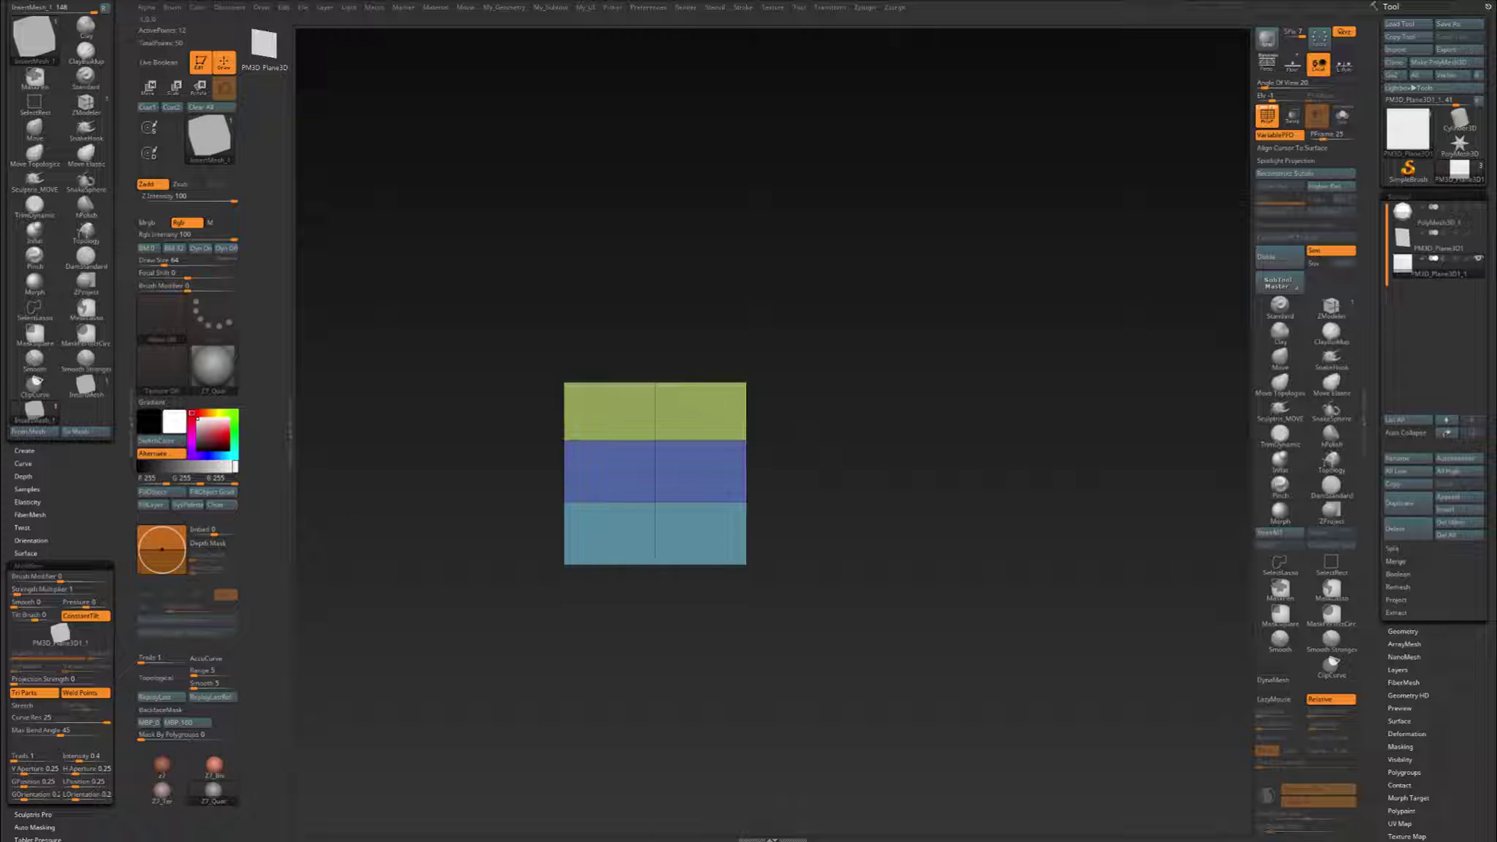
{"action": "left_click_drag", "start_coordinate": [1123, 255], "coordinate": [1122, 257]}
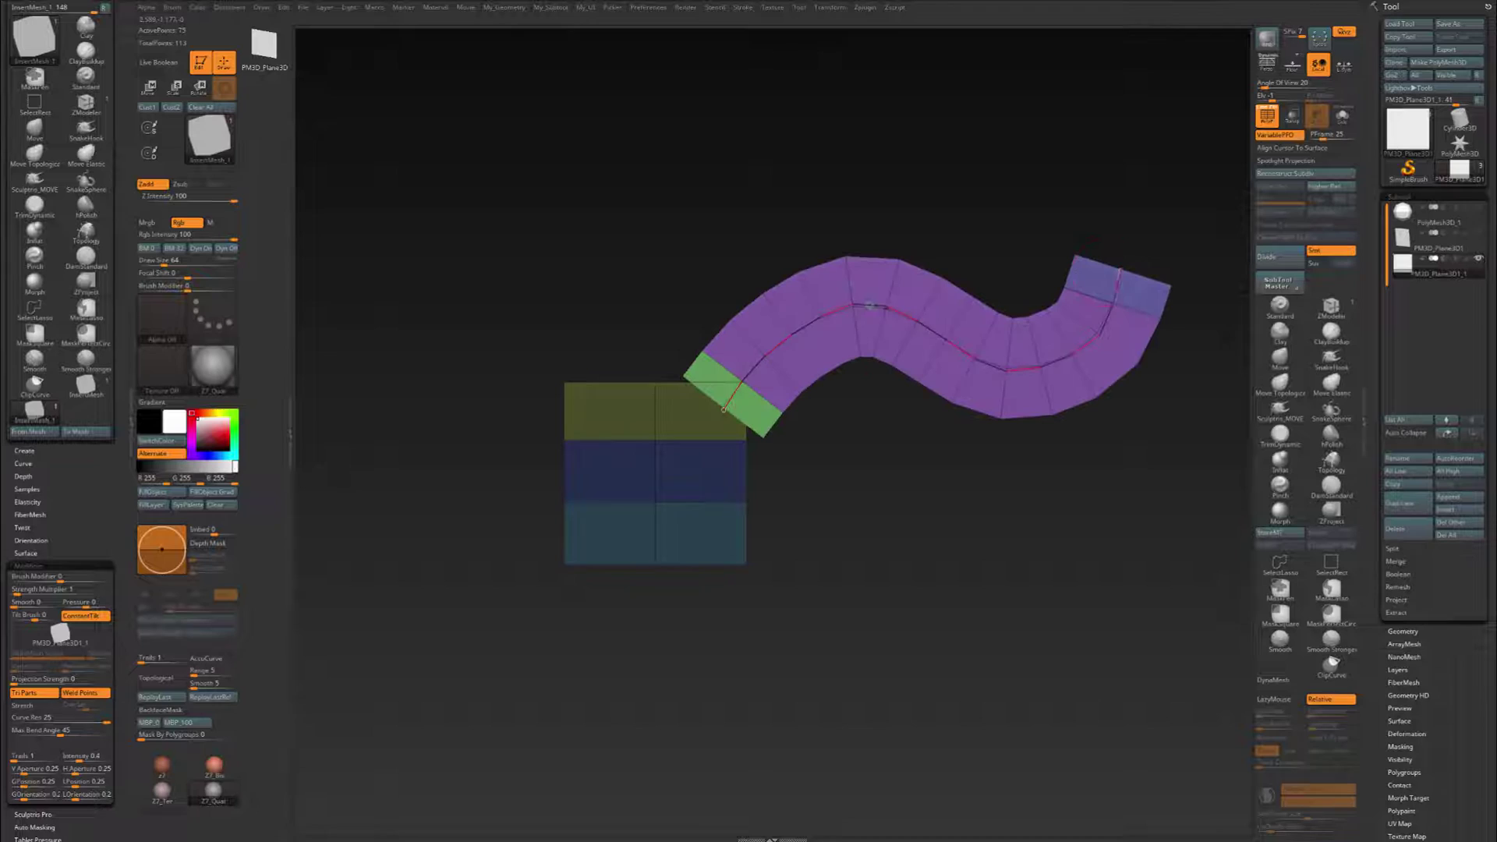
{"action": "left_click", "coordinate": [898, 458]}
{"action": "mouse_move", "coordinate": [864, 461]}
{"action": "left_mouse_down", "text": "ctrl"}
{"action": "mouse_move", "coordinate": [875, 512]}
{"action": "mouse_move", "coordinate": [878, 472]}
{"action": "mouse_move", "coordinate": [811, 468]}
{"action": "left_mouse_up", "text": "ctrl"}
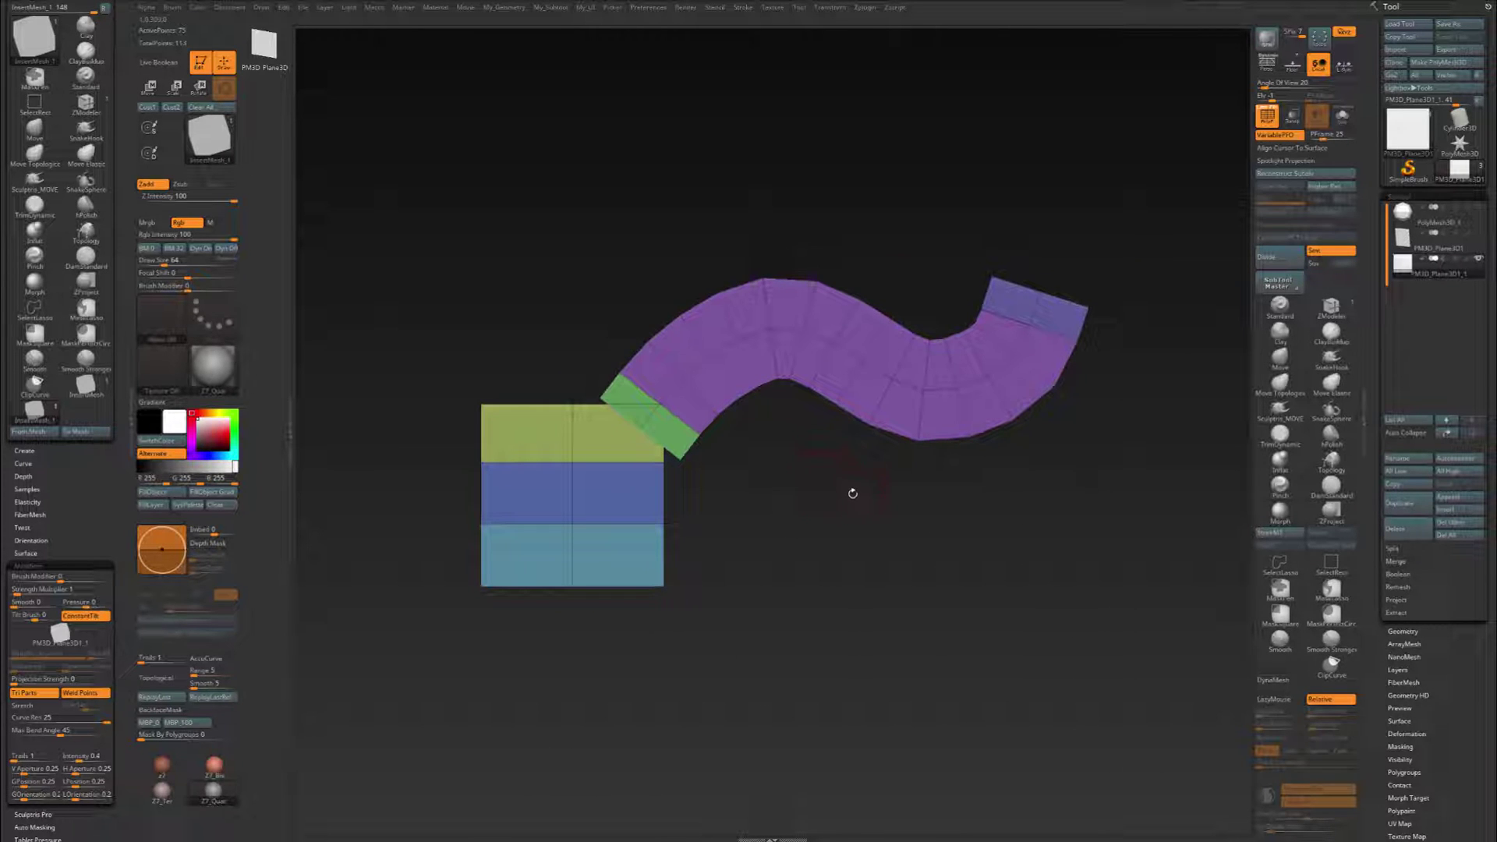
Subdivide the mesh once to test whether the strip's segments are welded, and undo the subdivision.
{"action": "key", "text": "ctrl+d"}
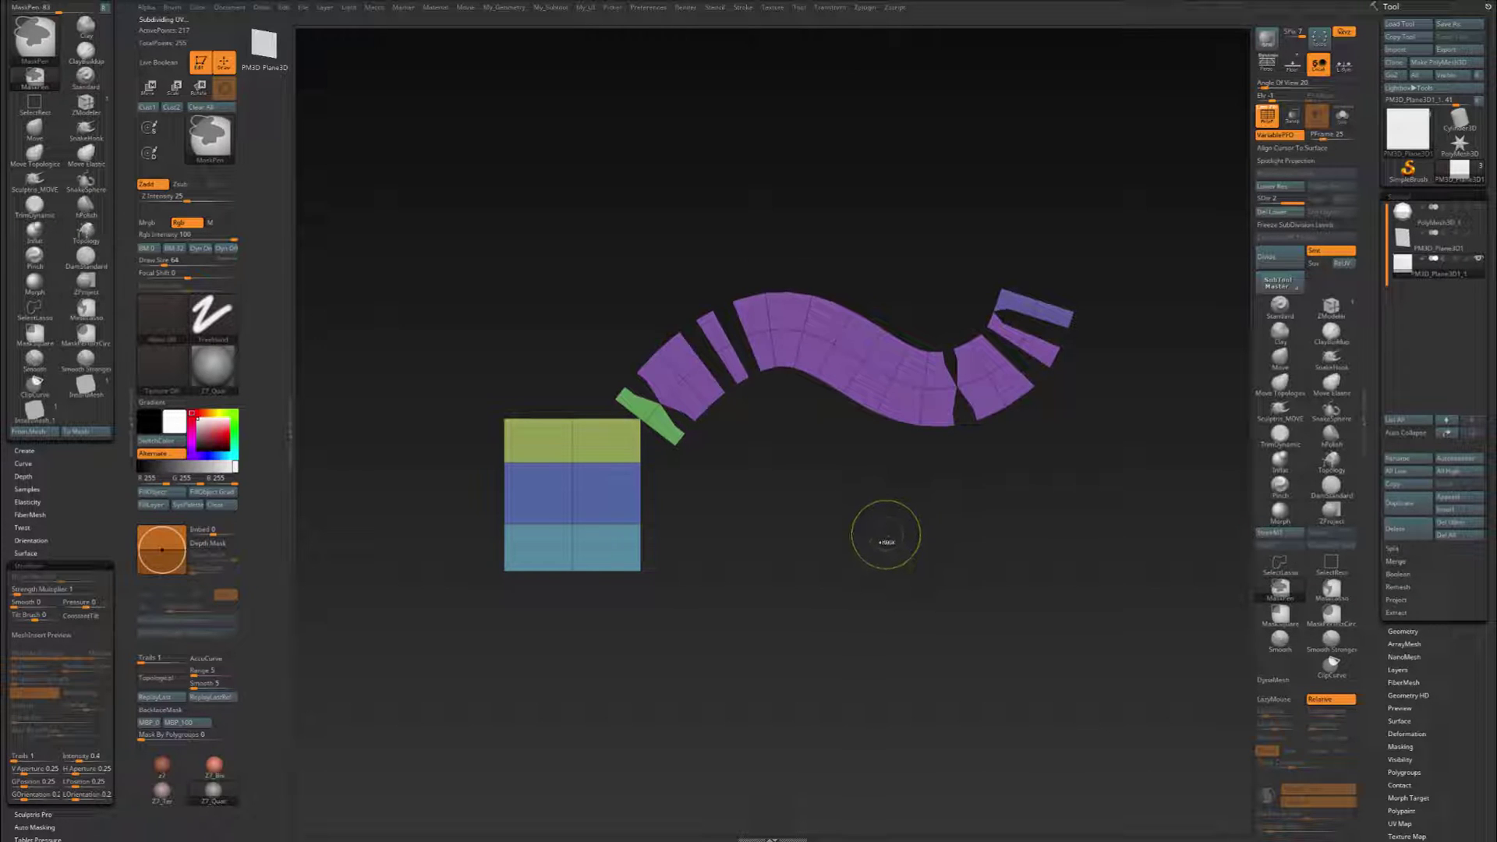
{"action": "key", "text": "ctrl+z"}
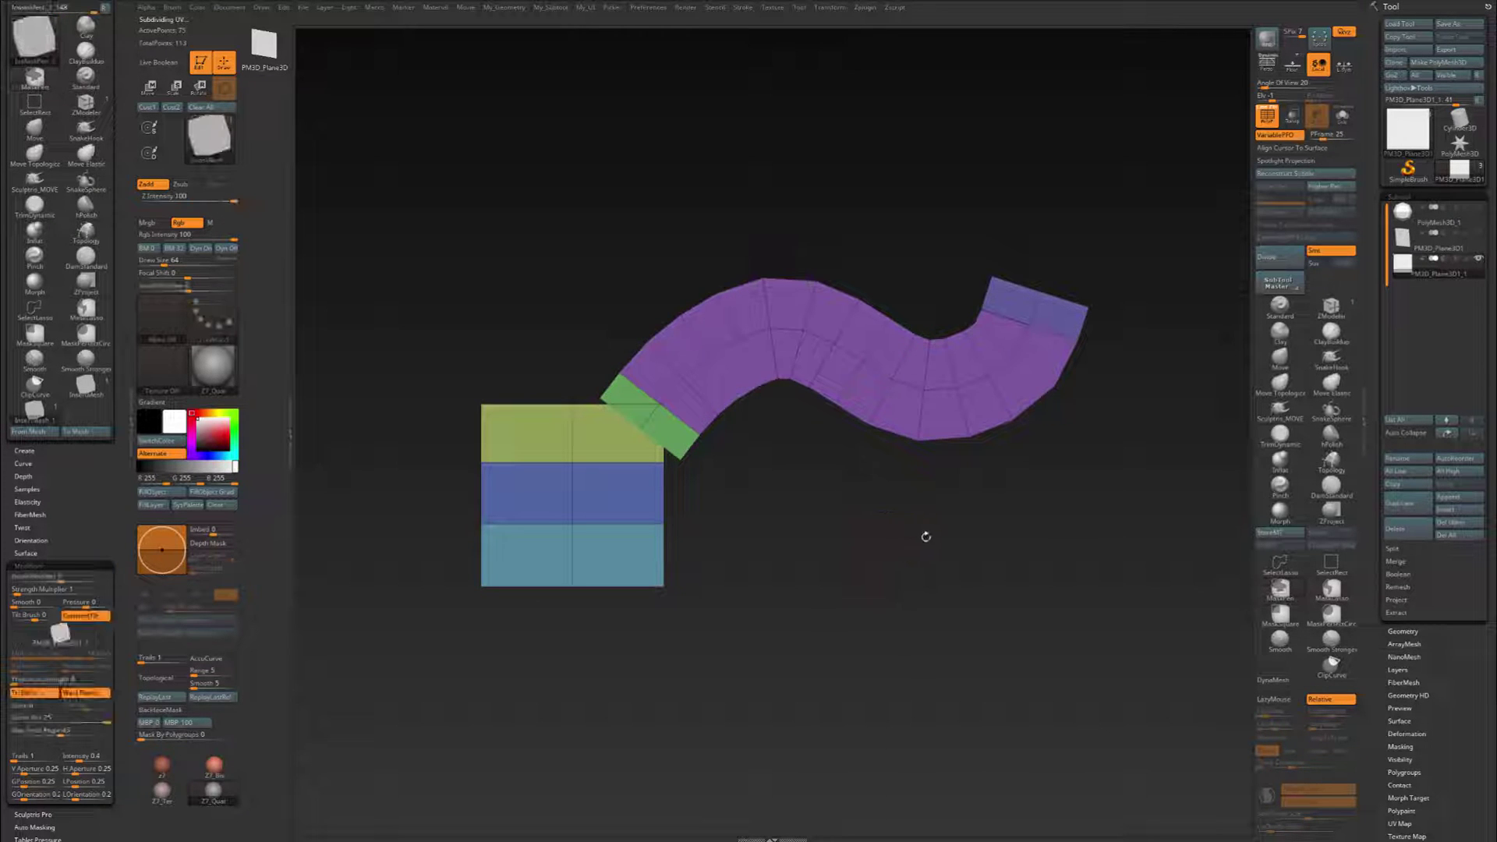
Weld the mesh's identical points and subdivide it to test whether the wavy strip's segments stay joined.
{"action": "left_click", "coordinate": [1437, 632]}
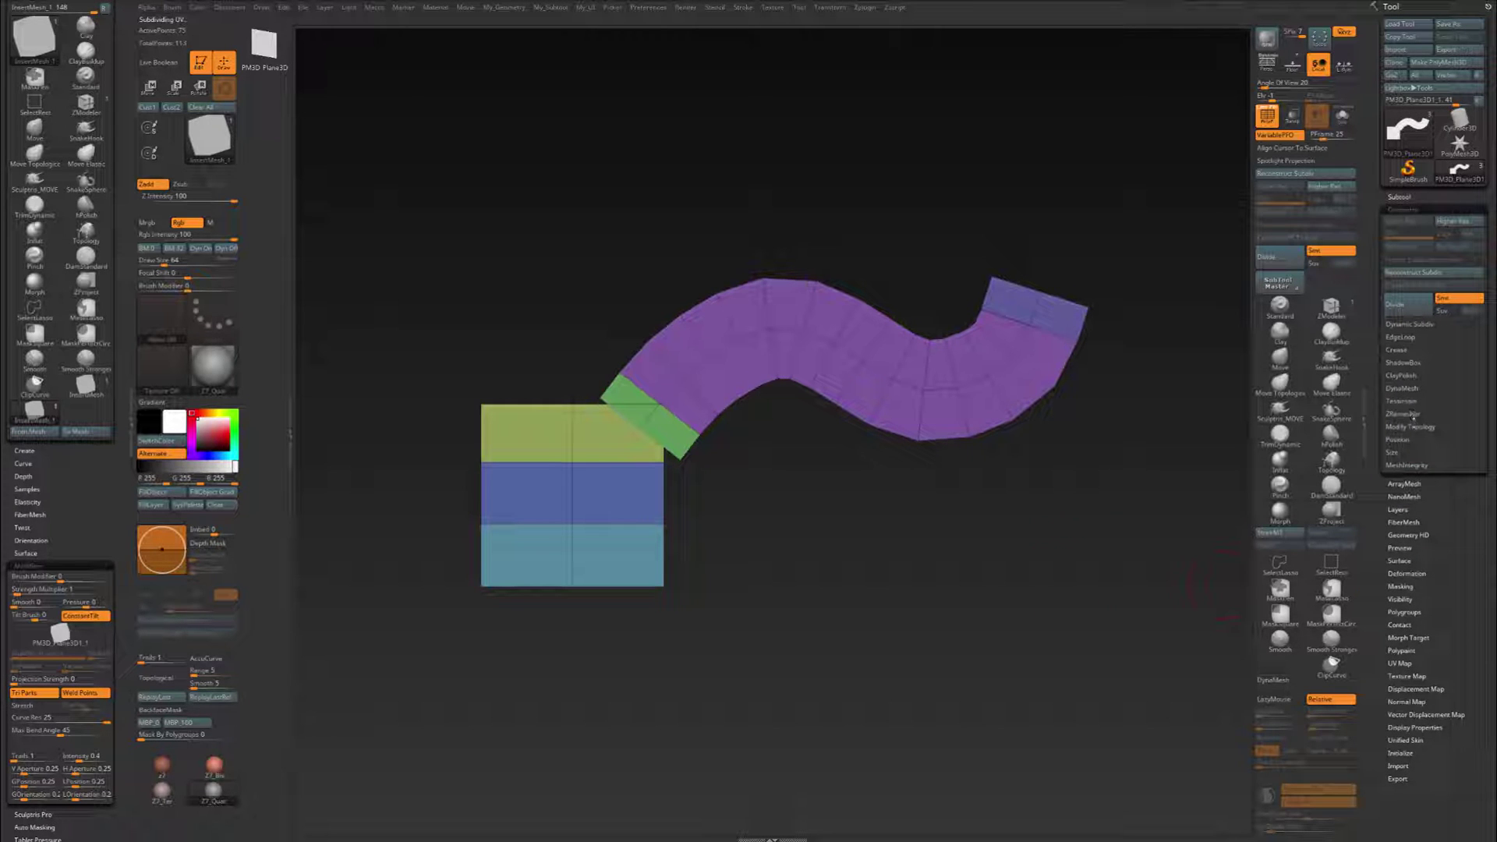
{"action": "left_click", "coordinate": [1411, 426]}
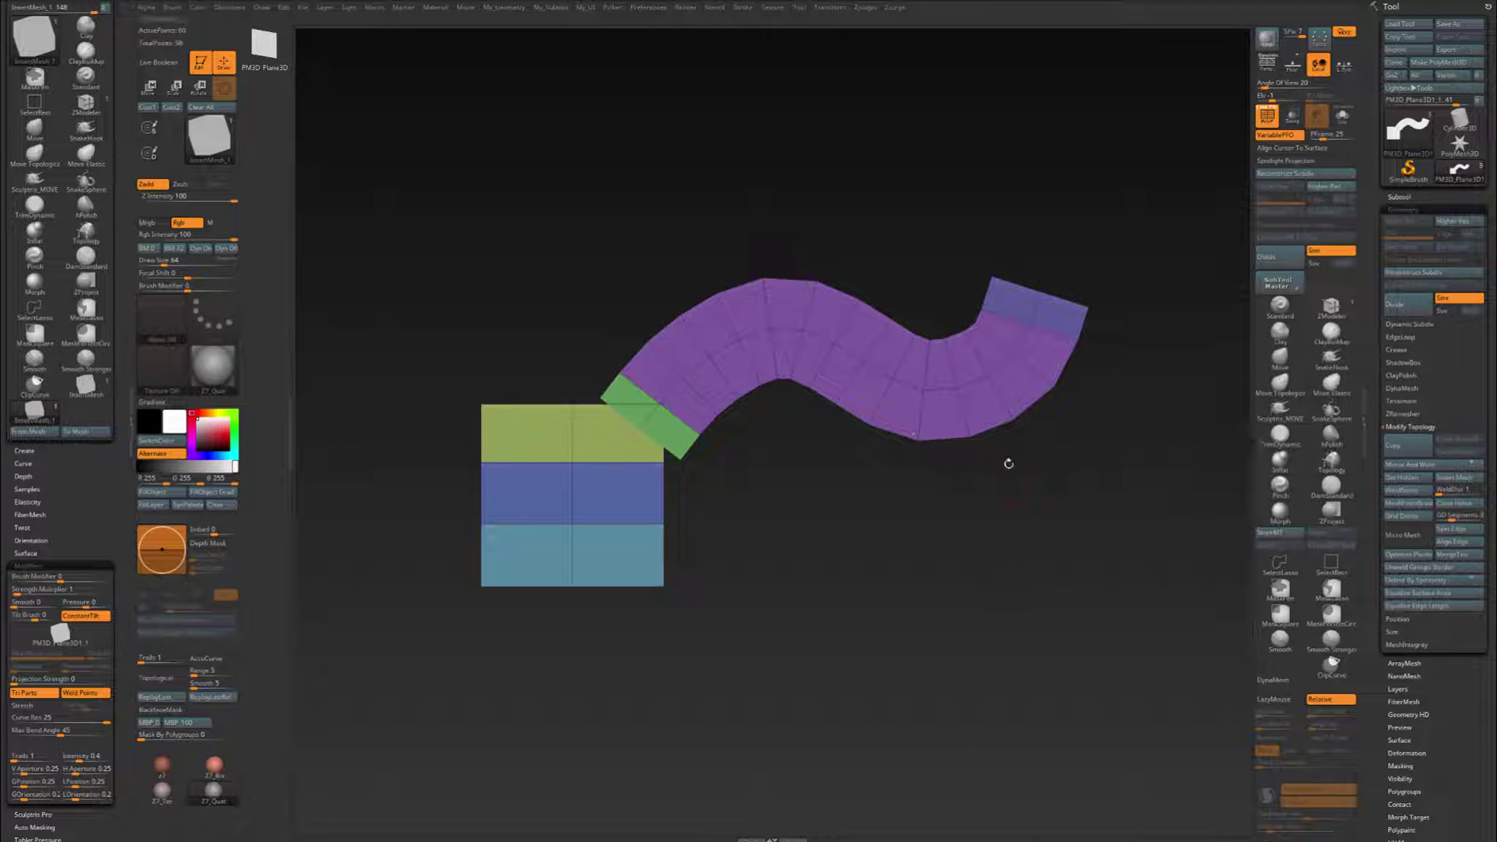
{"action": "key", "text": "ctrl+d"}
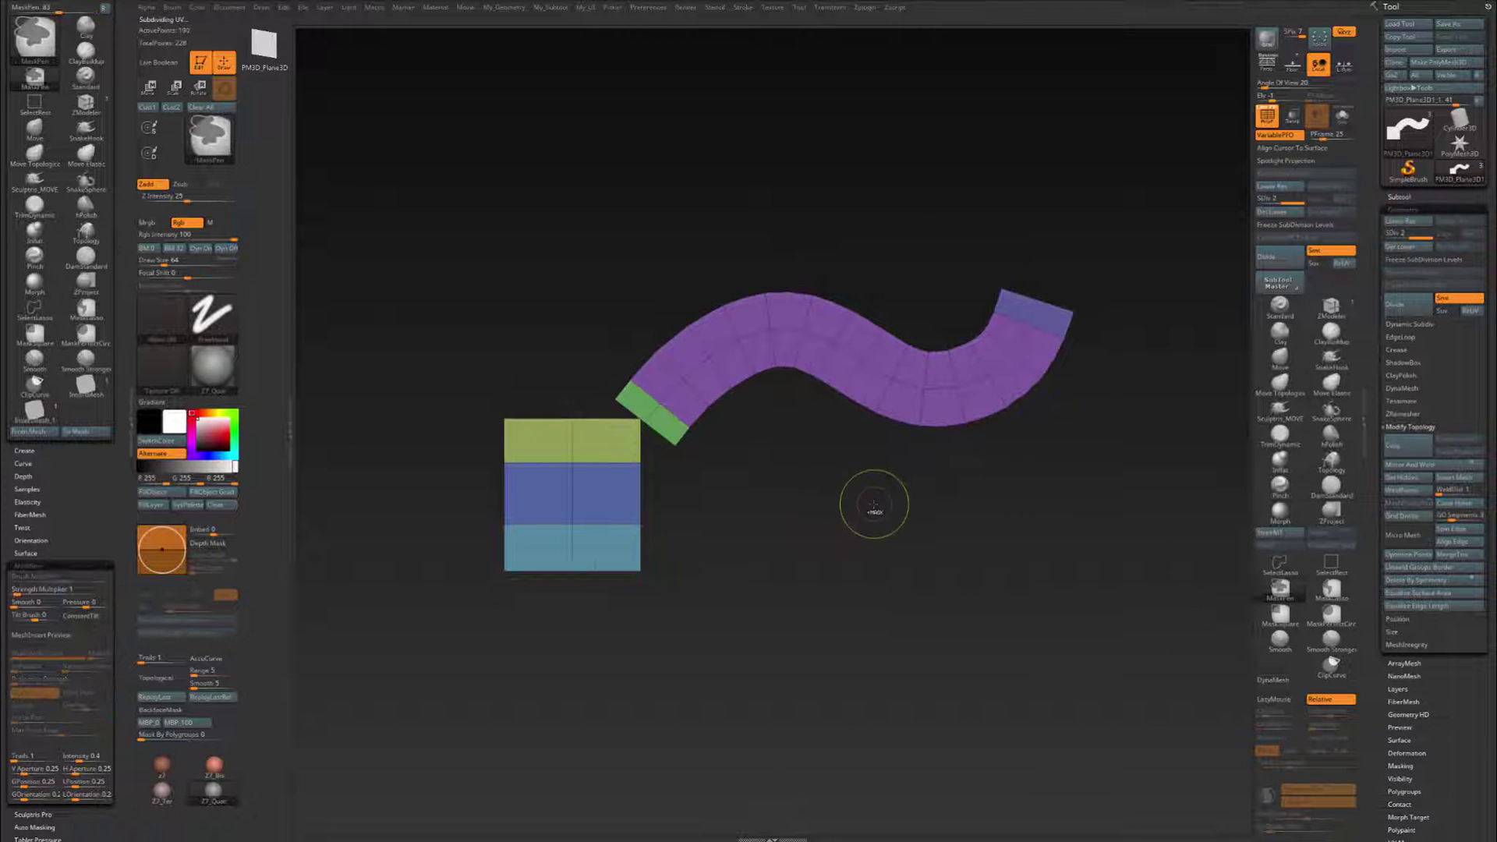
{"action": "key", "text": "ctrl+d"}
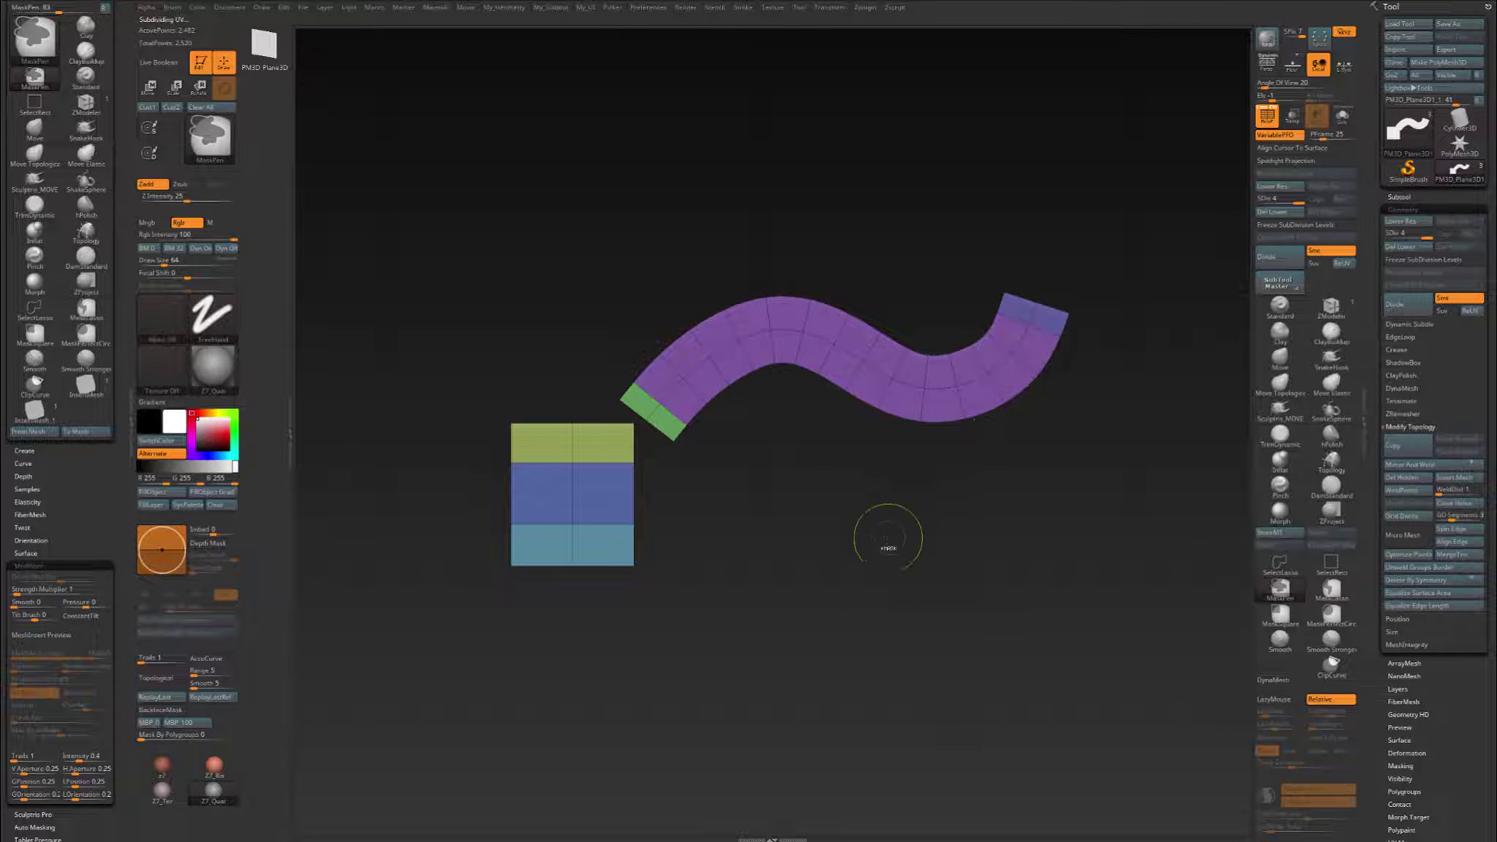
{"action": "key", "text": "shift+d"}
{"action": "key", "text": "shift+d"}
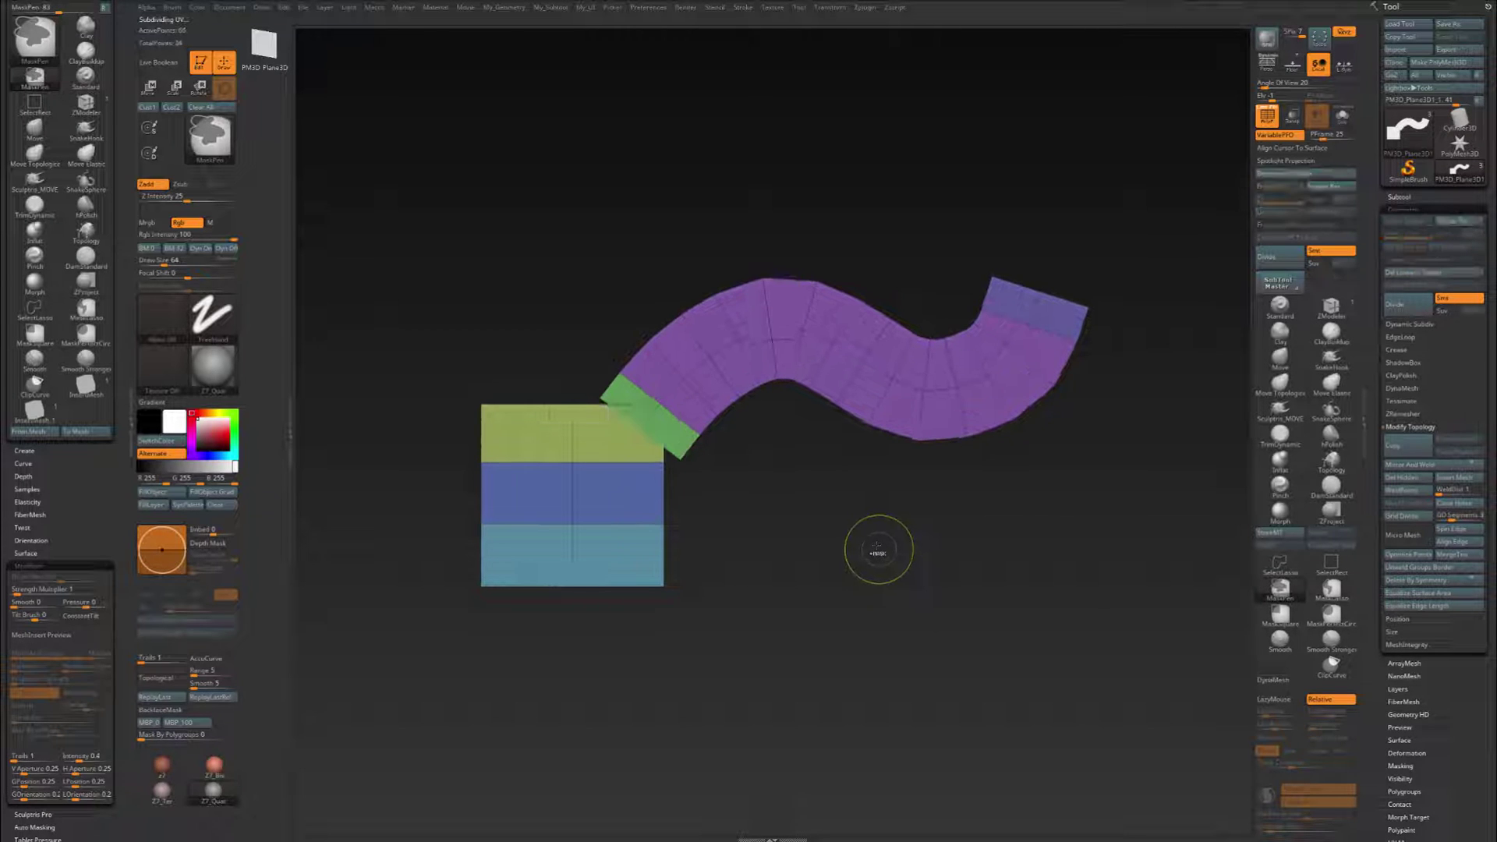
Undo the subdivisions, the point weld and the drawn strip, leaving only the three-polygroup plane.
{"action": "key", "text": "ctrl+z"}
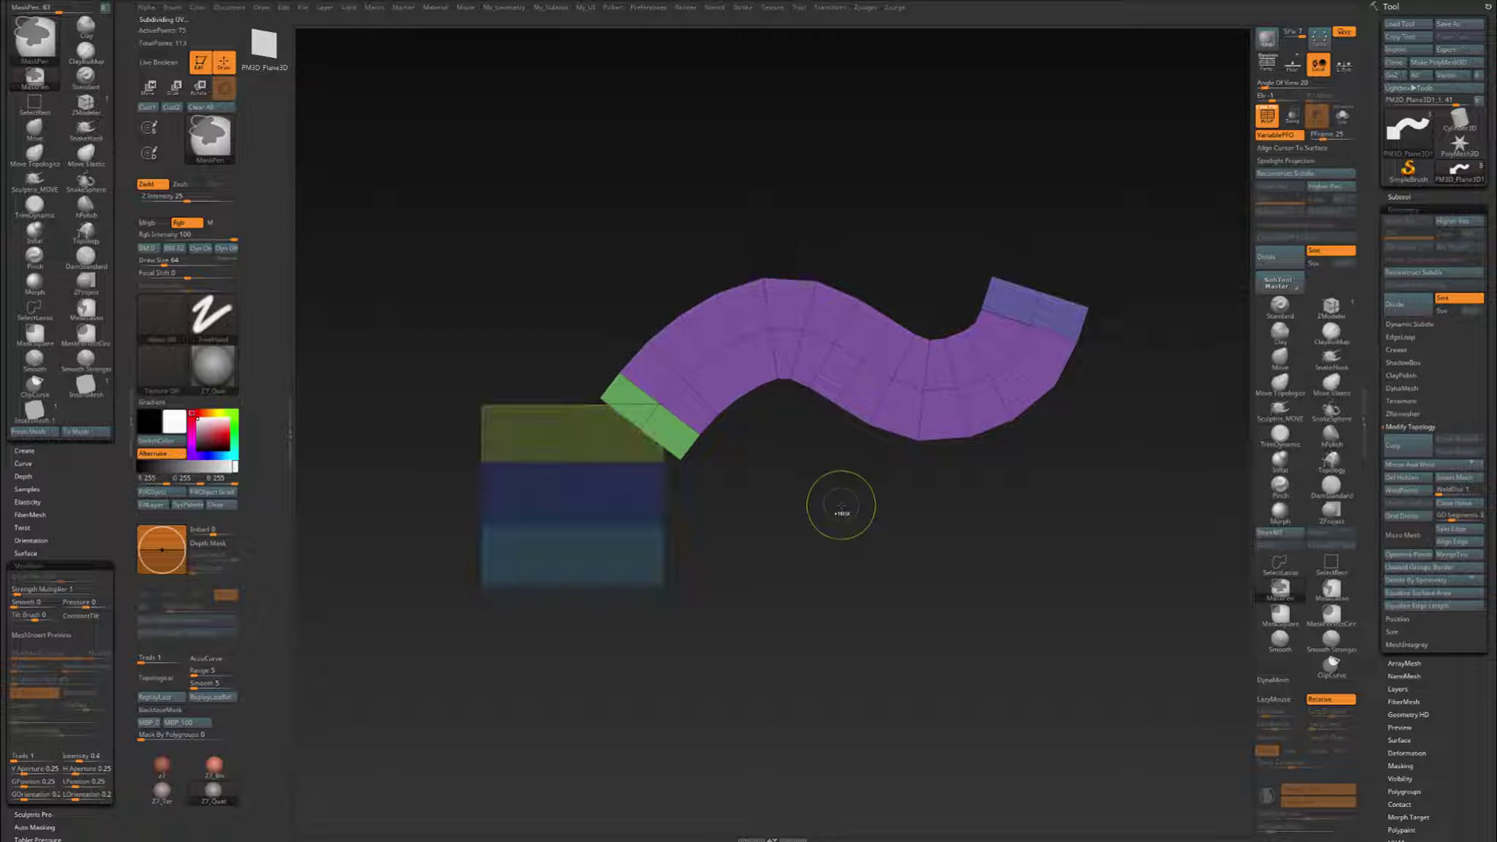
{"action": "key", "text": "ctrl+z"}
{"action": "mouse_move", "coordinate": [800, 462]}
{"action": "left_mouse_down", "text": "alt"}
{"action": "mouse_move", "coordinate": [1009, 392]}
{"action": "mouse_move", "coordinate": [980, 397]}
{"action": "left_mouse_up", "text": "alt"}
{"action": "left_click", "coordinate": [1400, 196]}
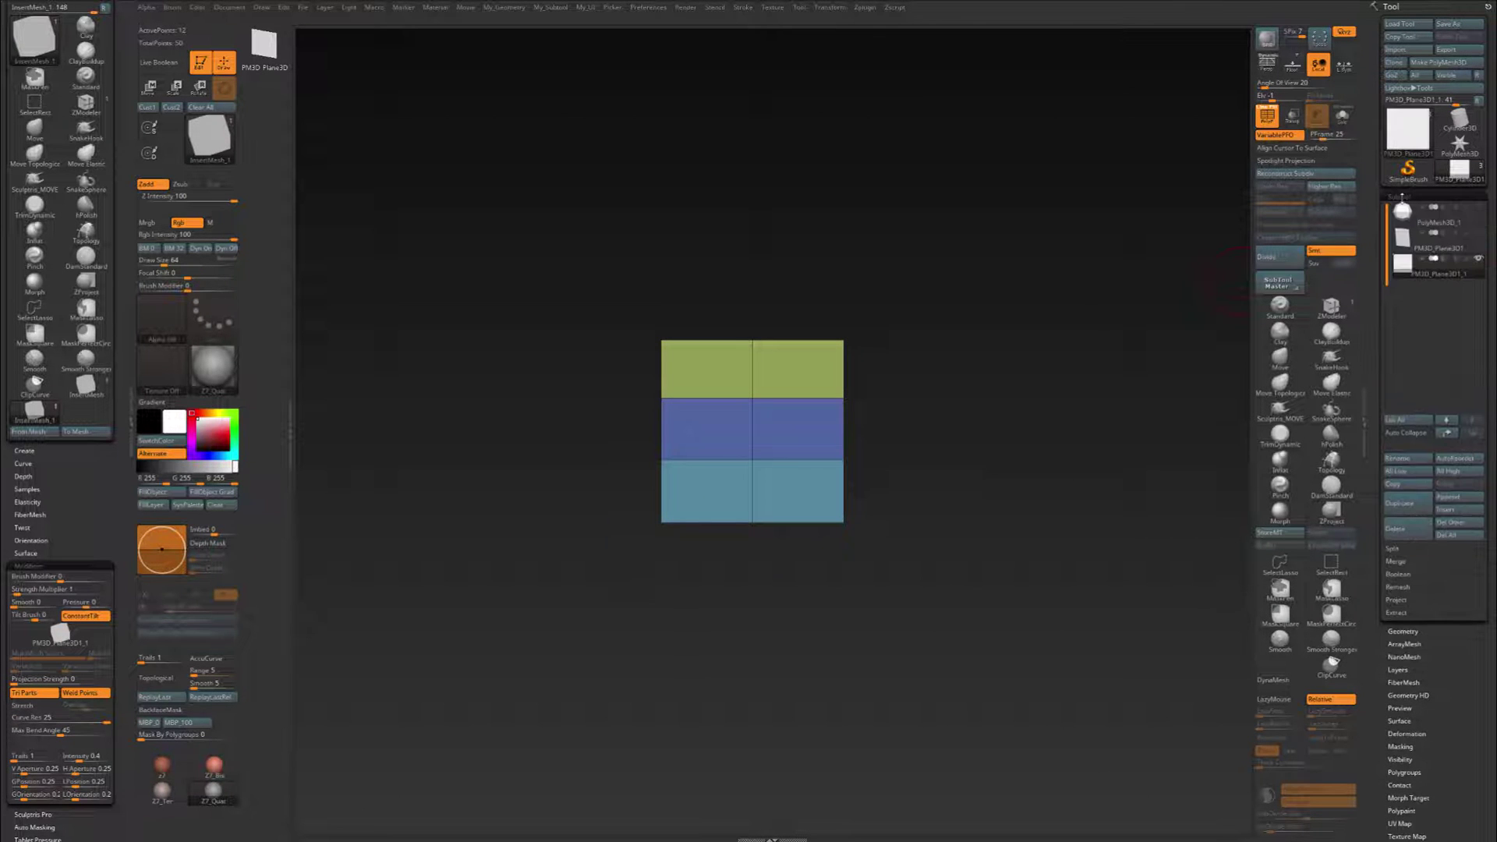
Turn on double-sided display for the three-polygroup plane.
{"action": "left_click_drag", "start_coordinate": [928, 378], "coordinate": [1010, 382]}
{"action": "key", "text": "2"}
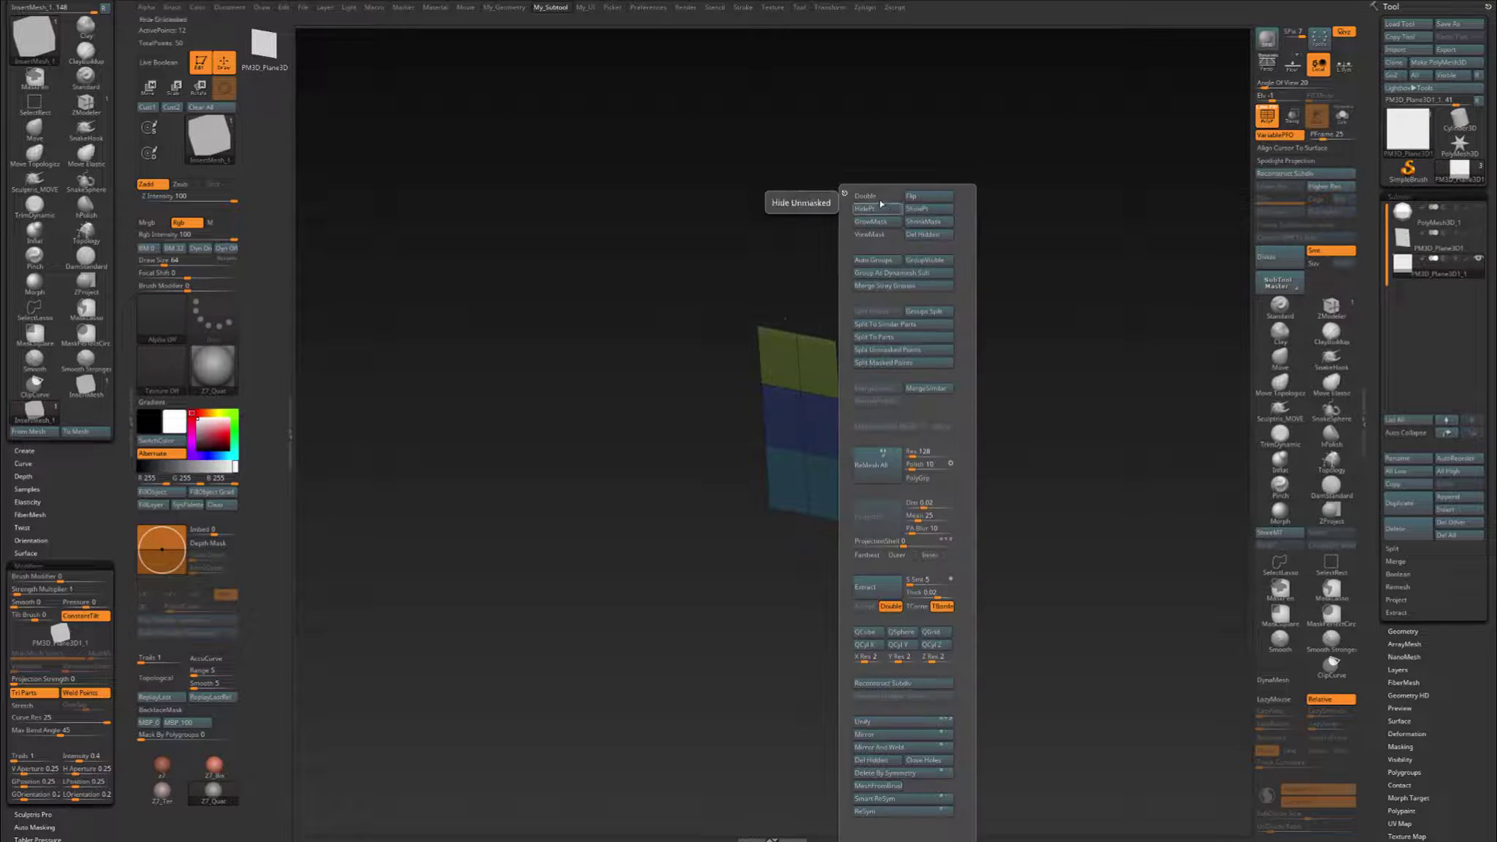
{"action": "left_click", "coordinate": [877, 198]}
{"action": "mouse_move", "coordinate": [973, 392]}
{"action": "left_mouse_down"}
{"action": "mouse_move", "coordinate": [920, 409]}
{"action": "mouse_move", "coordinate": [909, 343]}
{"action": "left_mouse_up"}
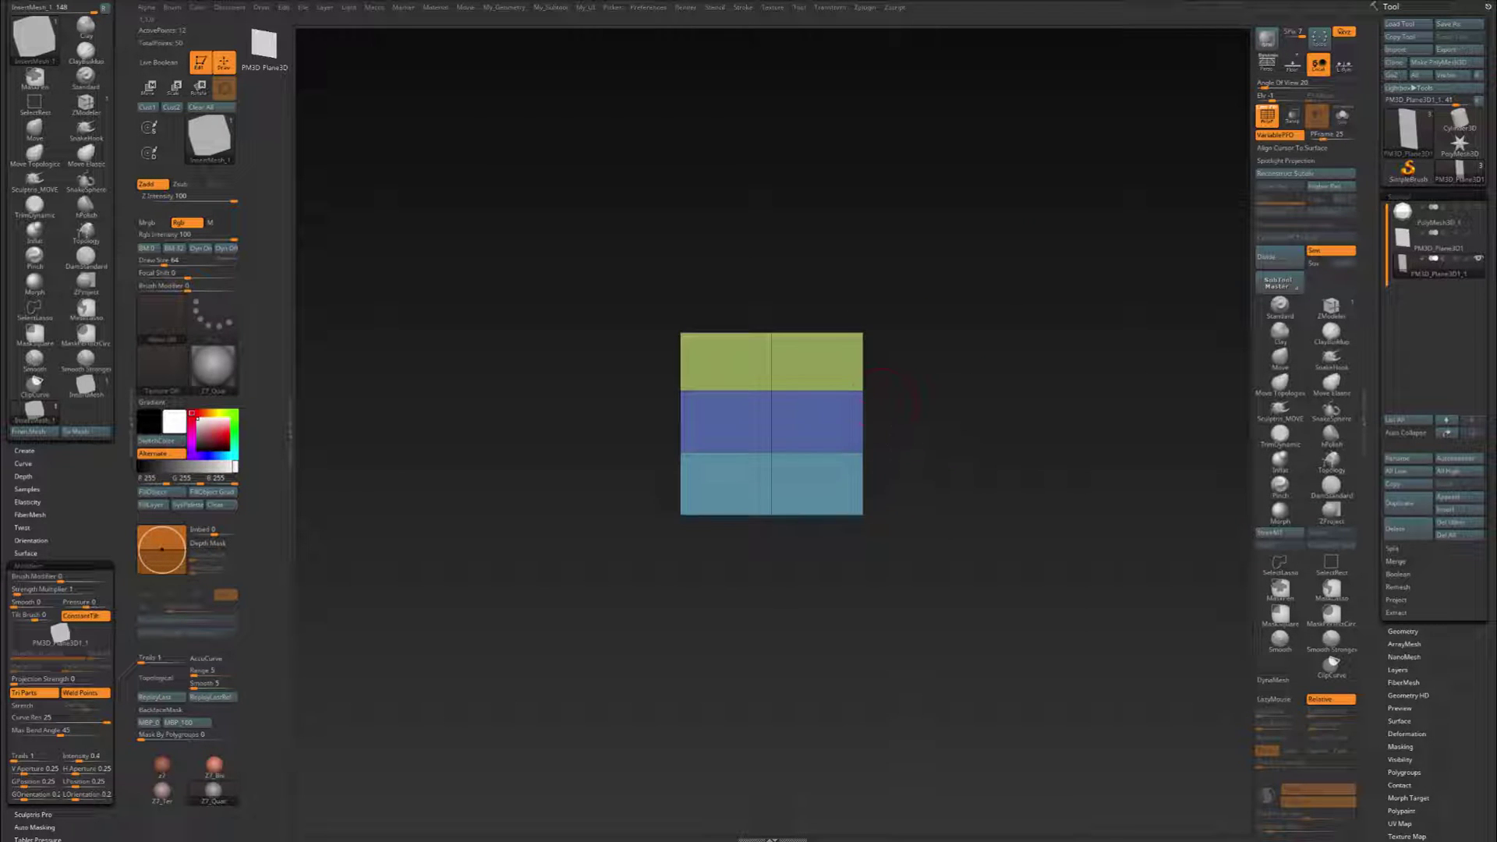
{"action": "left_click_drag", "start_coordinate": [949, 398], "coordinate": [909, 382], "text": "alt"}
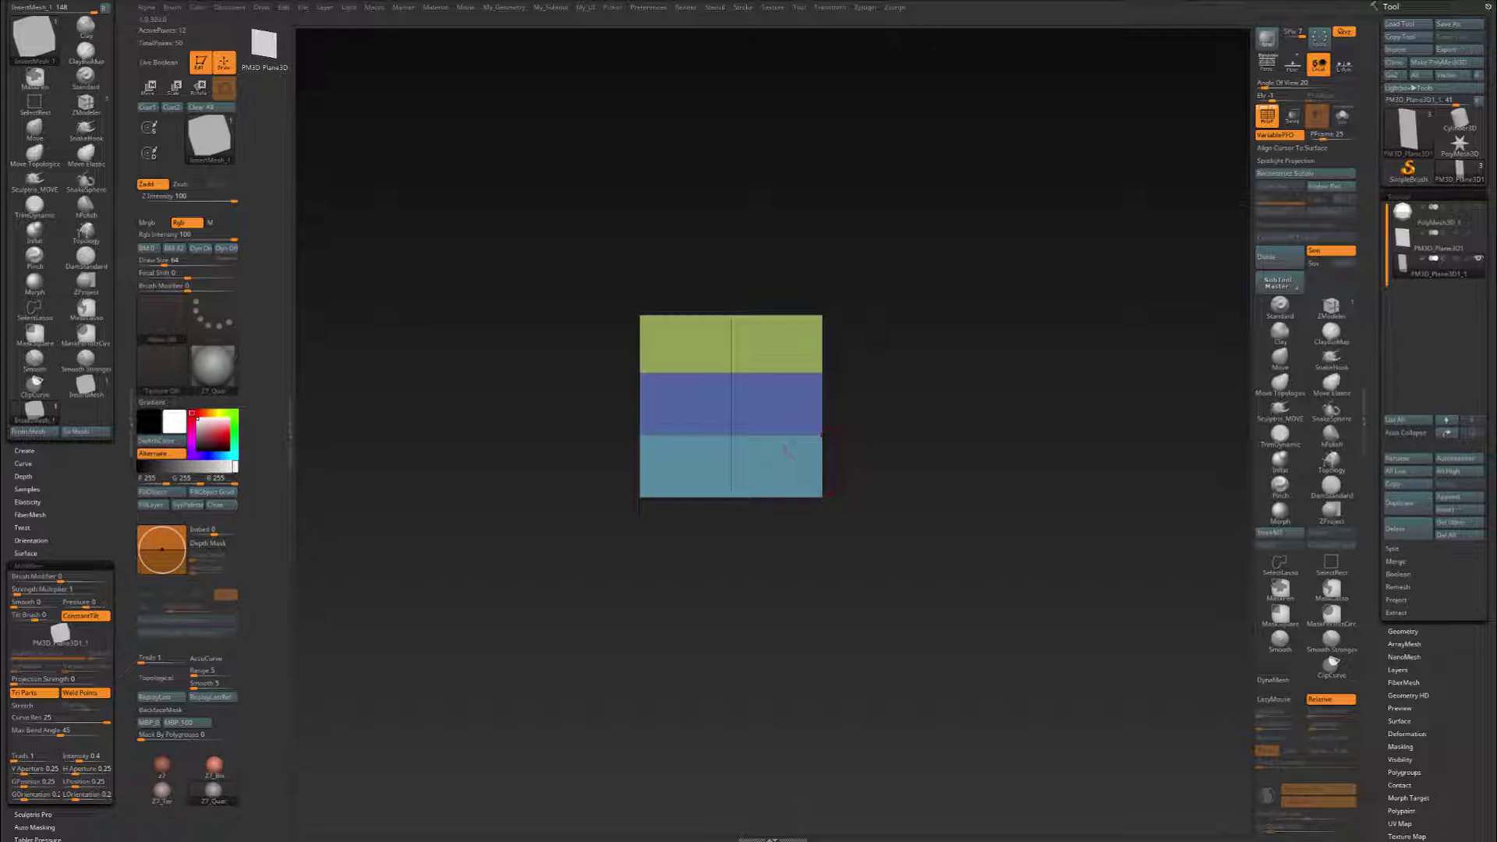
Isolate the plane's middle vertical edge with a mask and move it out of the surface to fold the plane into a V.
{"action": "mouse_move", "coordinate": [883, 337]}
{"action": "left_mouse_down"}
{"action": "mouse_move", "coordinate": [1005, 338]}
{"action": "mouse_move", "coordinate": [883, 337]}
{"action": "left_mouse_up"}
{"action": "left_click", "coordinate": [873, 329]}
{"action": "left_click_drag", "start_coordinate": [707, 280], "coordinate": [762, 546], "text": "ctrl"}
{"action": "left_click_drag", "start_coordinate": [898, 387], "coordinate": [863, 396]}
{"action": "key", "text": "w"}
{"action": "left_click_drag", "start_coordinate": [712, 411], "coordinate": [653, 430]}
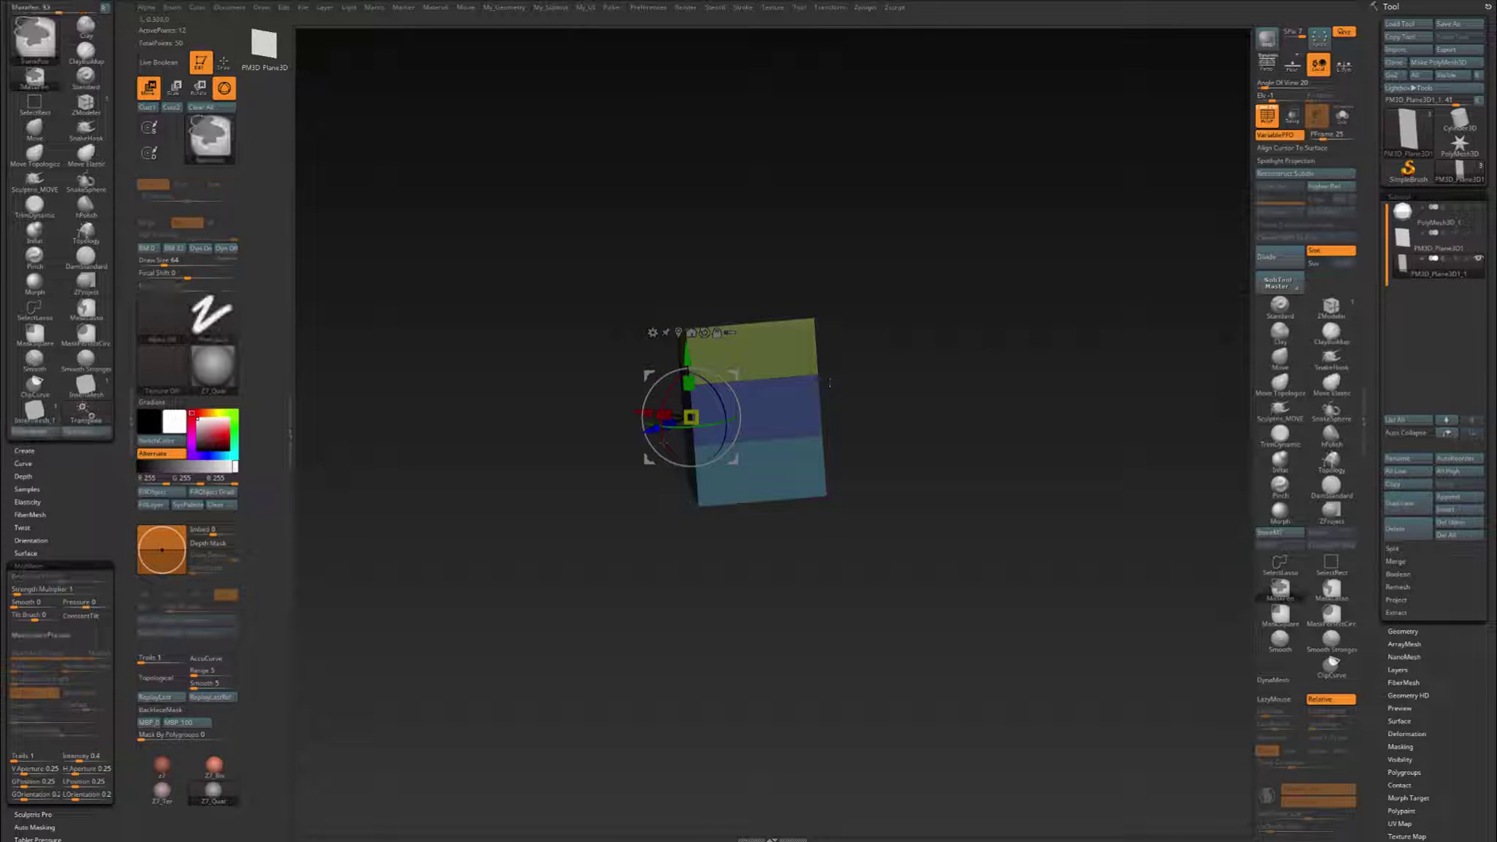
{"action": "key", "text": "q"}
{"action": "mouse_move", "coordinate": [852, 371]}
{"action": "left_mouse_down"}
{"action": "mouse_move", "coordinate": [752, 472]}
{"action": "mouse_move", "coordinate": [756, 313]}
{"action": "mouse_move", "coordinate": [764, 341]}
{"action": "mouse_move", "coordinate": [786, 343]}
{"action": "left_mouse_up"}
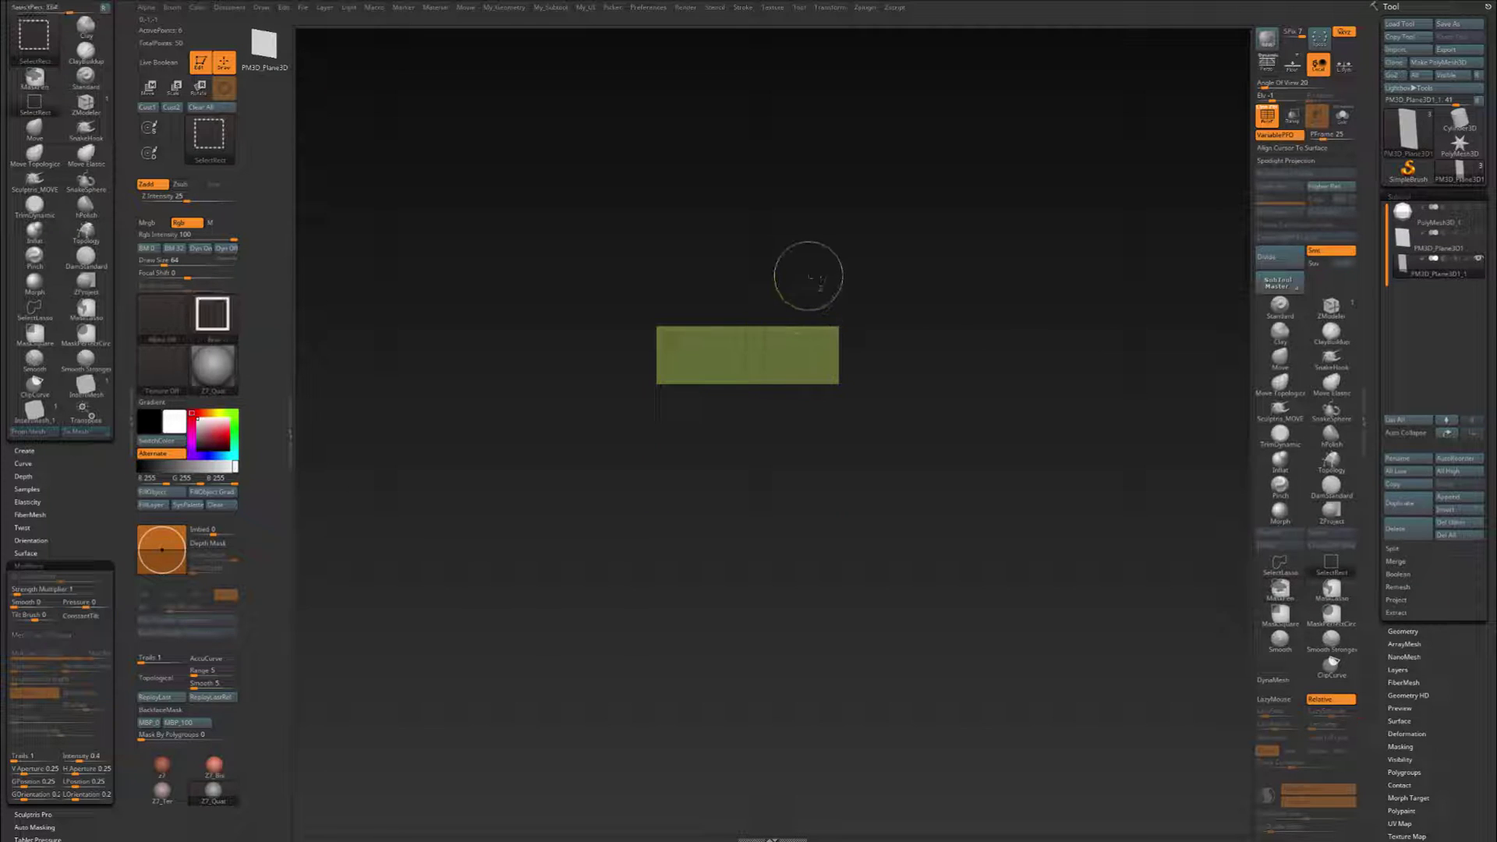
Show the whole mesh, isolate the top edge's centre point with a mask and move it up into a shallow peak.
{"action": "left_click", "coordinate": [807, 282], "text": "ctrl+shift"}
{"action": "left_click_drag", "start_coordinate": [713, 284], "coordinate": [772, 353], "text": "ctrl"}
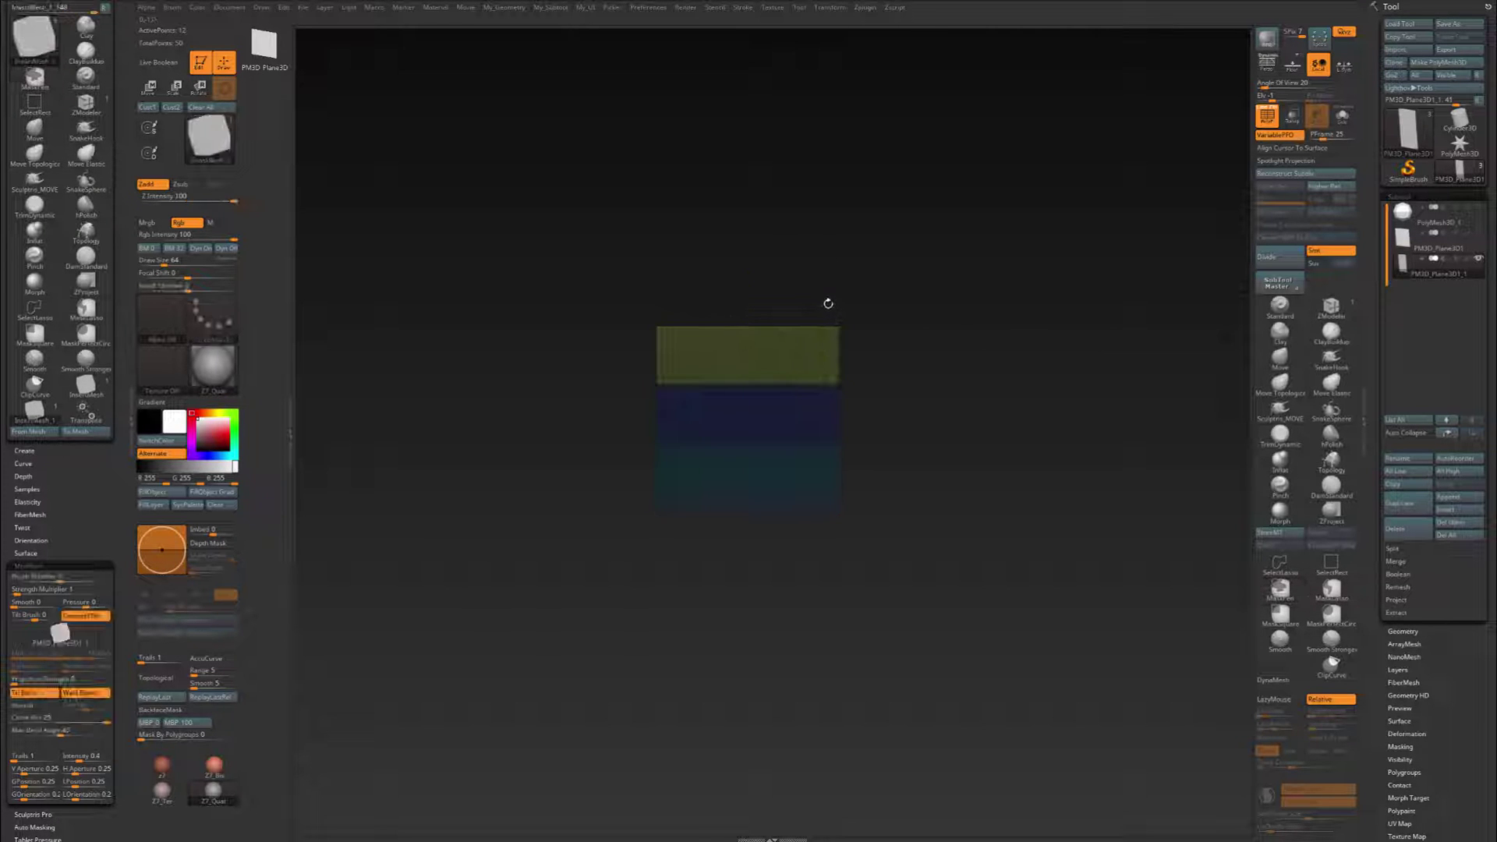
{"action": "key", "text": "w"}
{"action": "left_click_drag", "start_coordinate": [748, 352], "coordinate": [748, 334]}
{"action": "key", "text": "q"}
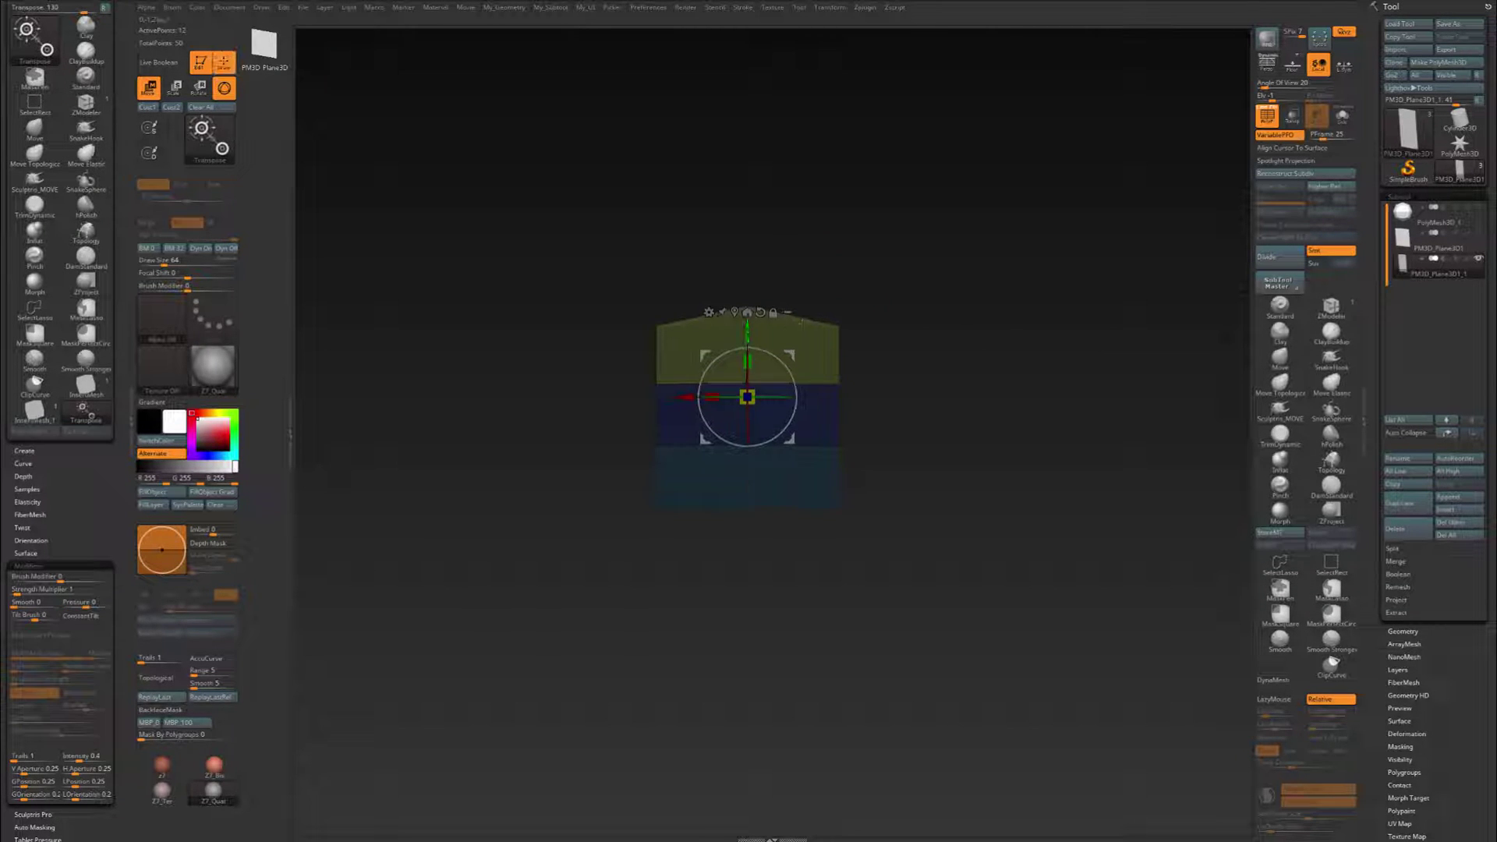
{"action": "key", "text": "q"}
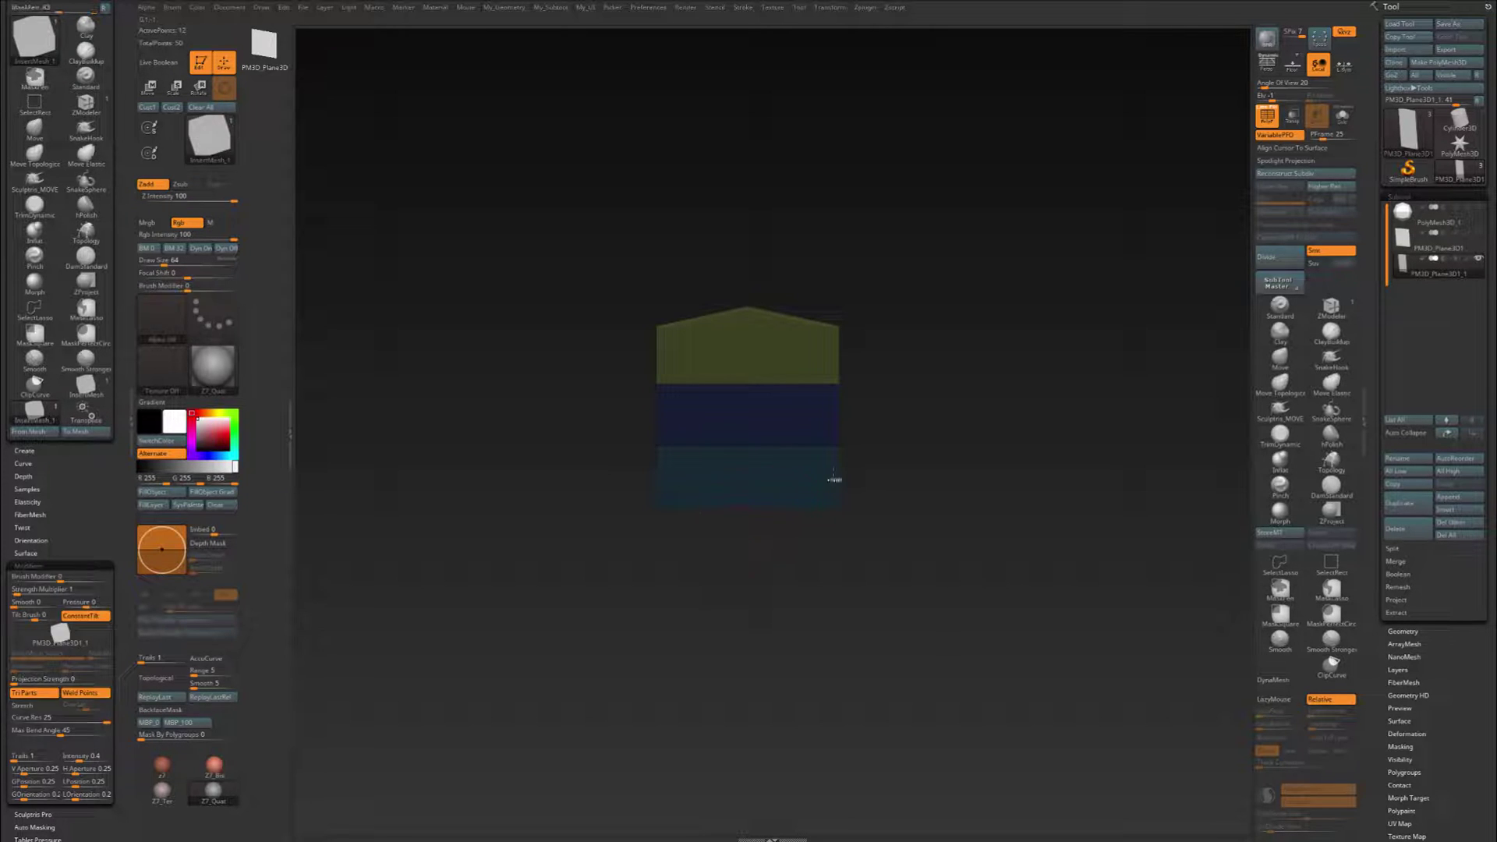
Isolate the bottom edge's centre point with a mask and move it down into a matching point.
{"action": "left_click_drag", "start_coordinate": [884, 428], "coordinate": [904, 452], "text": "ctrl"}
{"action": "left_click_drag", "start_coordinate": [715, 551], "coordinate": [774, 481], "text": "ctrl+alt"}
{"action": "key", "text": "w"}
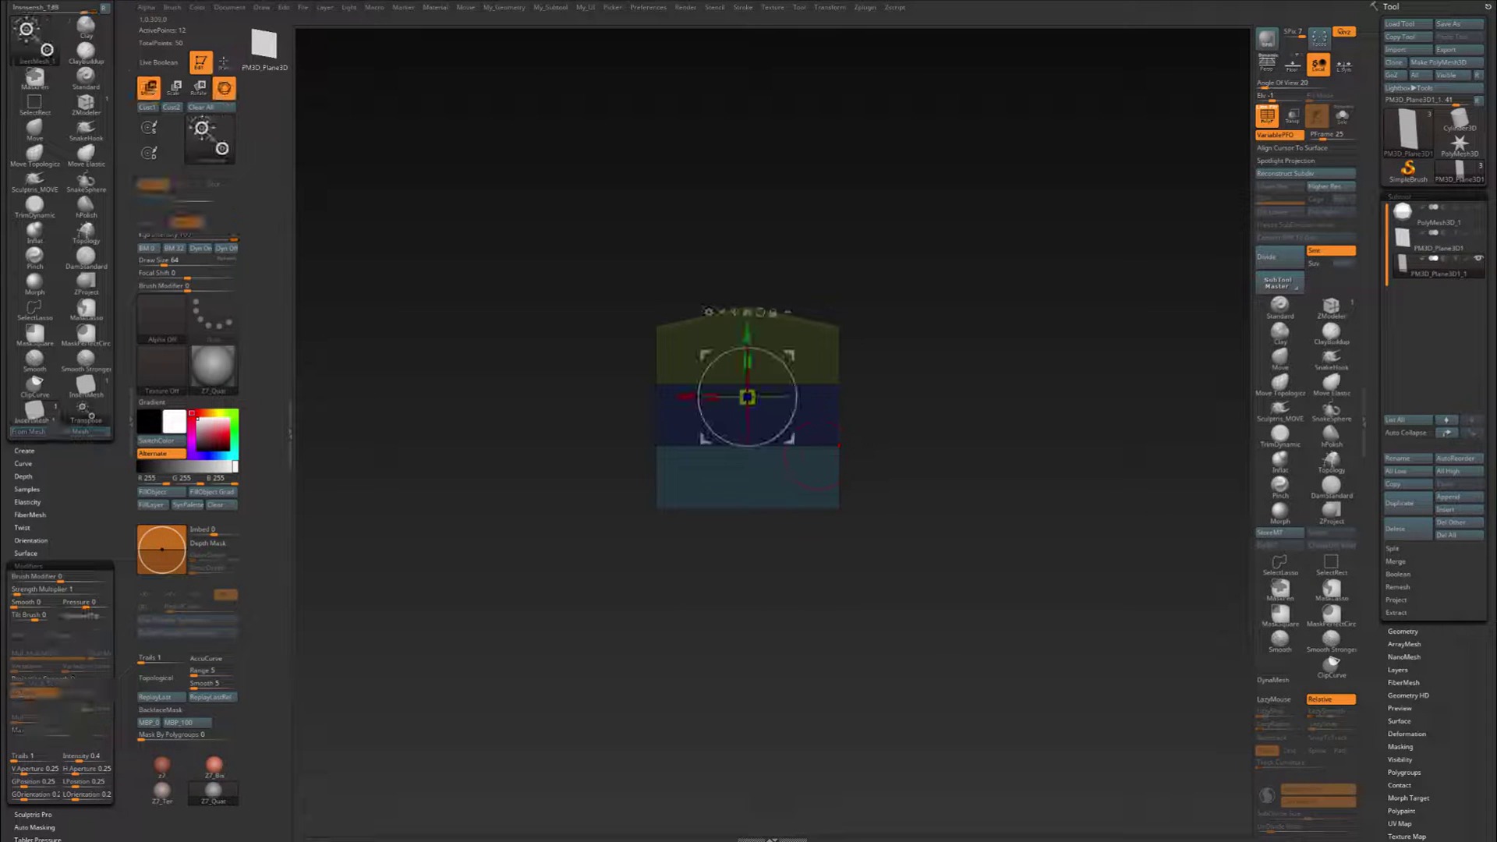
{"action": "left_click_drag", "start_coordinate": [747, 336], "coordinate": [747, 364]}
{"action": "key", "text": "q"}
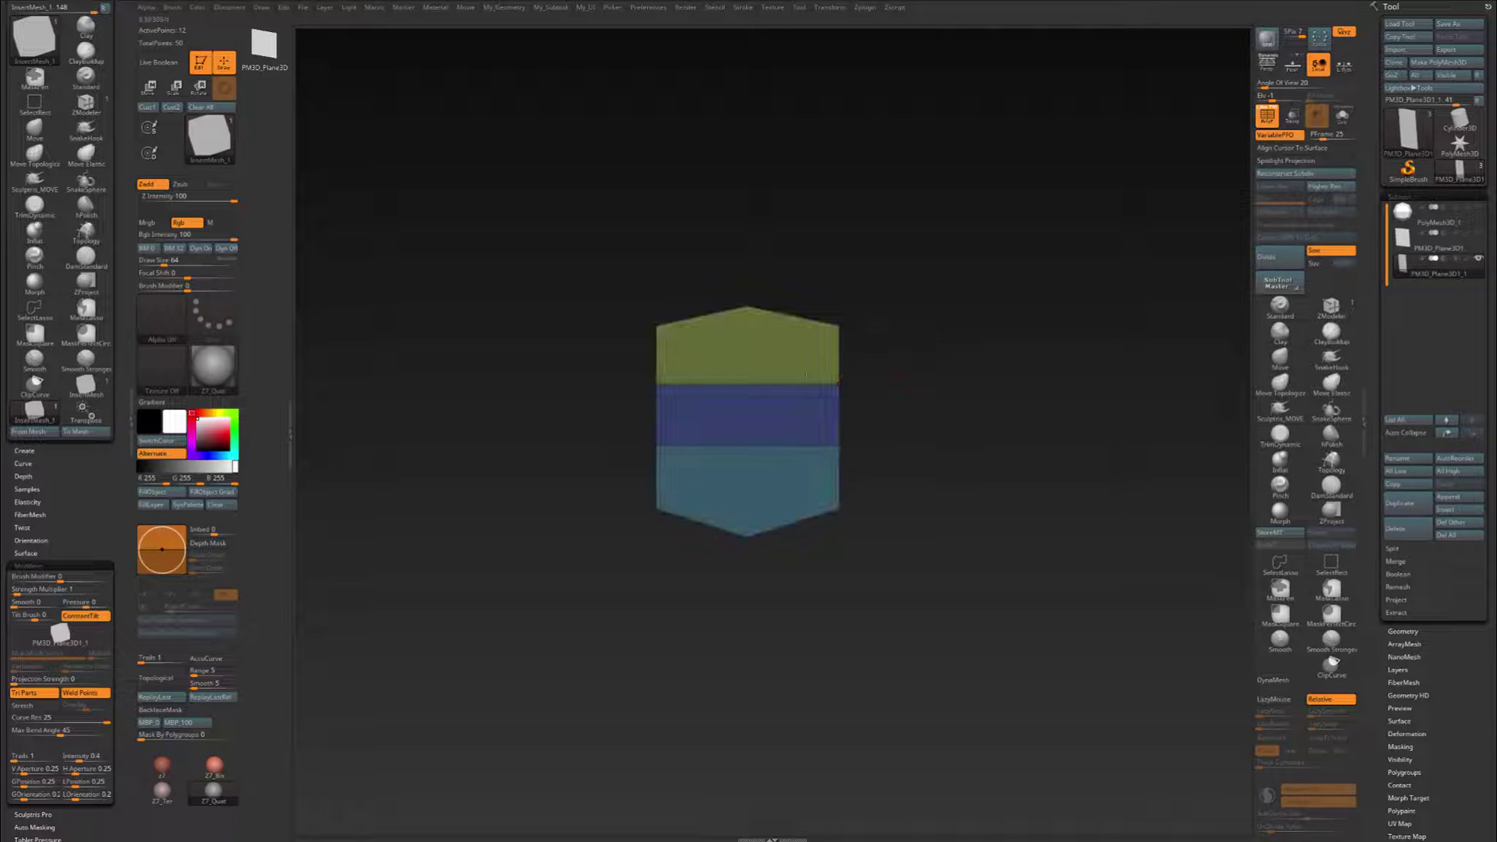
Examine the folded shape from several angles and compare it with its earlier history states.
{"action": "mouse_move", "coordinate": [898, 378]}
{"action": "left_mouse_down"}
{"action": "mouse_move", "coordinate": [842, 421]}
{"action": "mouse_move", "coordinate": [840, 354]}
{"action": "left_mouse_up"}
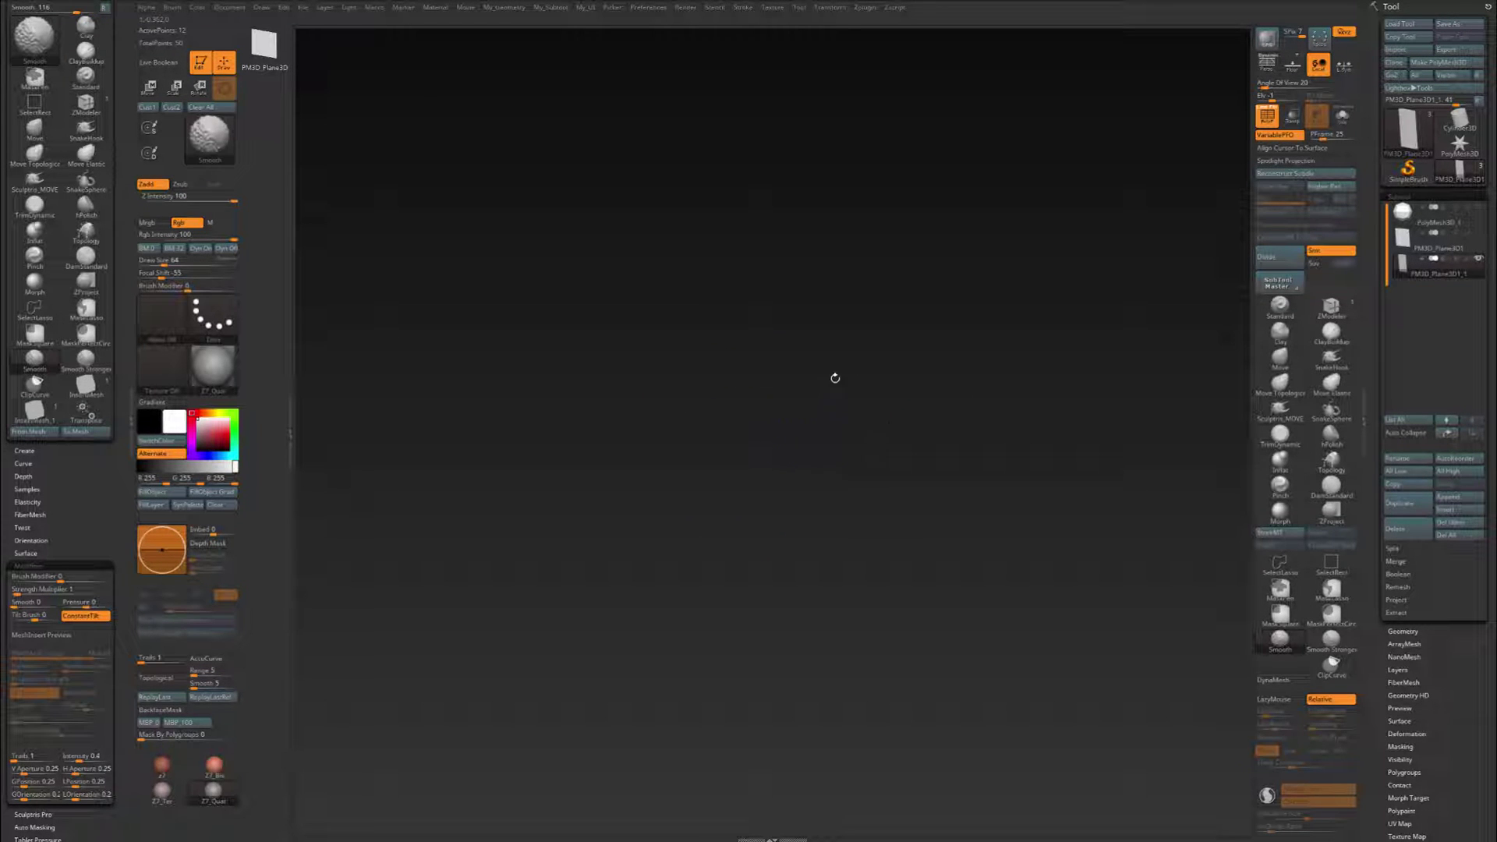
{"action": "left_click_drag", "start_coordinate": [866, 468], "coordinate": [842, 380], "text": "shift"}
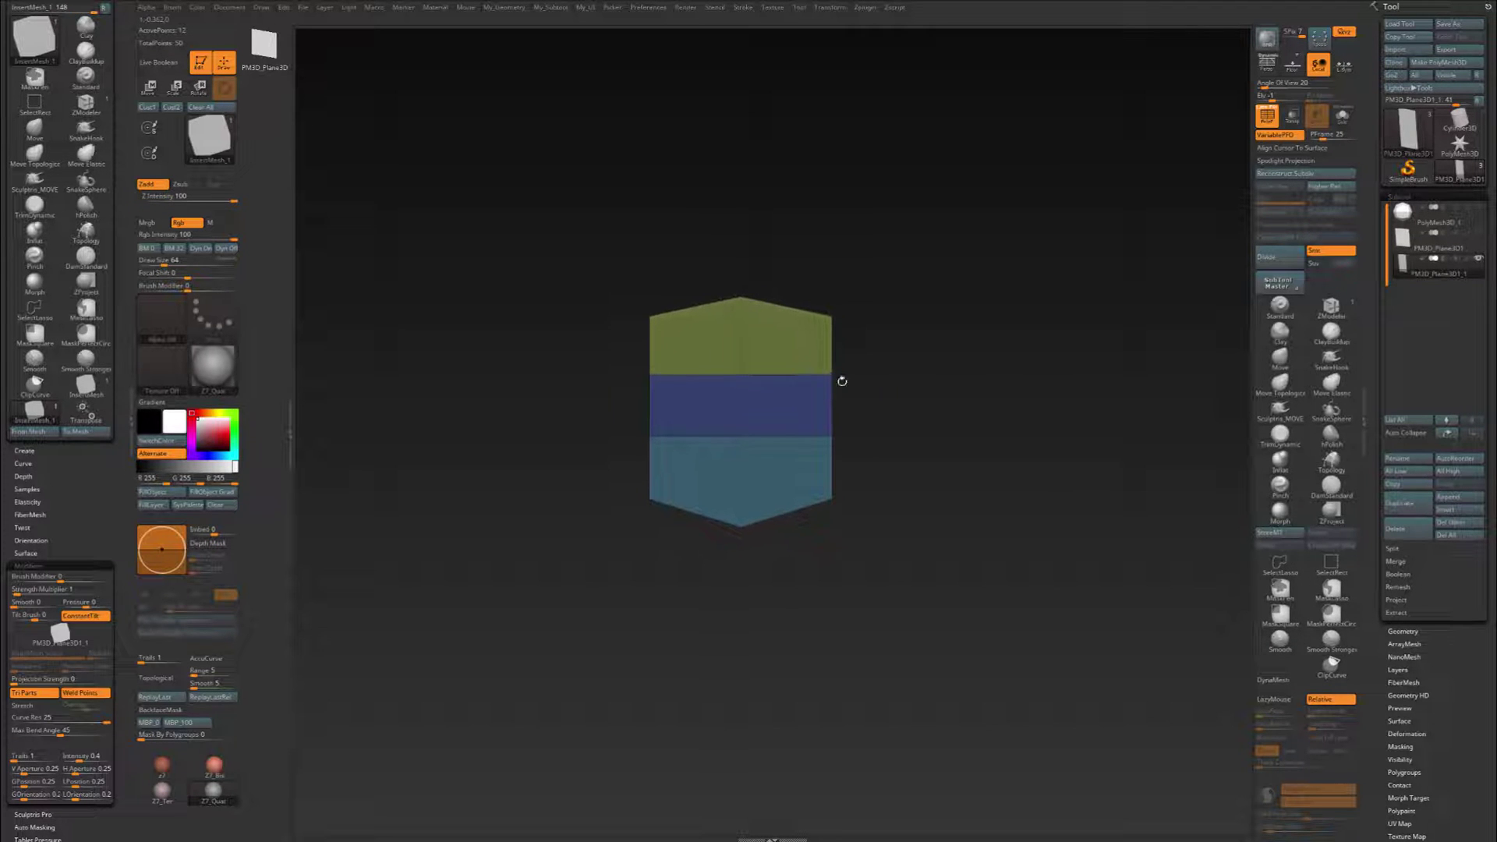
{"action": "key", "text": "ctrl+z"}
{"action": "key", "text": "ctrl+z"}
{"action": "key", "text": "ctrl+shift+z"}
{"action": "key", "text": "ctrl+shift+z"}
{"action": "key", "text": "ctrl+z"}
{"action": "key", "text": "ctrl+z"}
{"action": "left_click_drag", "start_coordinate": [843, 430], "coordinate": [828, 437]}
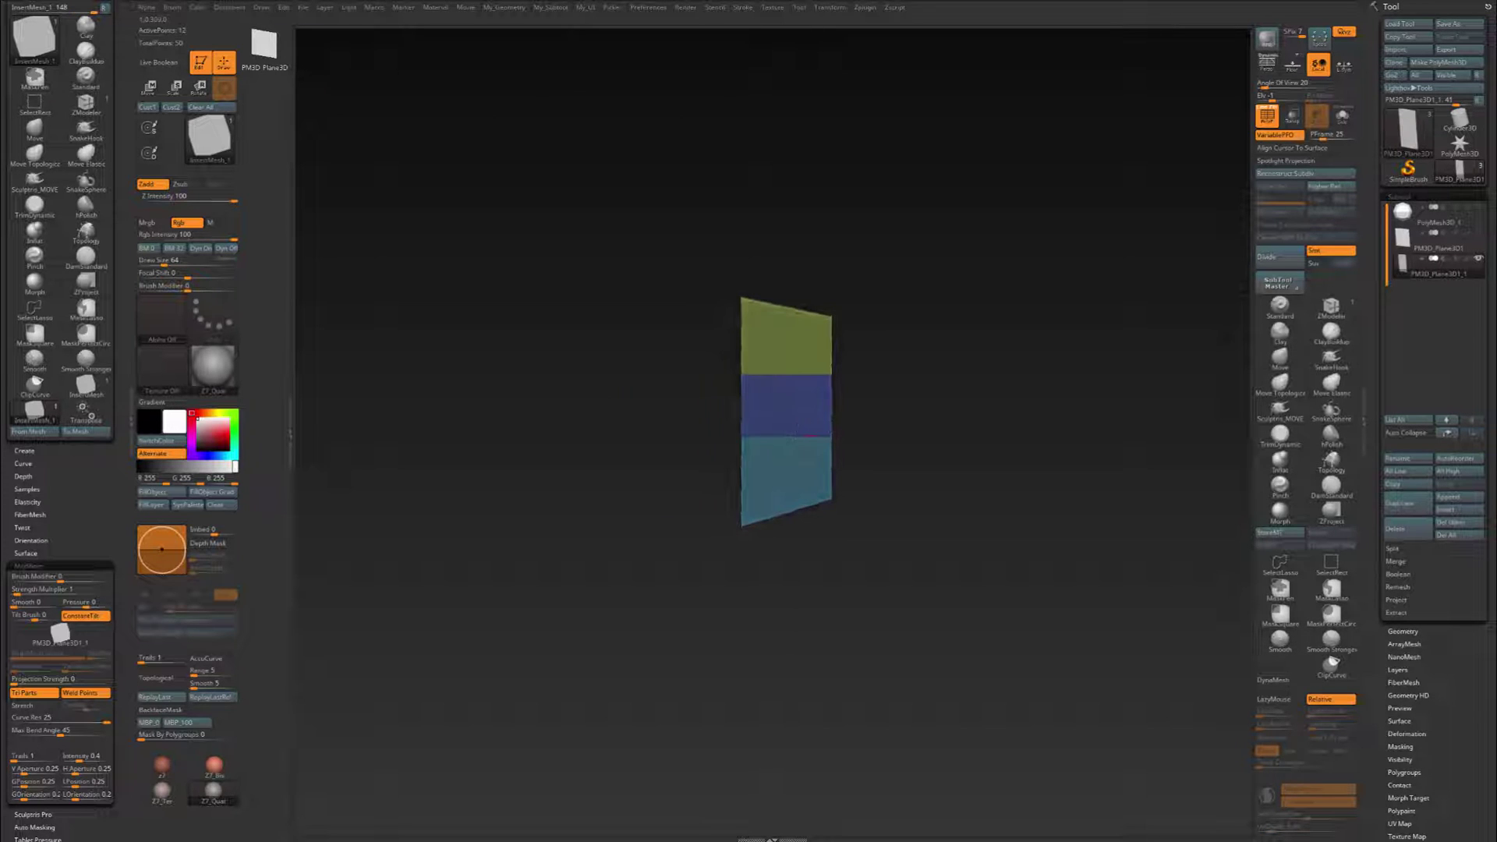
Switch to the Move brush.
{"action": "key", "text": "b"}
{"action": "key", "text": "m"}
{"action": "key", "text": "v"}
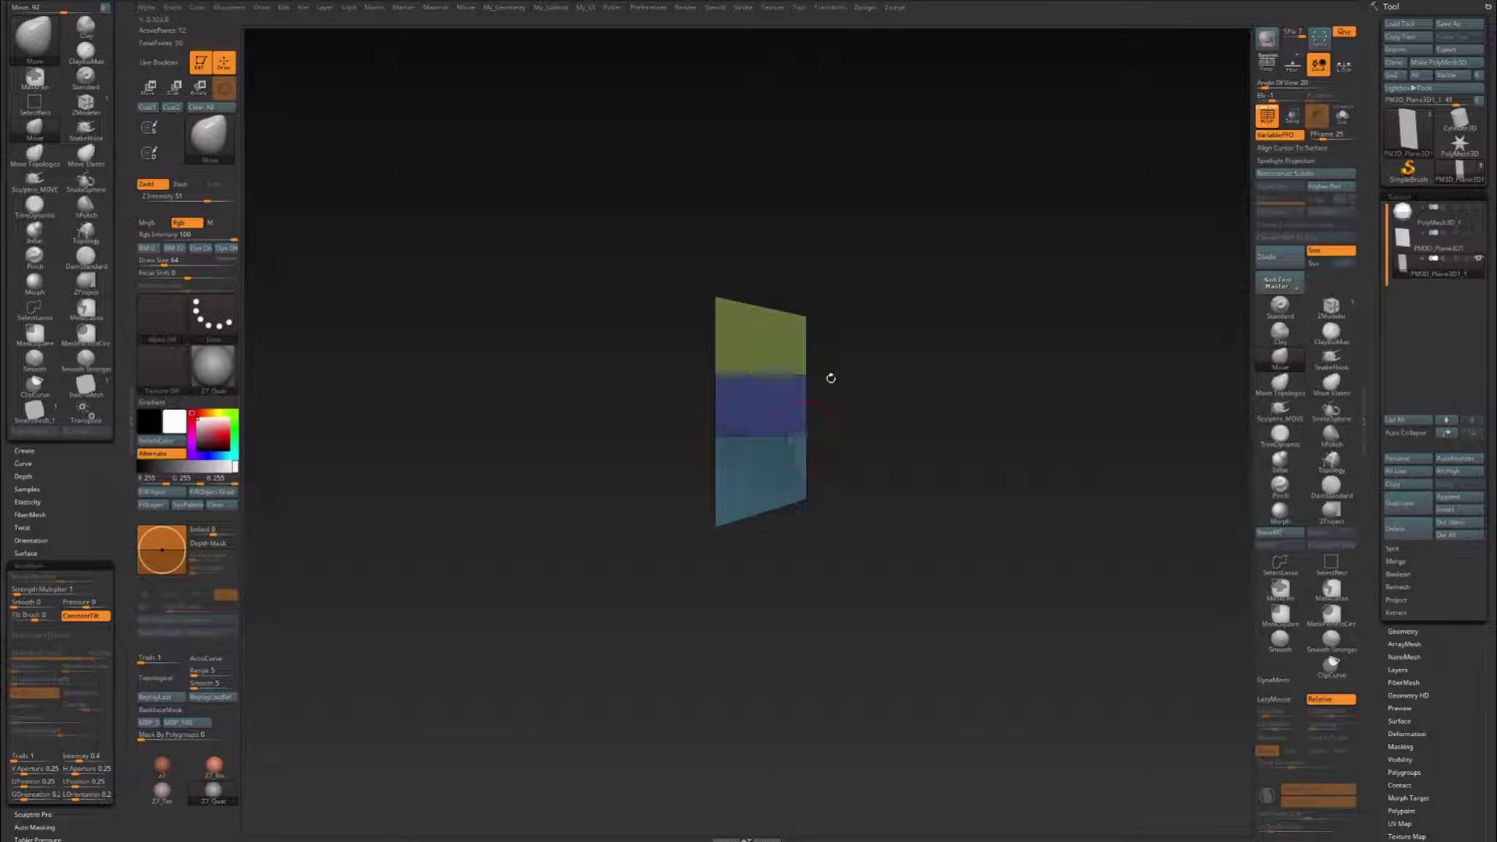
{"action": "mouse_move", "coordinate": [831, 378]}
{"action": "left_mouse_down"}
{"action": "mouse_move", "coordinate": [882, 367]}
{"action": "mouse_move", "coordinate": [839, 327]}
{"action": "mouse_move", "coordinate": [800, 479]}
{"action": "mouse_move", "coordinate": [815, 366]}
{"action": "mouse_move", "coordinate": [860, 335]}
{"action": "left_mouse_up"}
{"action": "key", "text": "b"}
{"action": "key", "text": "m"}
{"action": "key", "text": "t"}
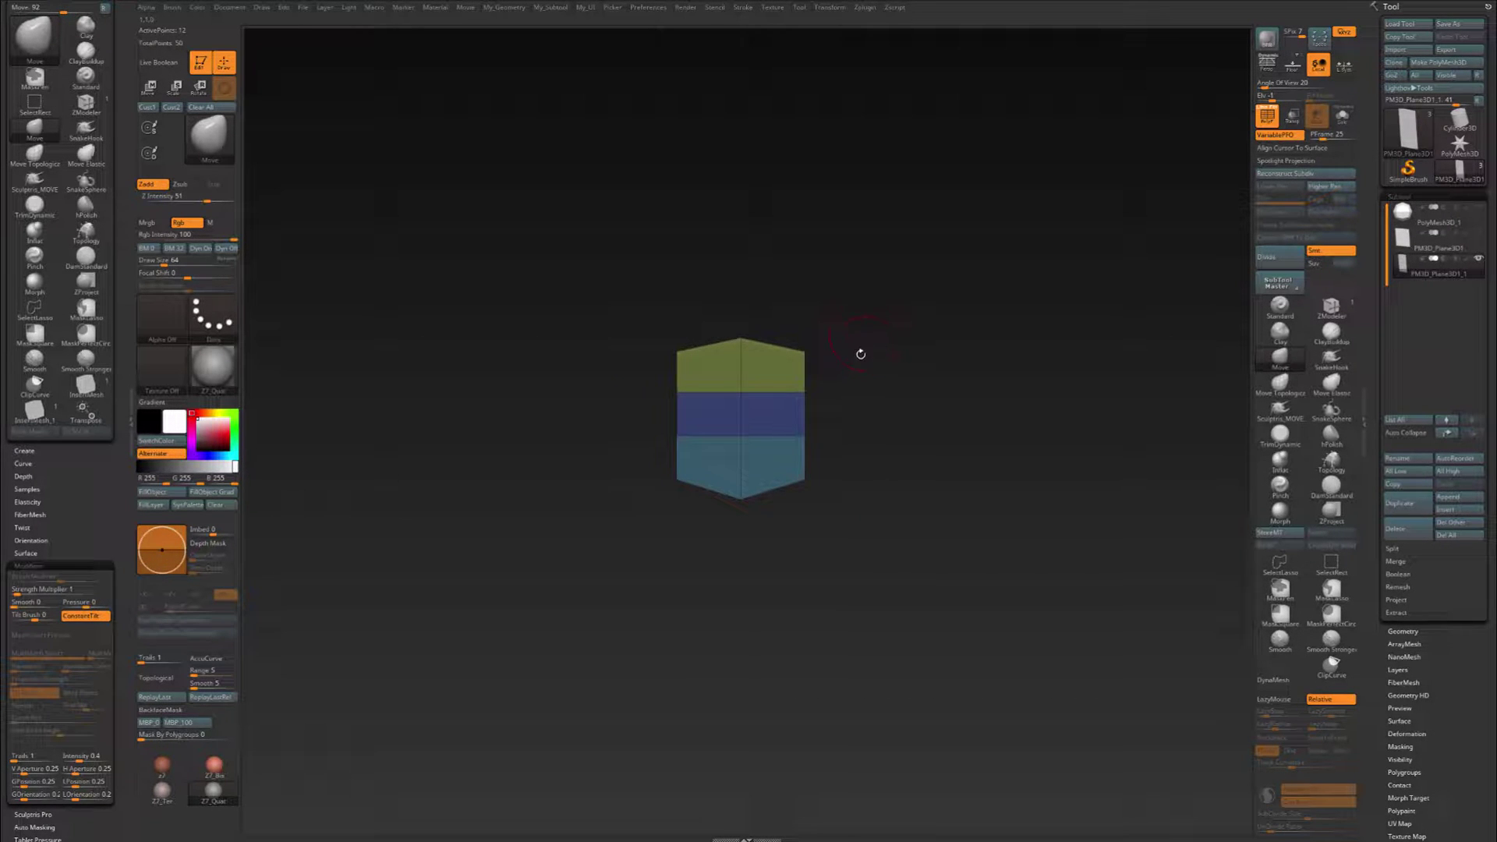
{"action": "key", "text": "b"}
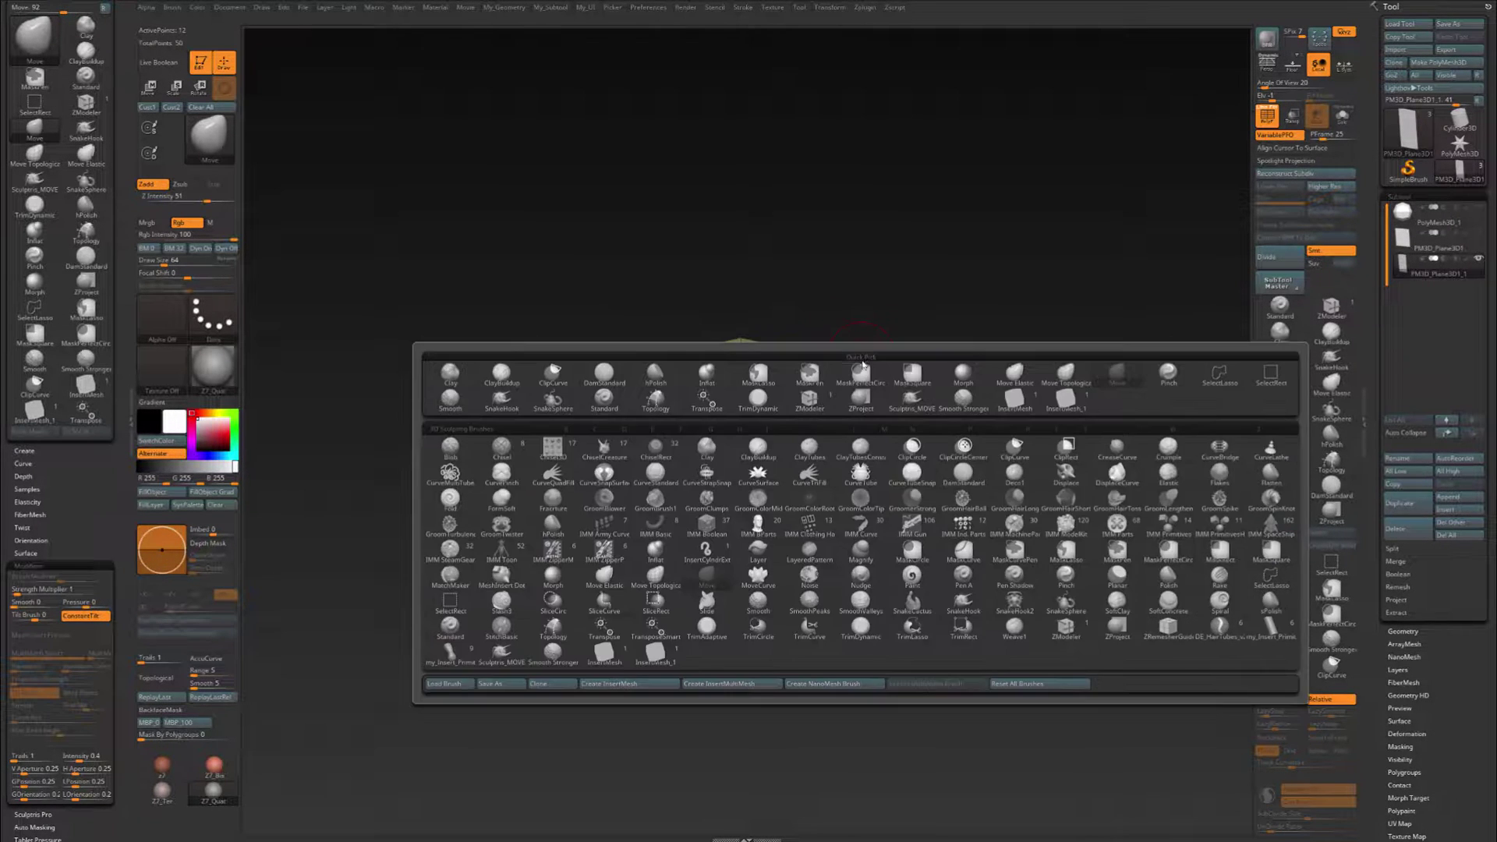
{"action": "left_click", "coordinate": [614, 684]}
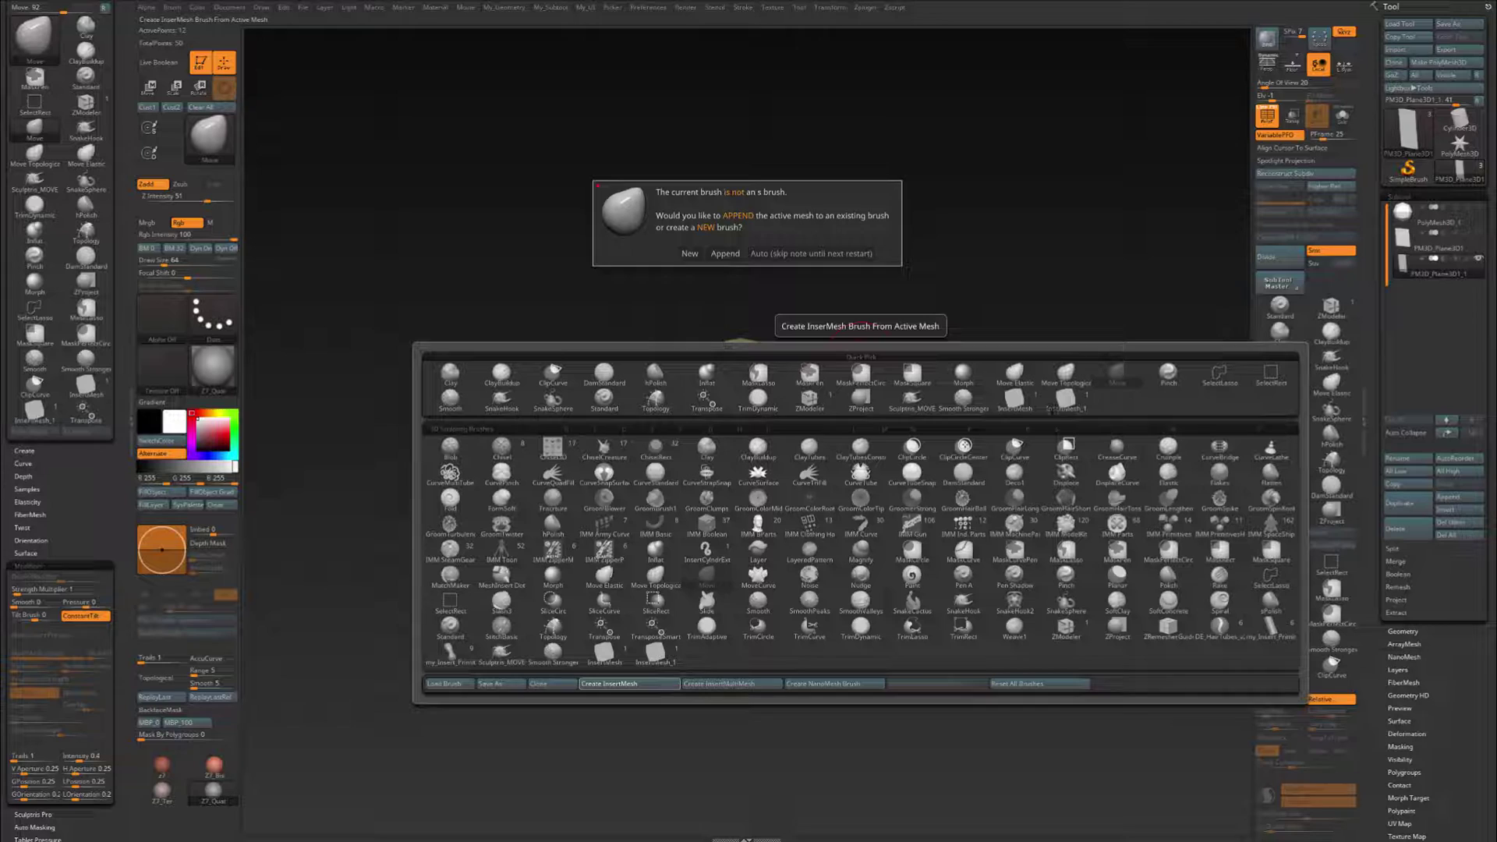
{"action": "left_click", "coordinate": [1041, 311]}
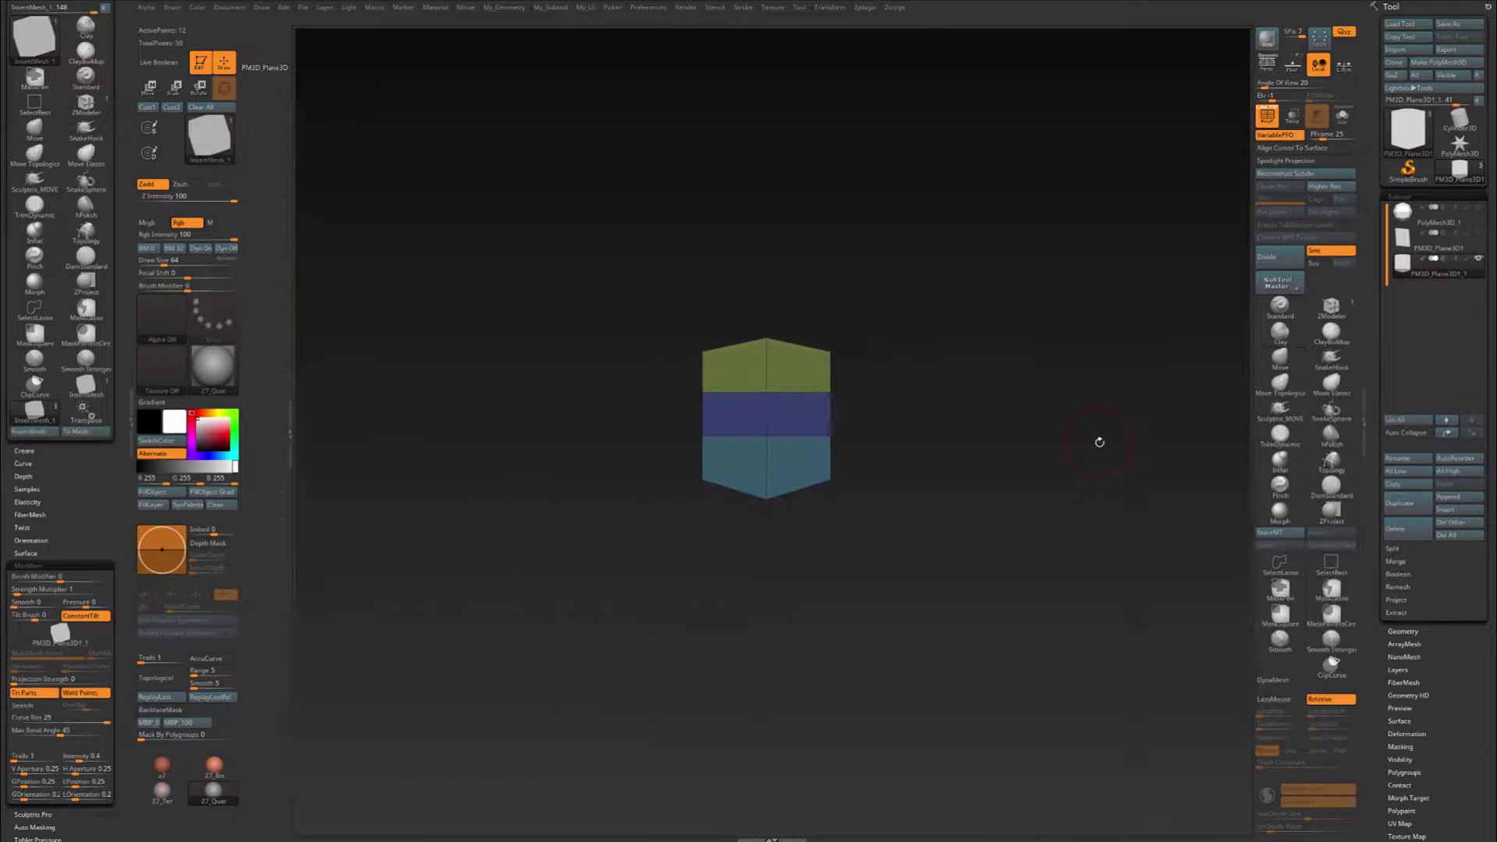
Append the folded shape to the existing InsertMesh brush, and turn on Weld Points with Curve Res at 25.
{"action": "key", "text": "b"}
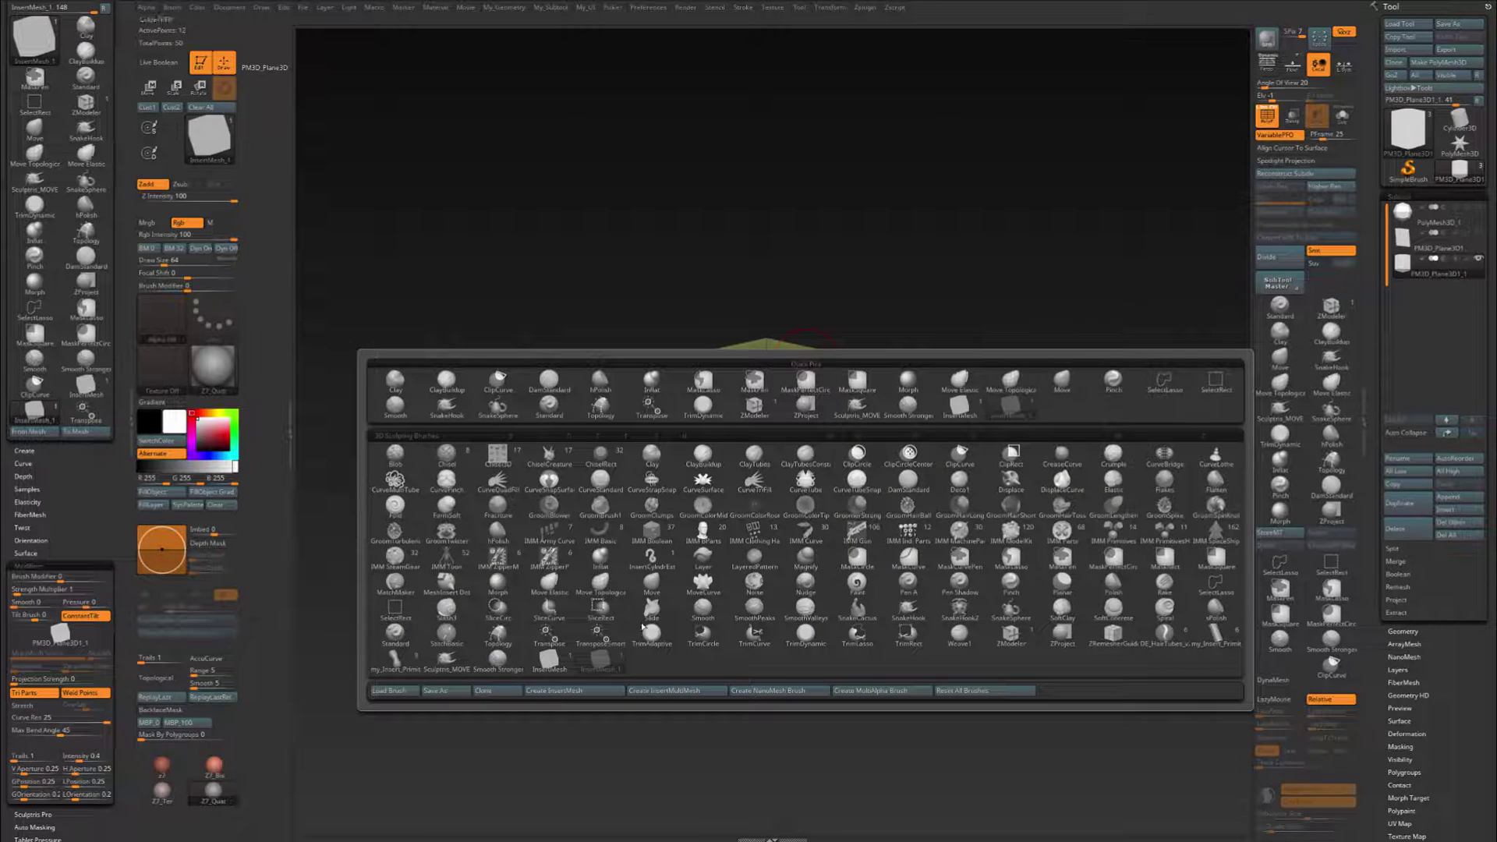
{"action": "left_click", "coordinate": [560, 691]}
{"action": "left_click", "coordinate": [725, 253]}
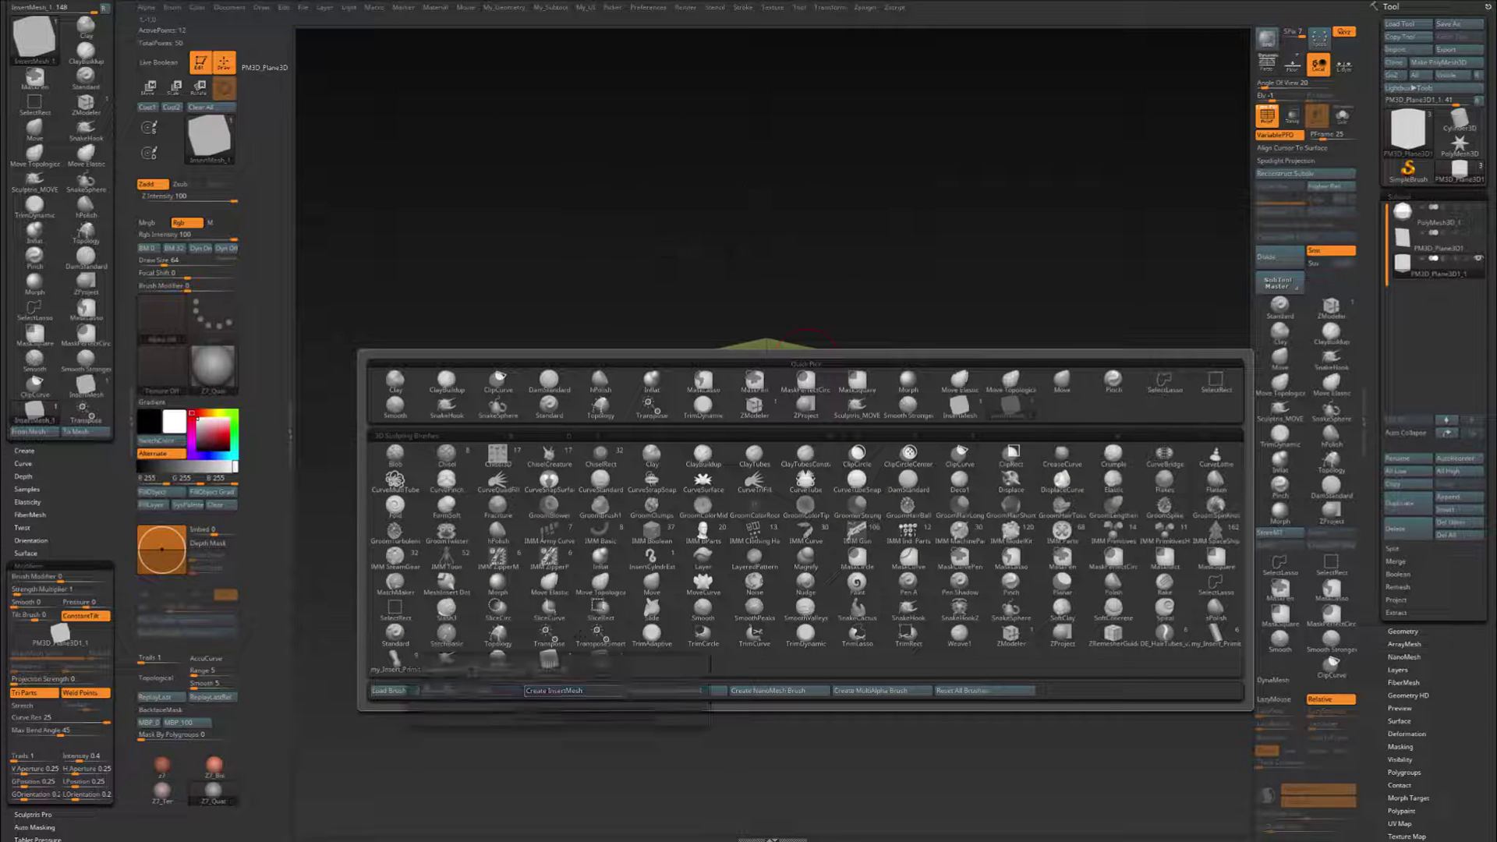
{"action": "left_click", "coordinate": [598, 714]}
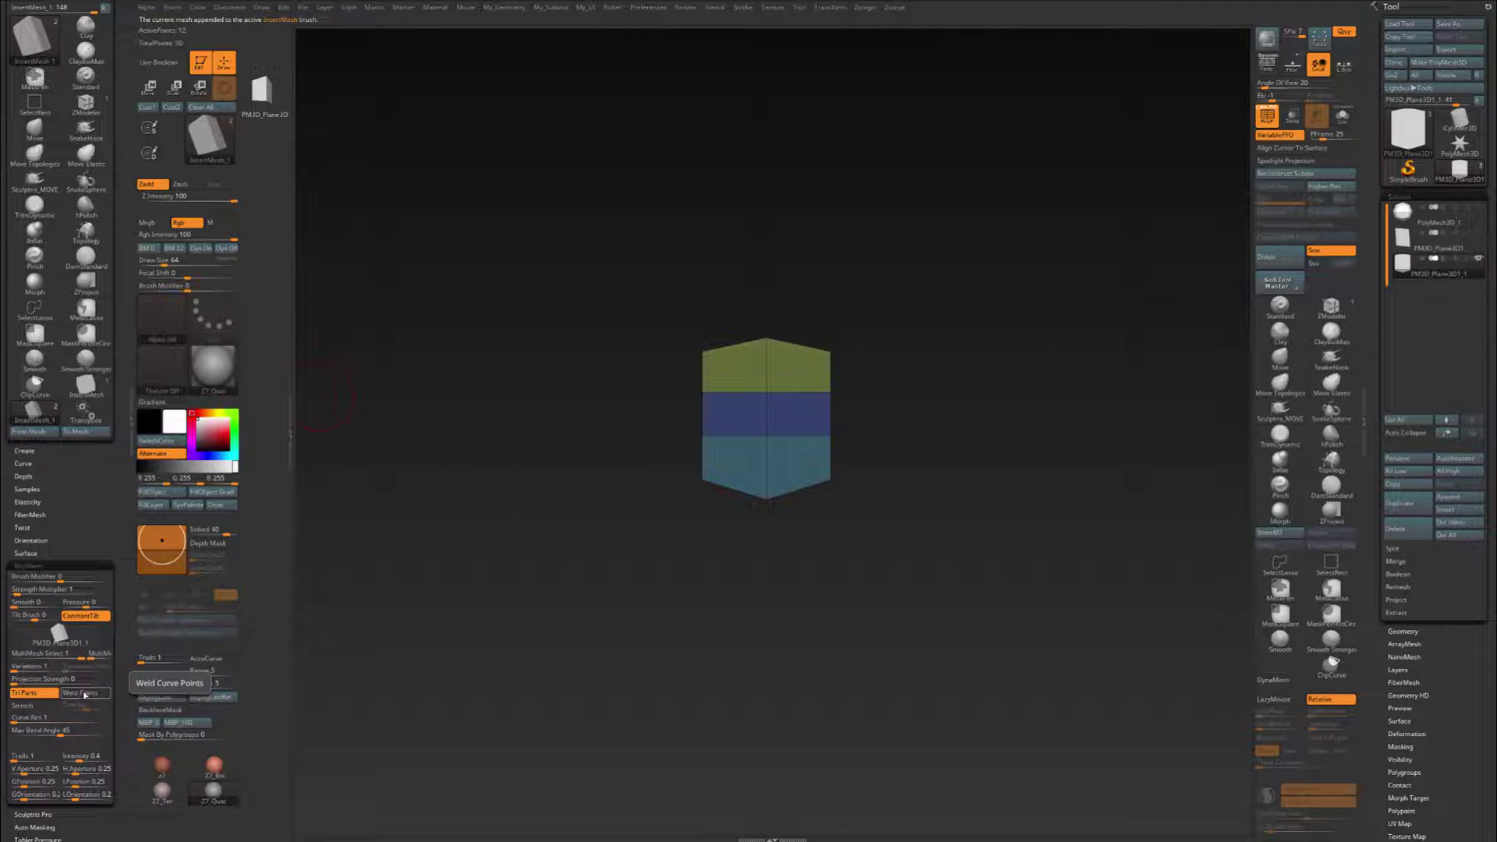
{"action": "left_click", "coordinate": [85, 693]}
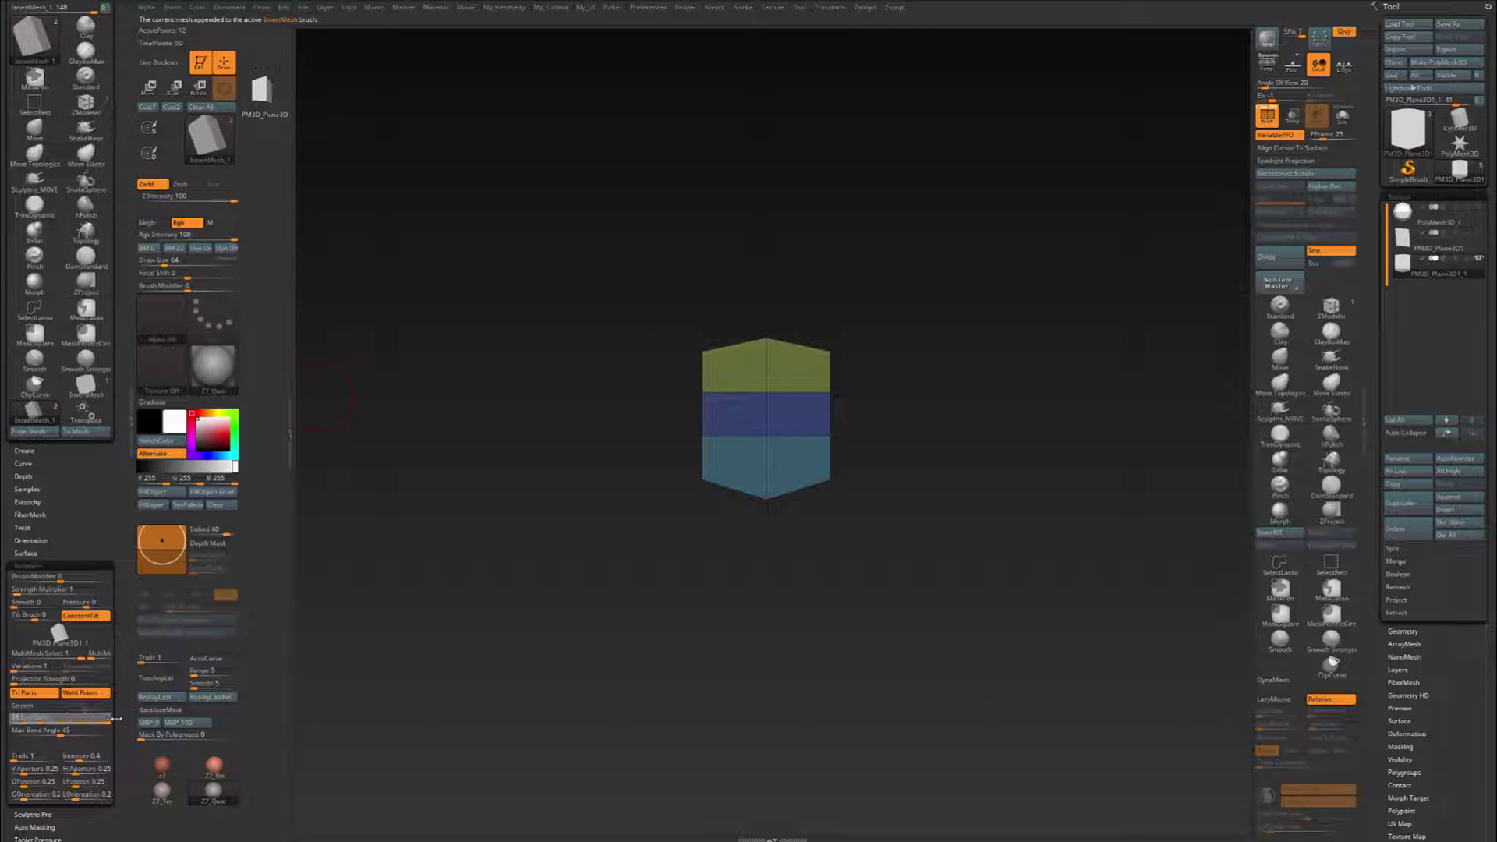
Draw a wavy curve strip with the updated brush, starting from the folded shape's upper right corner.
{"action": "left_click_drag", "start_coordinate": [916, 439], "coordinate": [818, 368]}
{"action": "left_click_drag", "start_coordinate": [1110, 282], "coordinate": [1112, 282]}
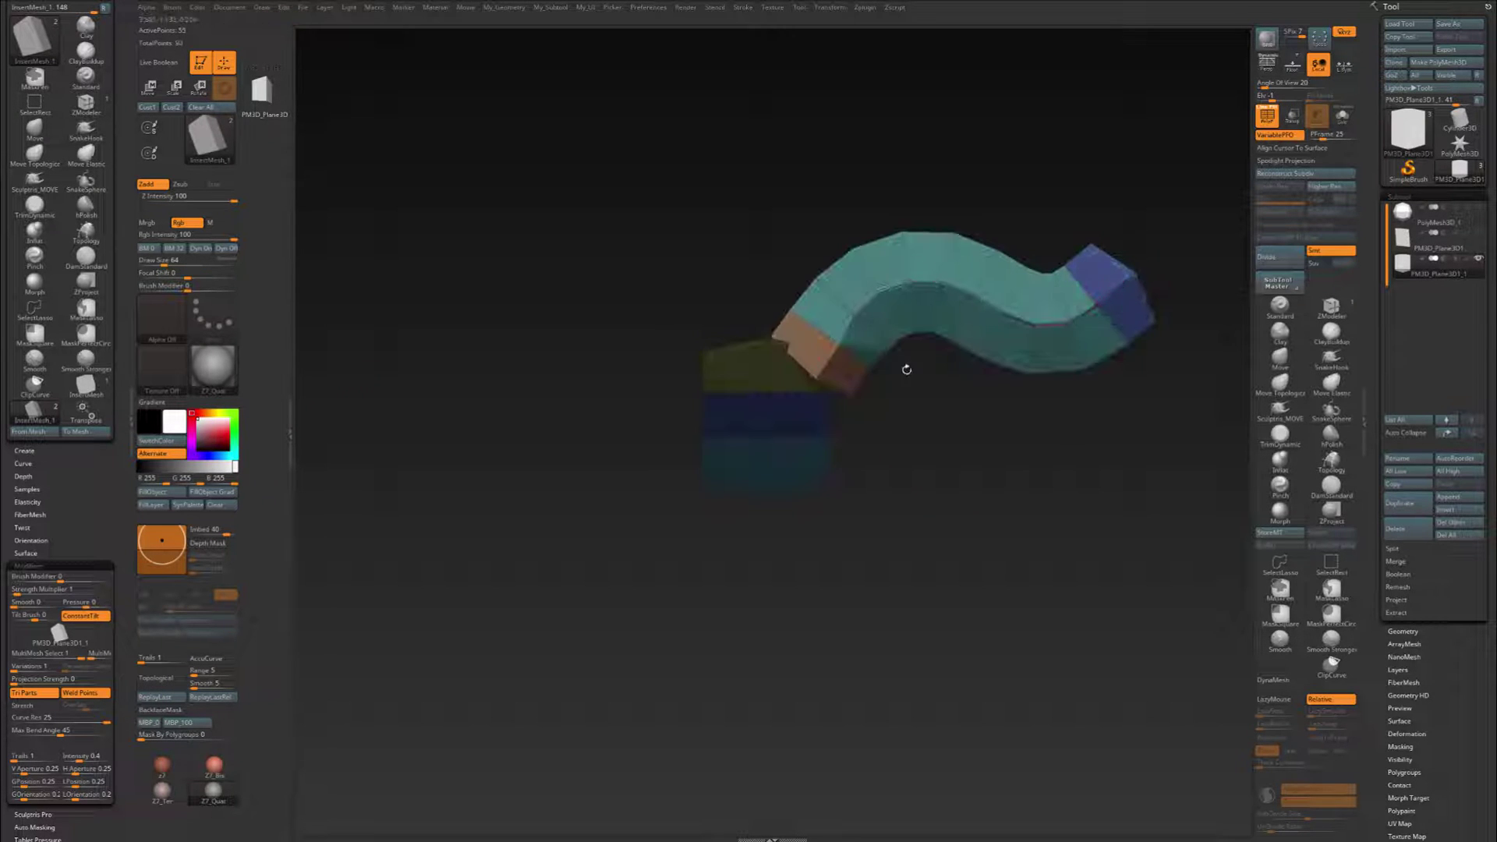
{"action": "mouse_move", "coordinate": [889, 399]}
{"action": "left_mouse_down"}
{"action": "mouse_move", "coordinate": [919, 428]}
{"action": "mouse_move", "coordinate": [895, 421]}
{"action": "mouse_move", "coordinate": [898, 395]}
{"action": "mouse_move", "coordinate": [989, 487]}
{"action": "left_mouse_up"}
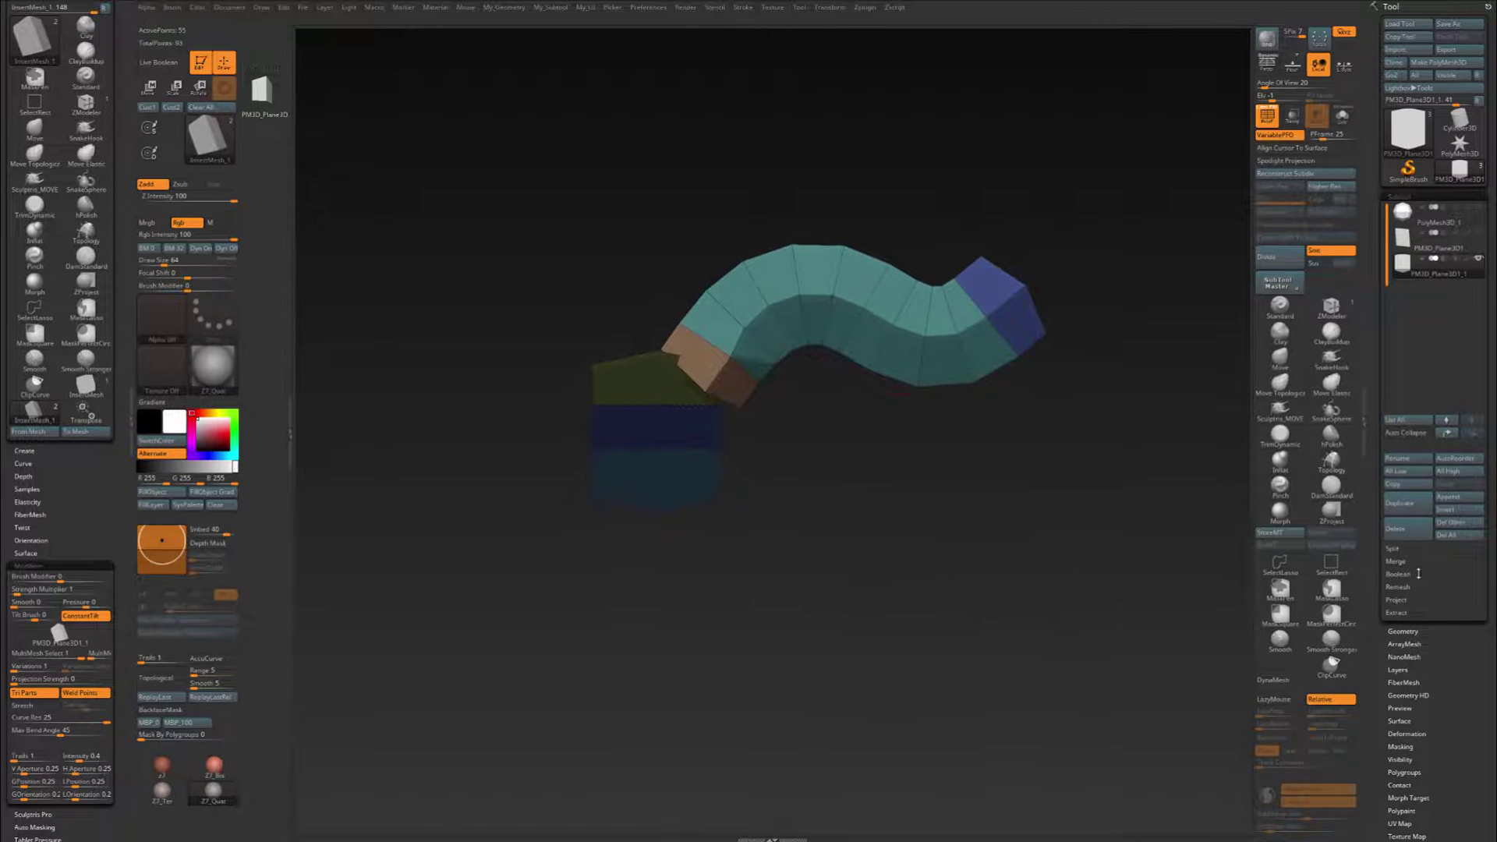
Weld the mesh's identical points and subdivide it to level 5, with the polyframe display turned off.
{"action": "left_click", "coordinate": [1403, 631]}
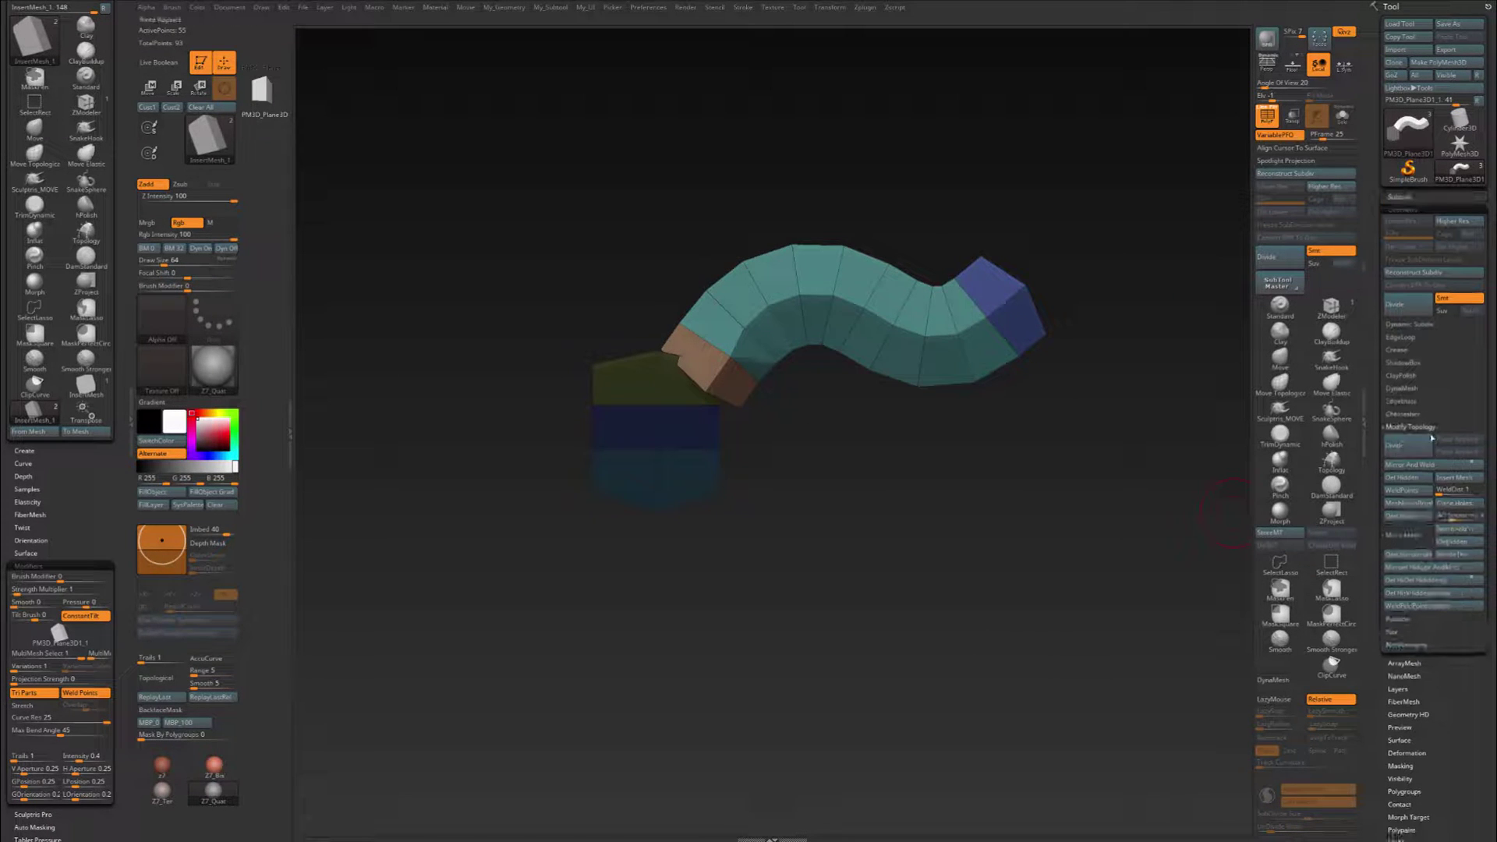
{"action": "left_click", "coordinate": [1410, 491]}
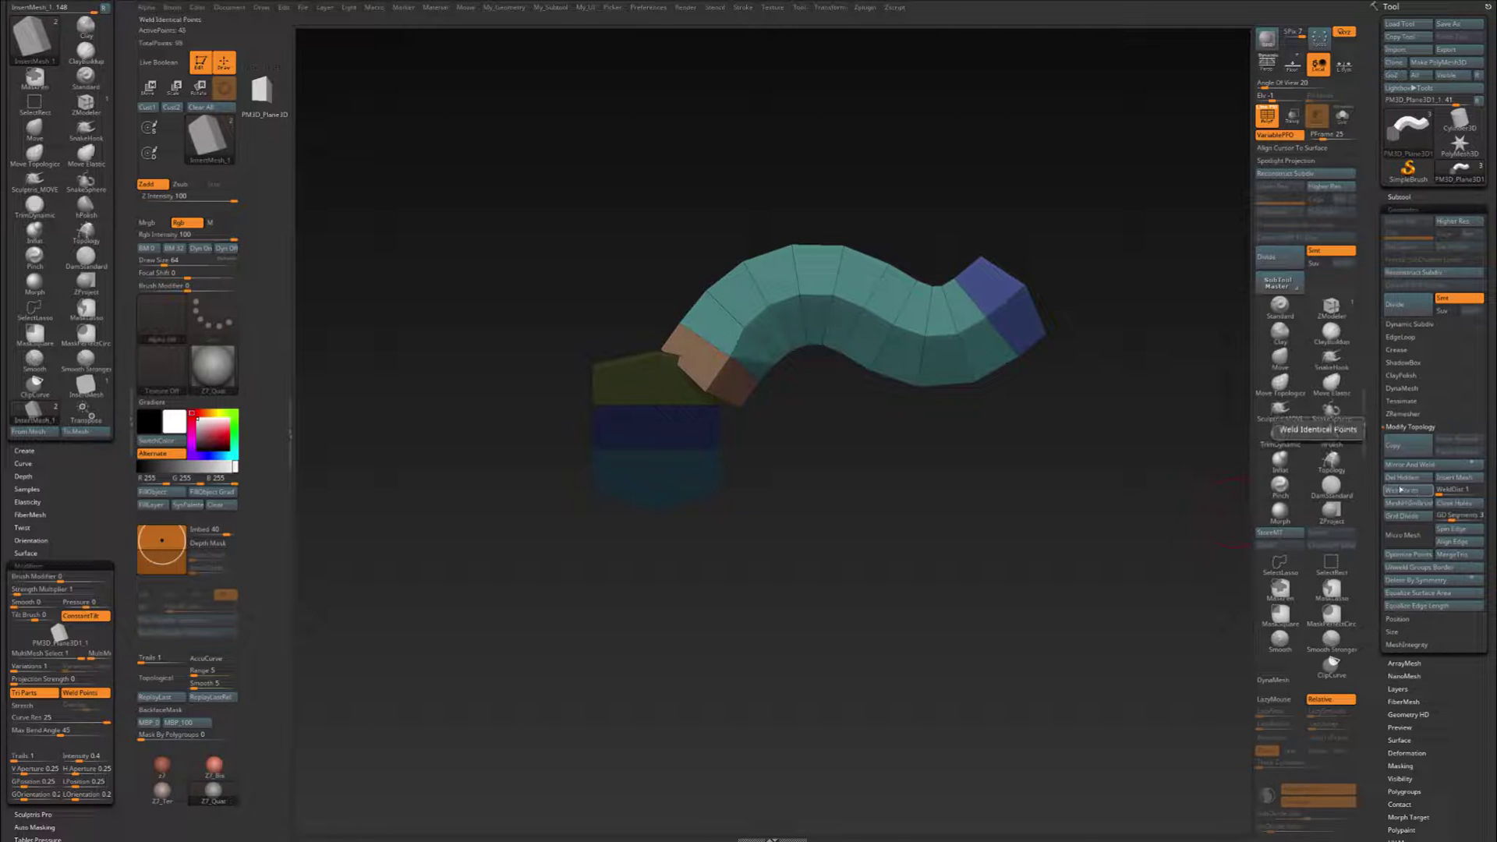
{"action": "key", "text": "ctrl+d"}
{"action": "key", "text": "ctrl+d"}
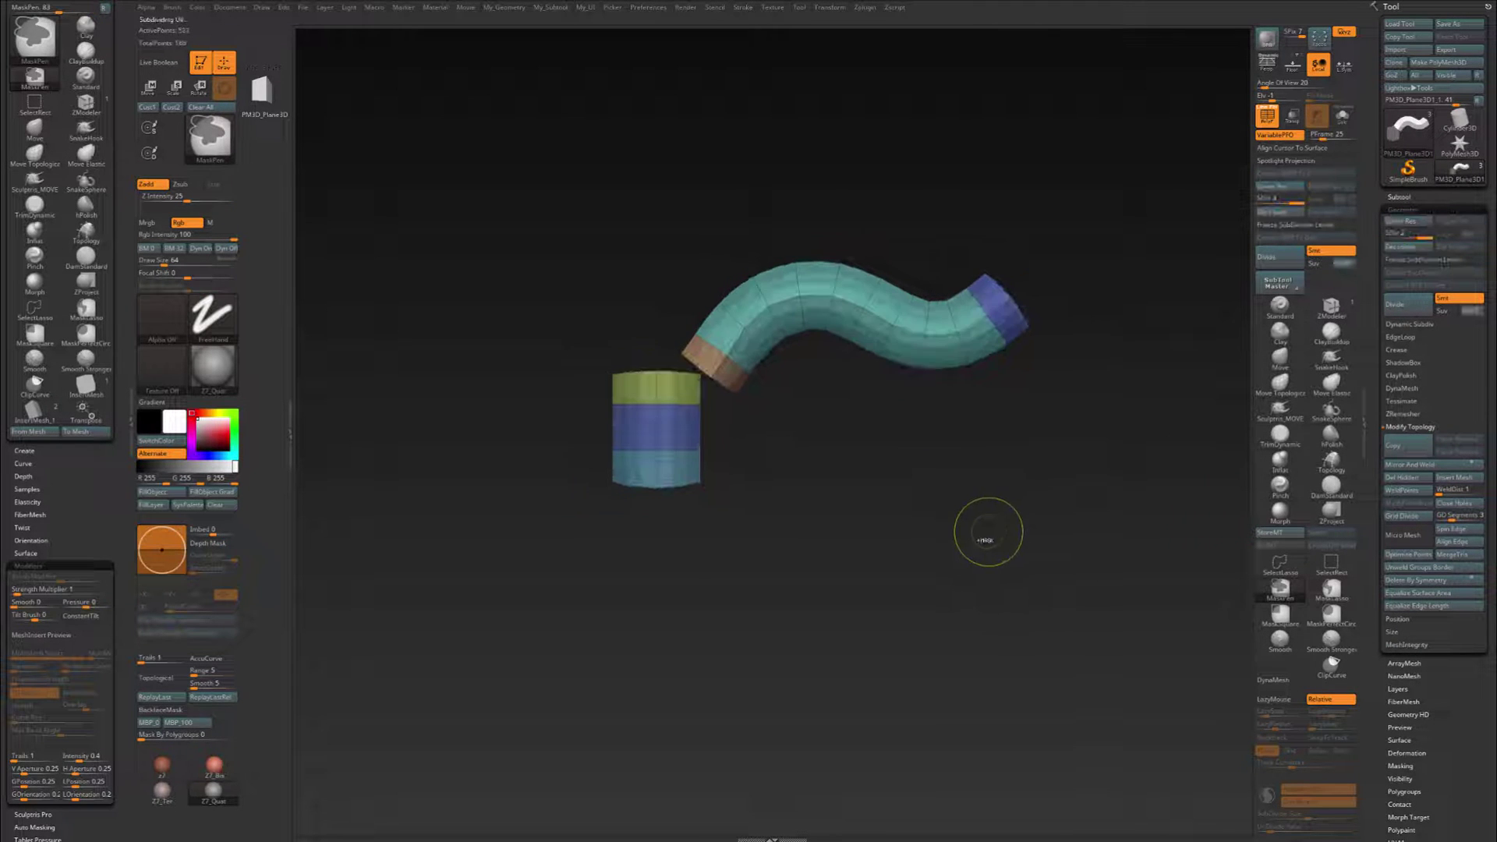
{"action": "key", "text": "shift+f"}
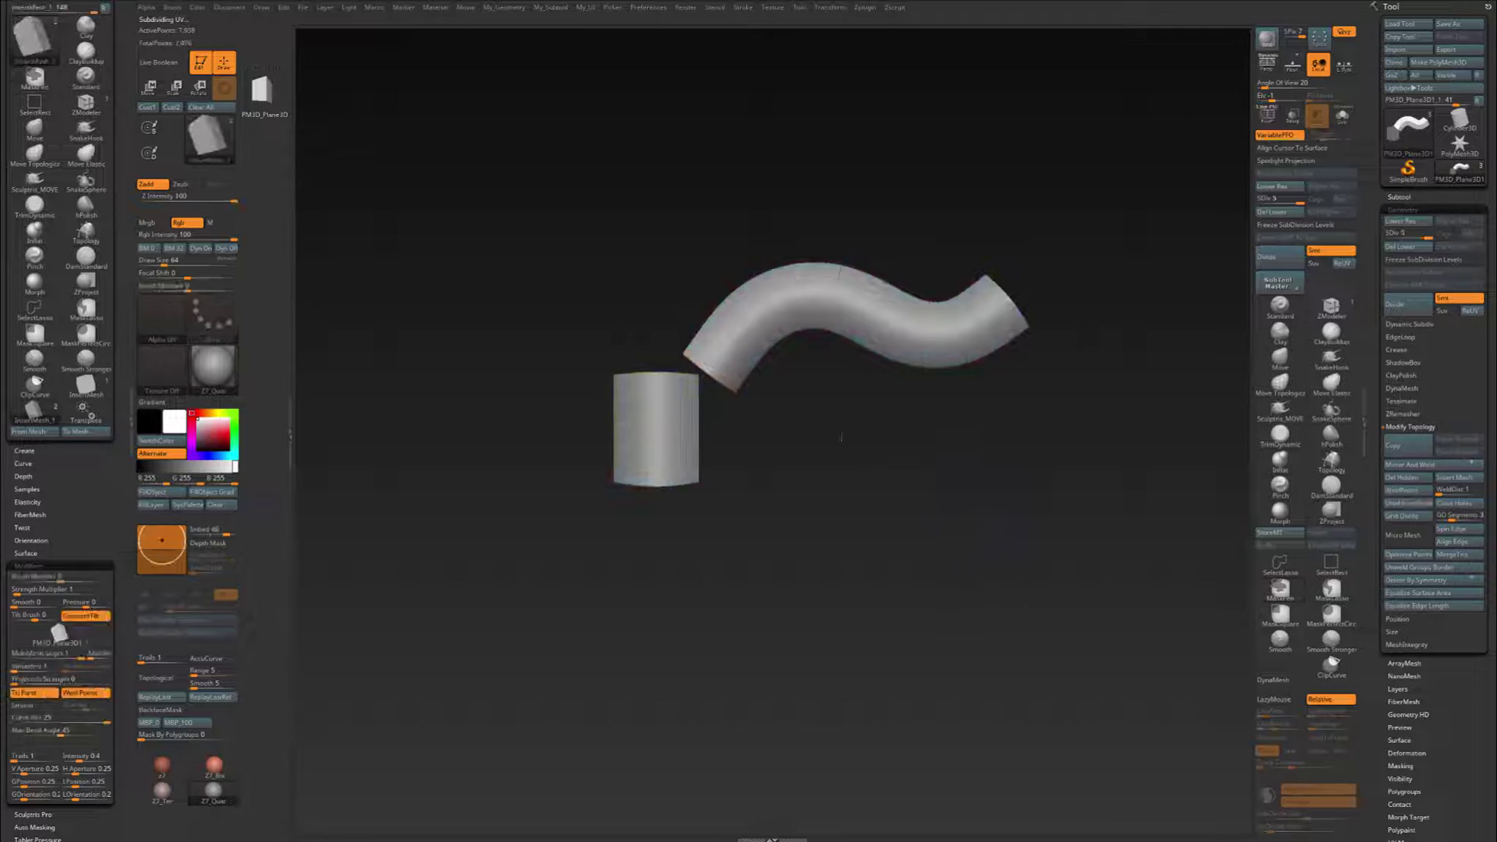
{"action": "mouse_move", "coordinate": [845, 438]}
{"action": "left_mouse_down"}
{"action": "mouse_move", "coordinate": [889, 449]}
{"action": "mouse_move", "coordinate": [932, 414]}
{"action": "mouse_move", "coordinate": [882, 437]}
{"action": "mouse_move", "coordinate": [815, 421]}
{"action": "mouse_move", "coordinate": [838, 393]}
{"action": "mouse_move", "coordinate": [916, 415]}
{"action": "mouse_move", "coordinate": [823, 431]}
{"action": "left_mouse_up"}
{"action": "mouse_move", "coordinate": [821, 395]}
{"action": "left_mouse_down"}
{"action": "mouse_move", "coordinate": [862, 428]}
{"action": "mouse_move", "coordinate": [828, 410]}
{"action": "mouse_move", "coordinate": [756, 413]}
{"action": "left_mouse_up"}
{"action": "mouse_move", "coordinate": [820, 416]}
{"action": "left_mouse_down"}
{"action": "mouse_move", "coordinate": [902, 431]}
{"action": "mouse_move", "coordinate": [833, 420]}
{"action": "left_mouse_up"}
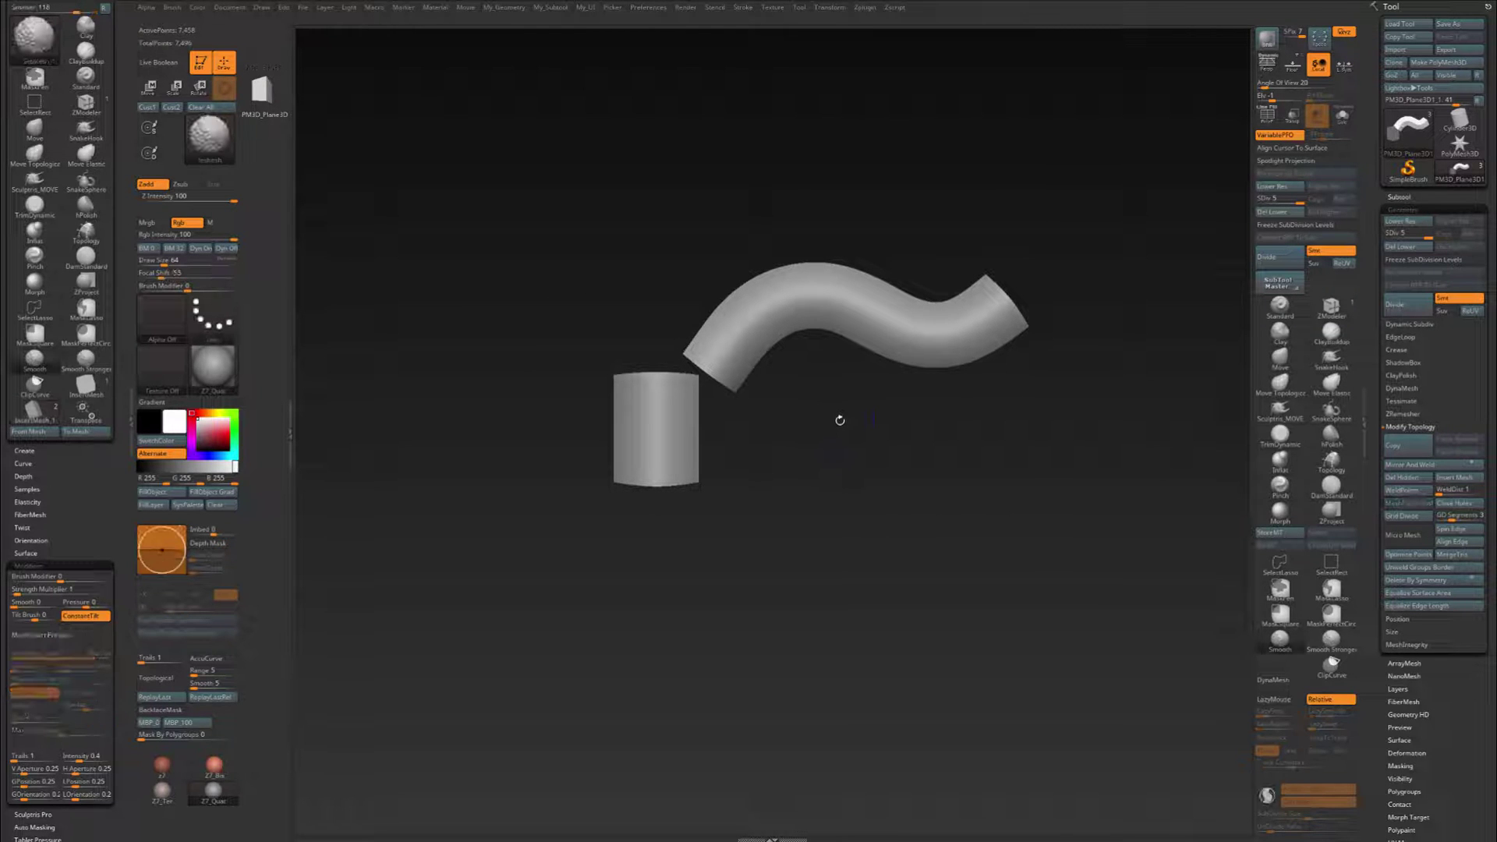
Return the mesh to subdivision level 1, show the polyframe, and set the Draw Size to 104.
{"action": "key", "text": "b"}
{"action": "key", "text": "i"}
{"action": "key", "text": "m"}
{"action": "key", "text": "shift+d"}
{"action": "key", "text": "f"}
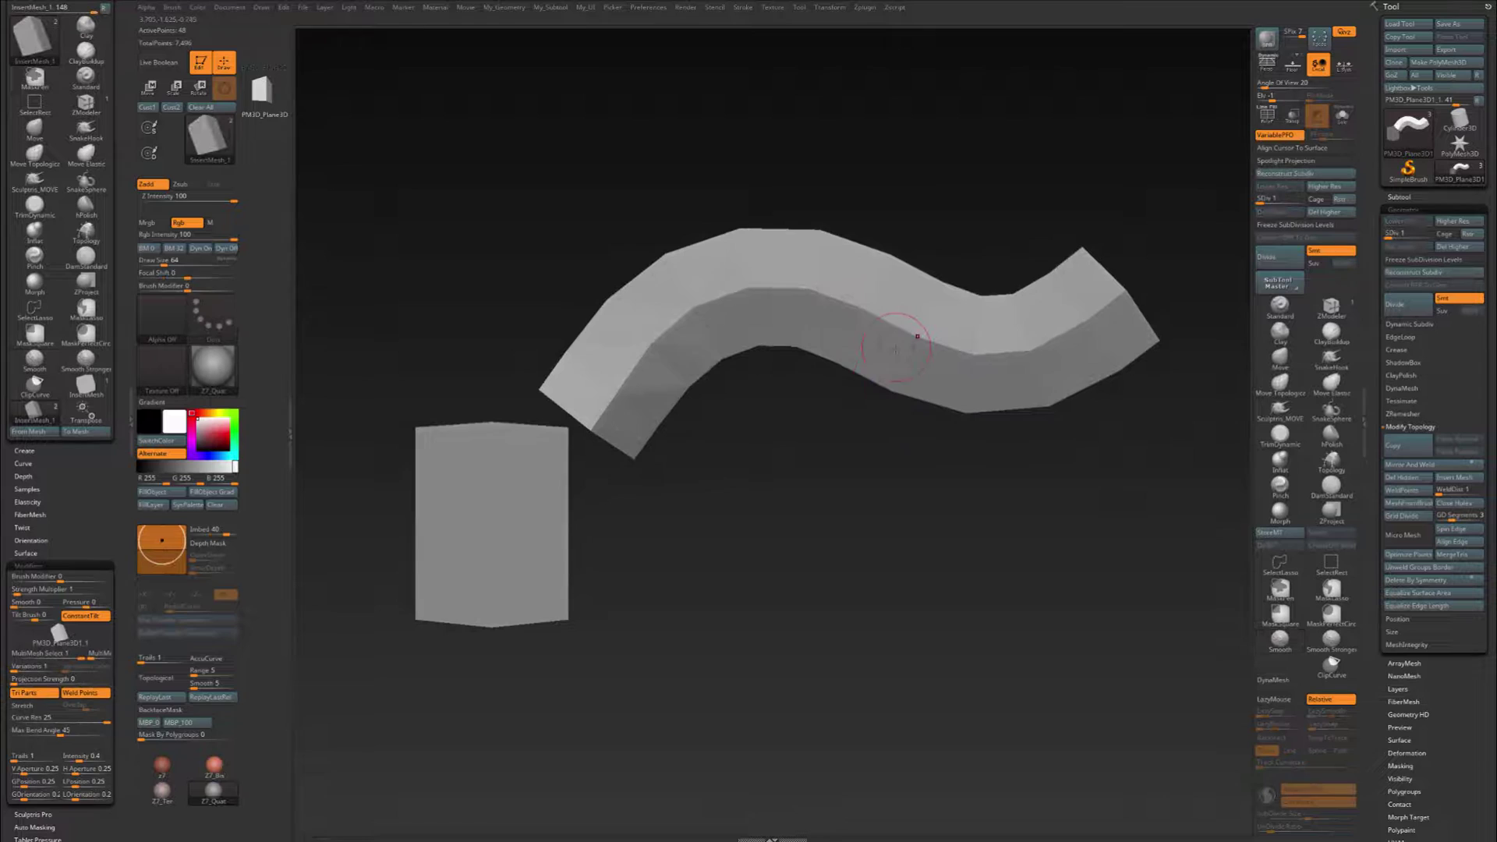
{"action": "key", "text": "shift+f"}
{"action": "key", "text": "space"}
{"action": "left_click_drag", "start_coordinate": [882, 372], "coordinate": [890, 372]}
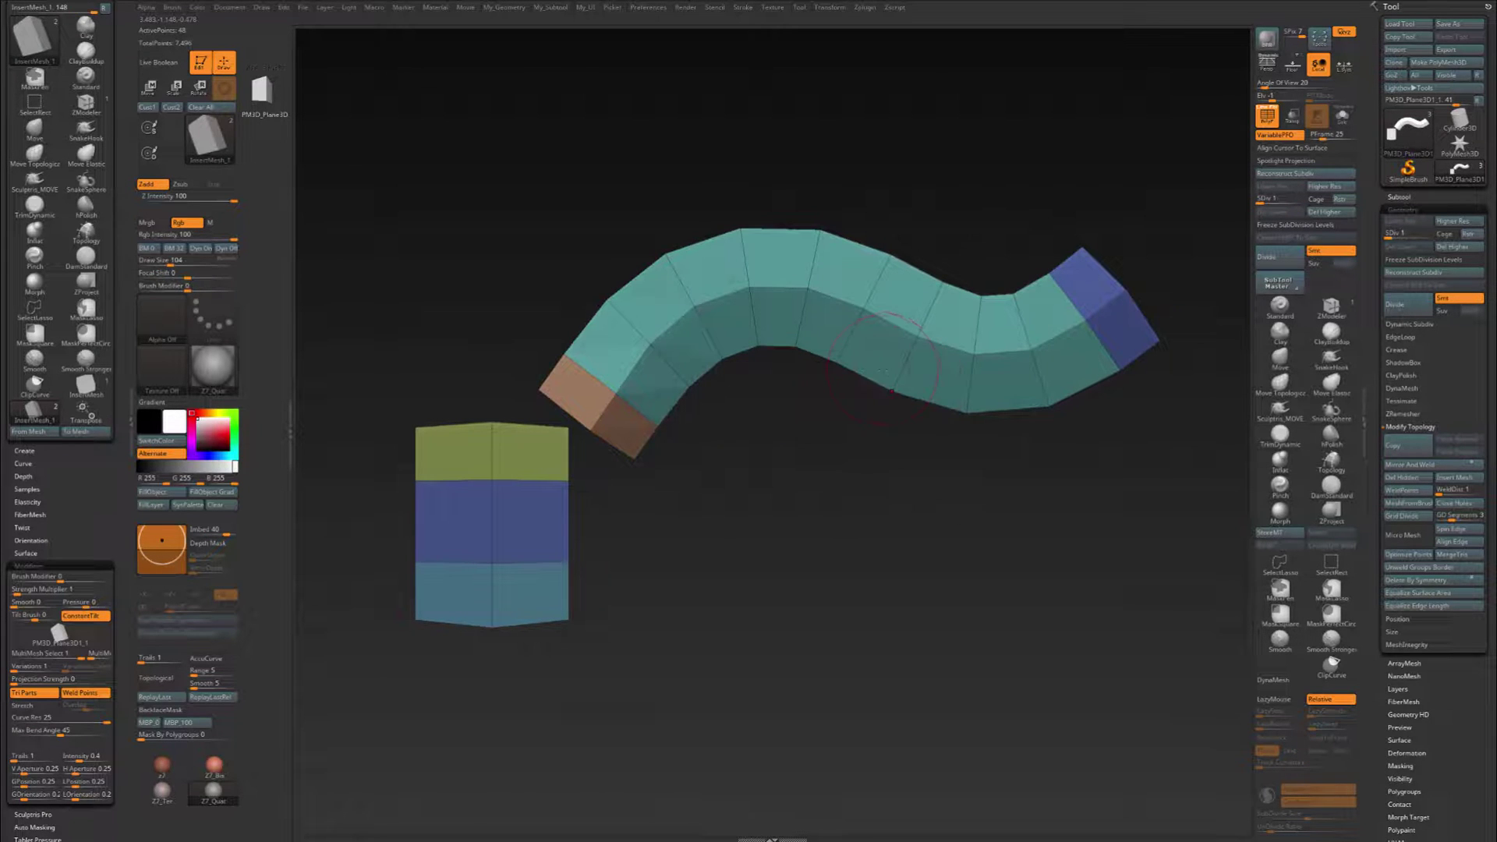
Reshape the wavy strip with the Move brush, nudging its upper edge and narrowing its blue end section.
{"action": "key", "text": "b"}
{"action": "key", "text": "m"}
{"action": "key", "text": "v"}
{"action": "mouse_move", "coordinate": [796, 231]}
{"action": "left_mouse_down"}
{"action": "mouse_move", "coordinate": [801, 217]}
{"action": "mouse_move", "coordinate": [869, 241]}
{"action": "left_mouse_up"}
{"action": "left_click_drag", "start_coordinate": [916, 281], "coordinate": [924, 271]}
{"action": "left_click_drag", "start_coordinate": [955, 296], "coordinate": [1064, 272]}
{"action": "left_click_drag", "start_coordinate": [1129, 343], "coordinate": [1118, 335]}
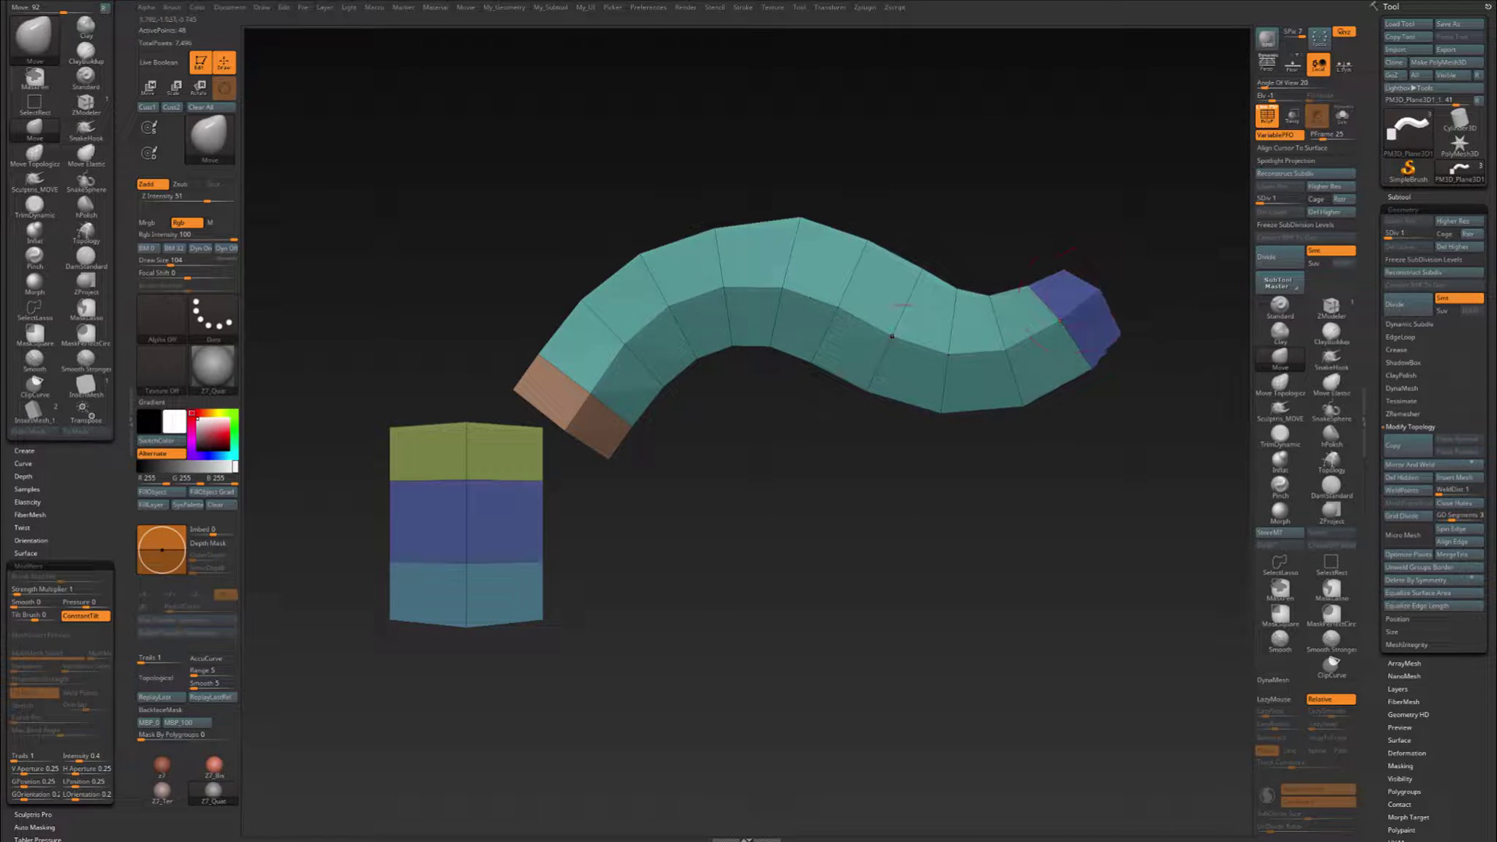
{"action": "left_click_drag", "start_coordinate": [844, 398], "coordinate": [786, 405], "text": "alt"}
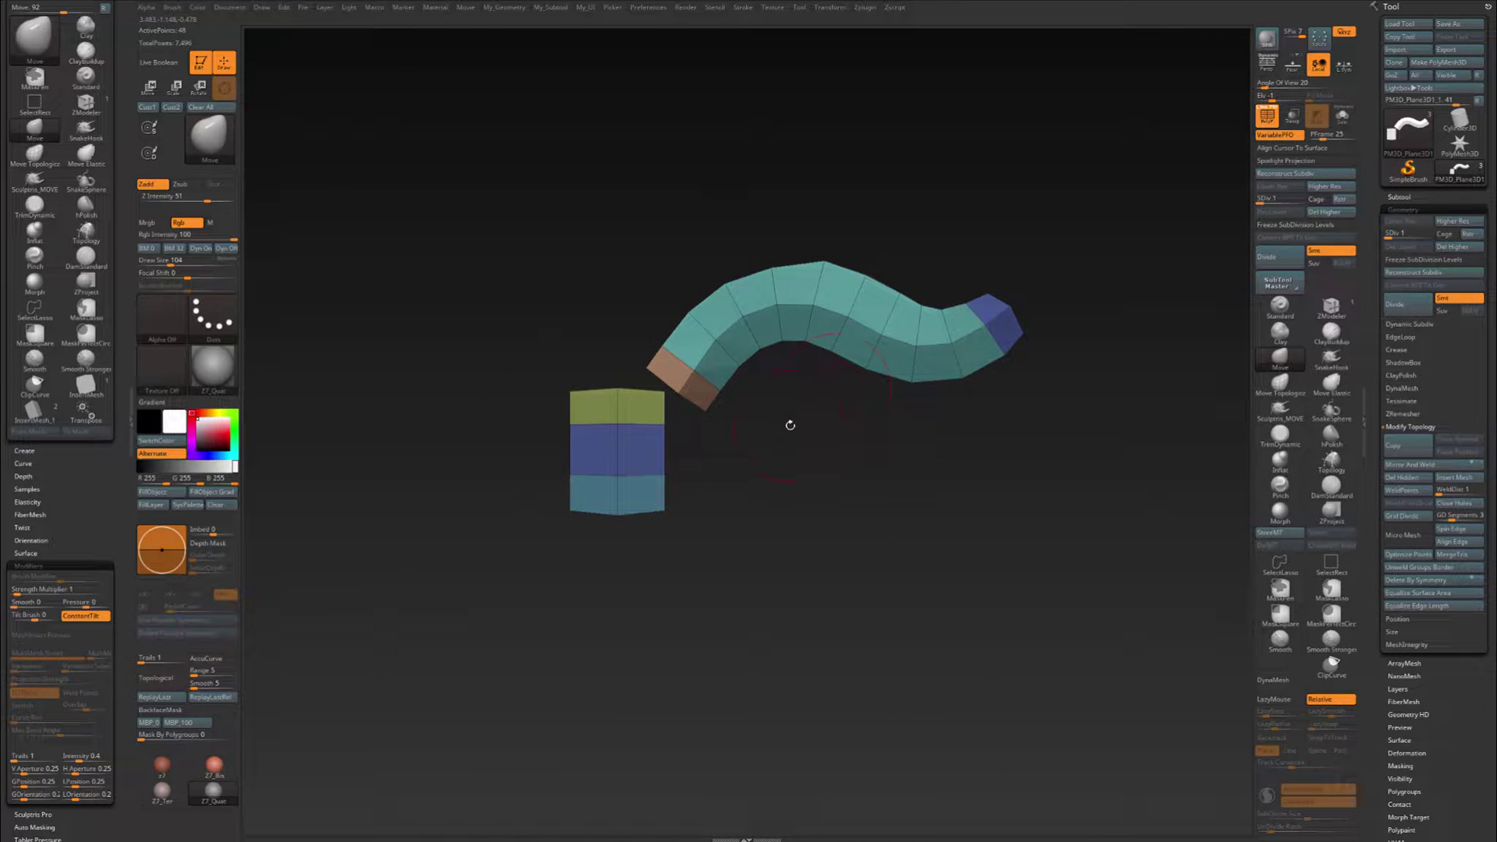
Reselect the InsertMesh brush and delete the mesh's higher subdivision levels.
{"action": "key", "text": "b"}
{"action": "left_click", "coordinate": [993, 480]}
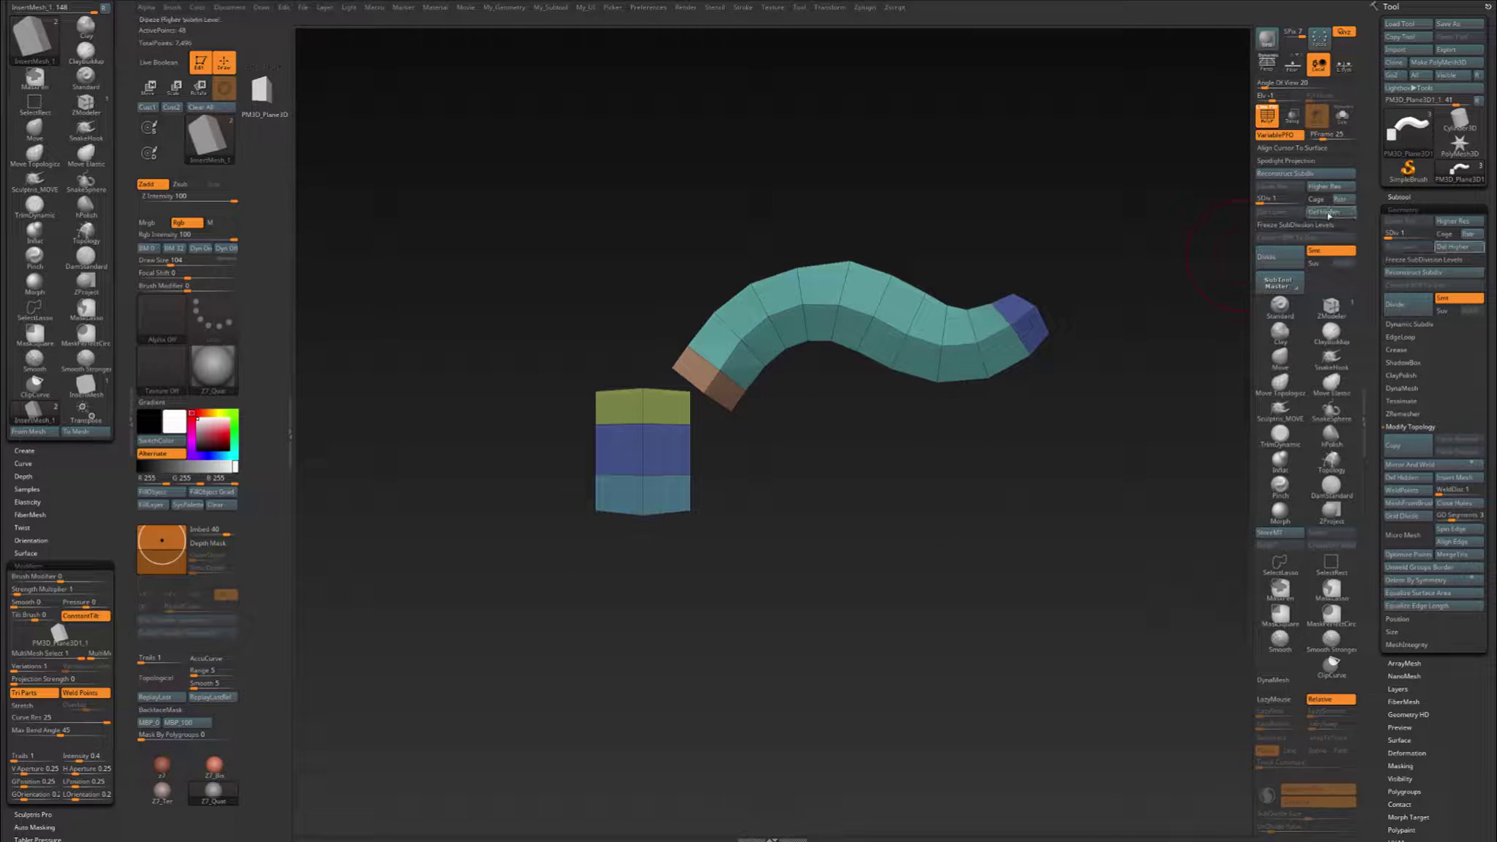
{"action": "left_click", "coordinate": [1328, 215]}
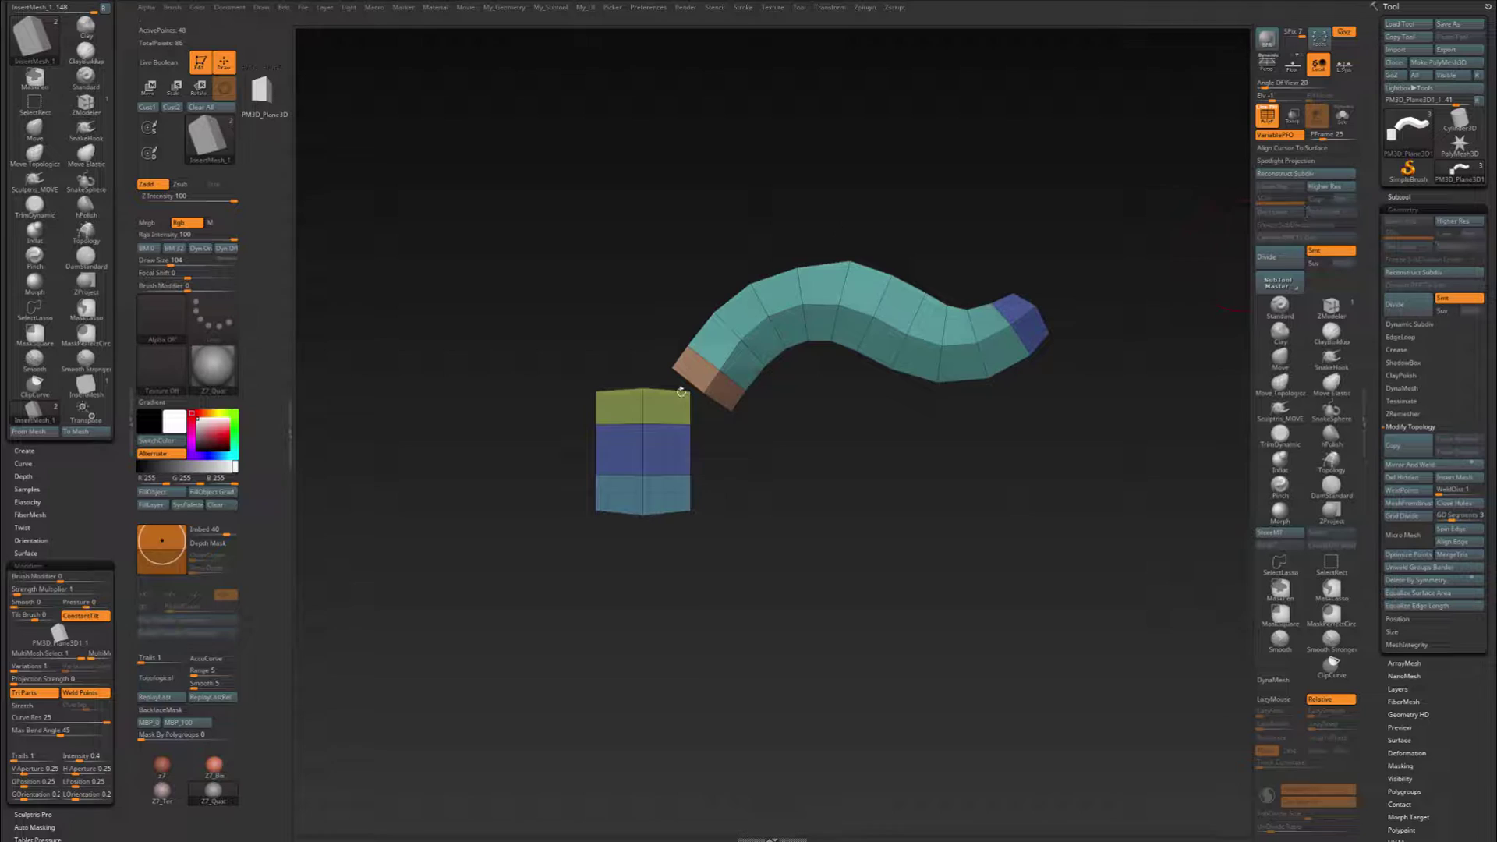
Turn on the Size curve modifier for the InsertMesh brush and open its Curve Falloff graph.
{"action": "left_click", "coordinate": [742, 10]}
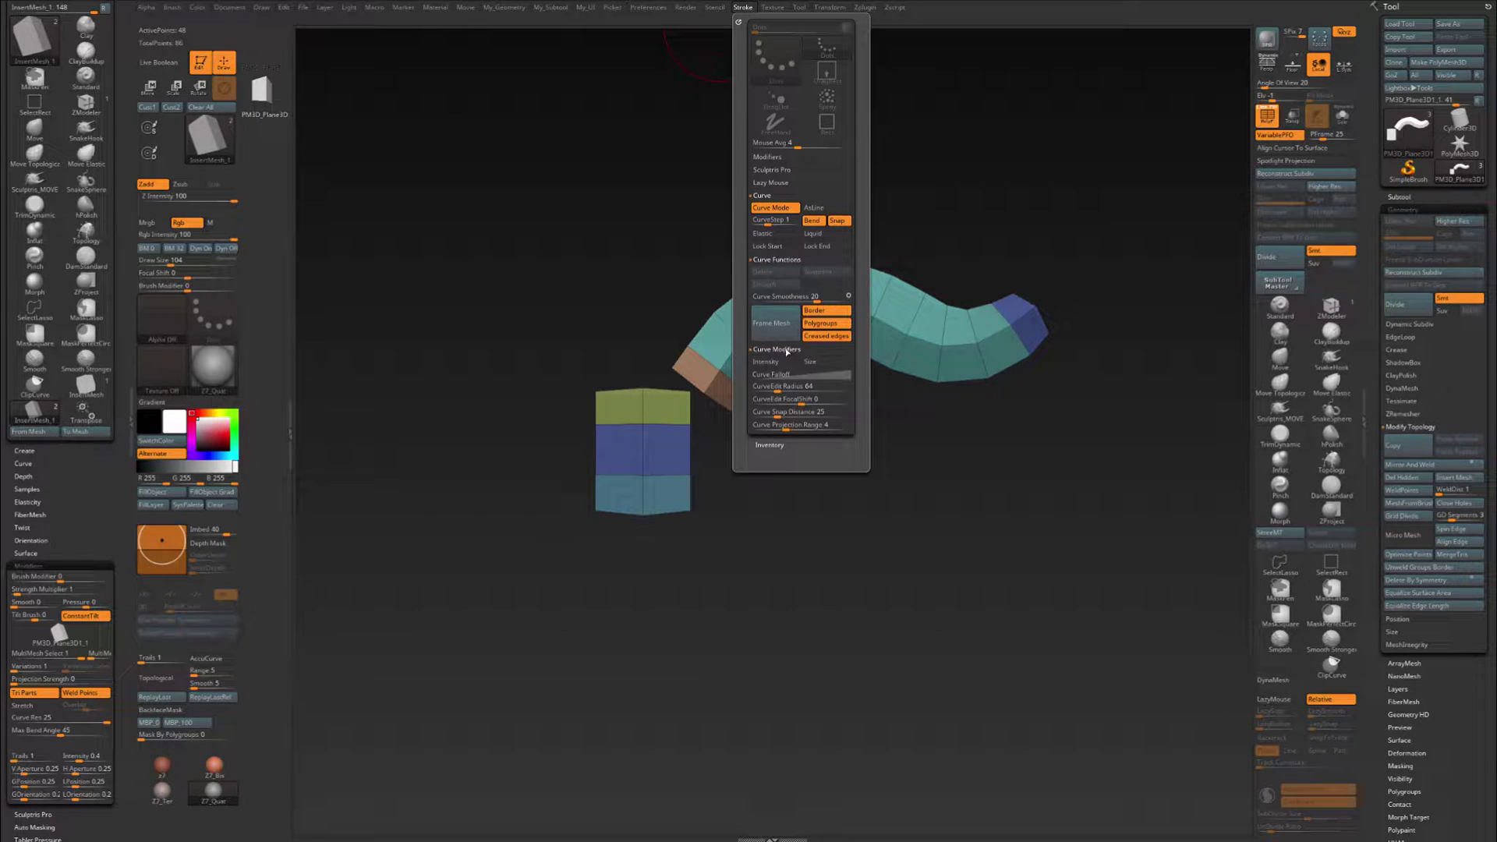
{"action": "left_click", "coordinate": [811, 361]}
{"action": "left_click", "coordinate": [792, 375]}
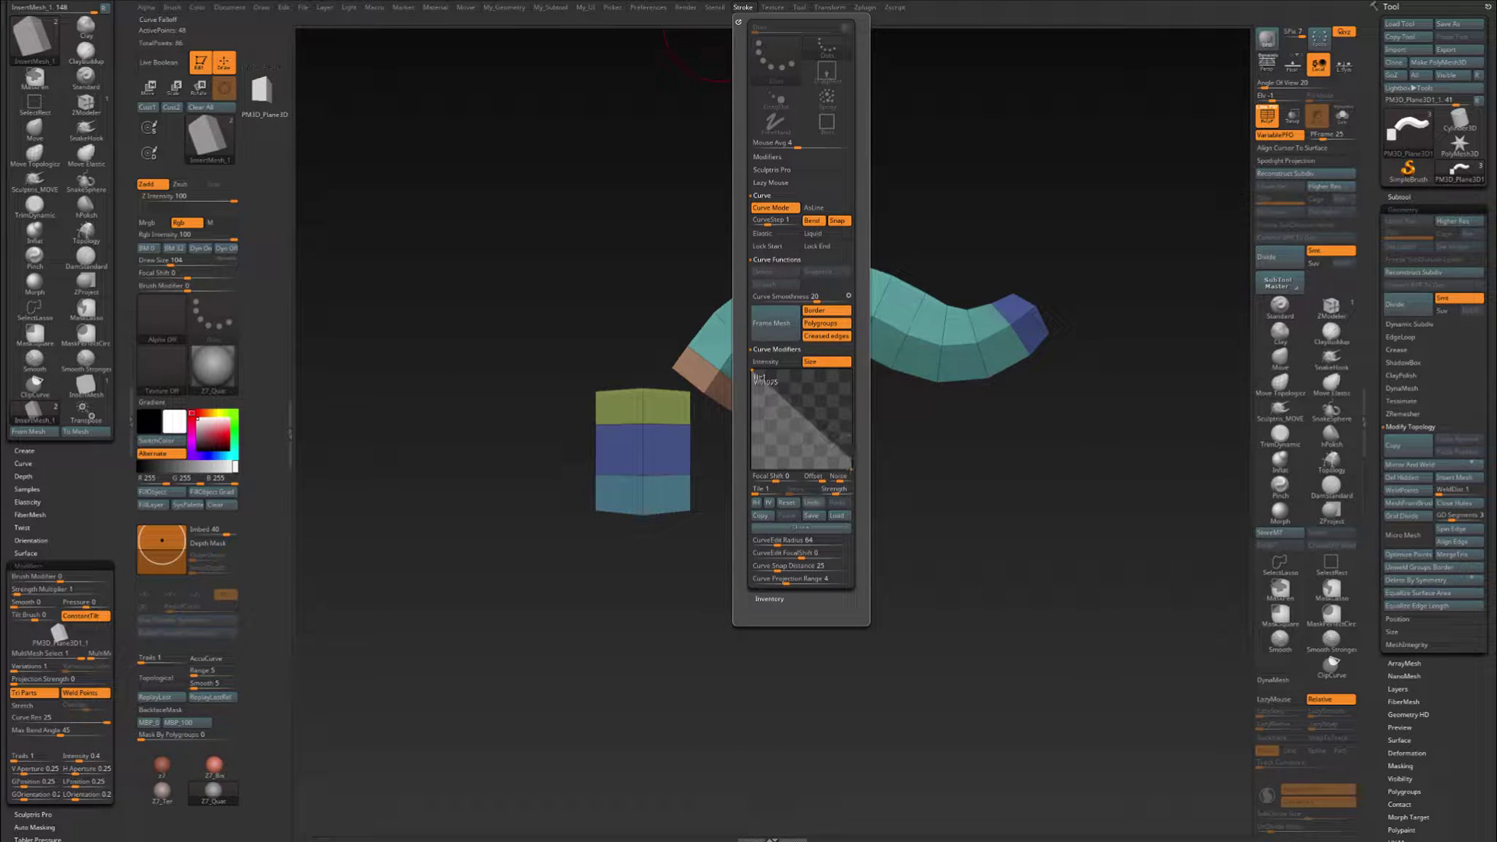
{"action": "left_click_drag", "start_coordinate": [772, 477], "coordinate": [761, 476]}
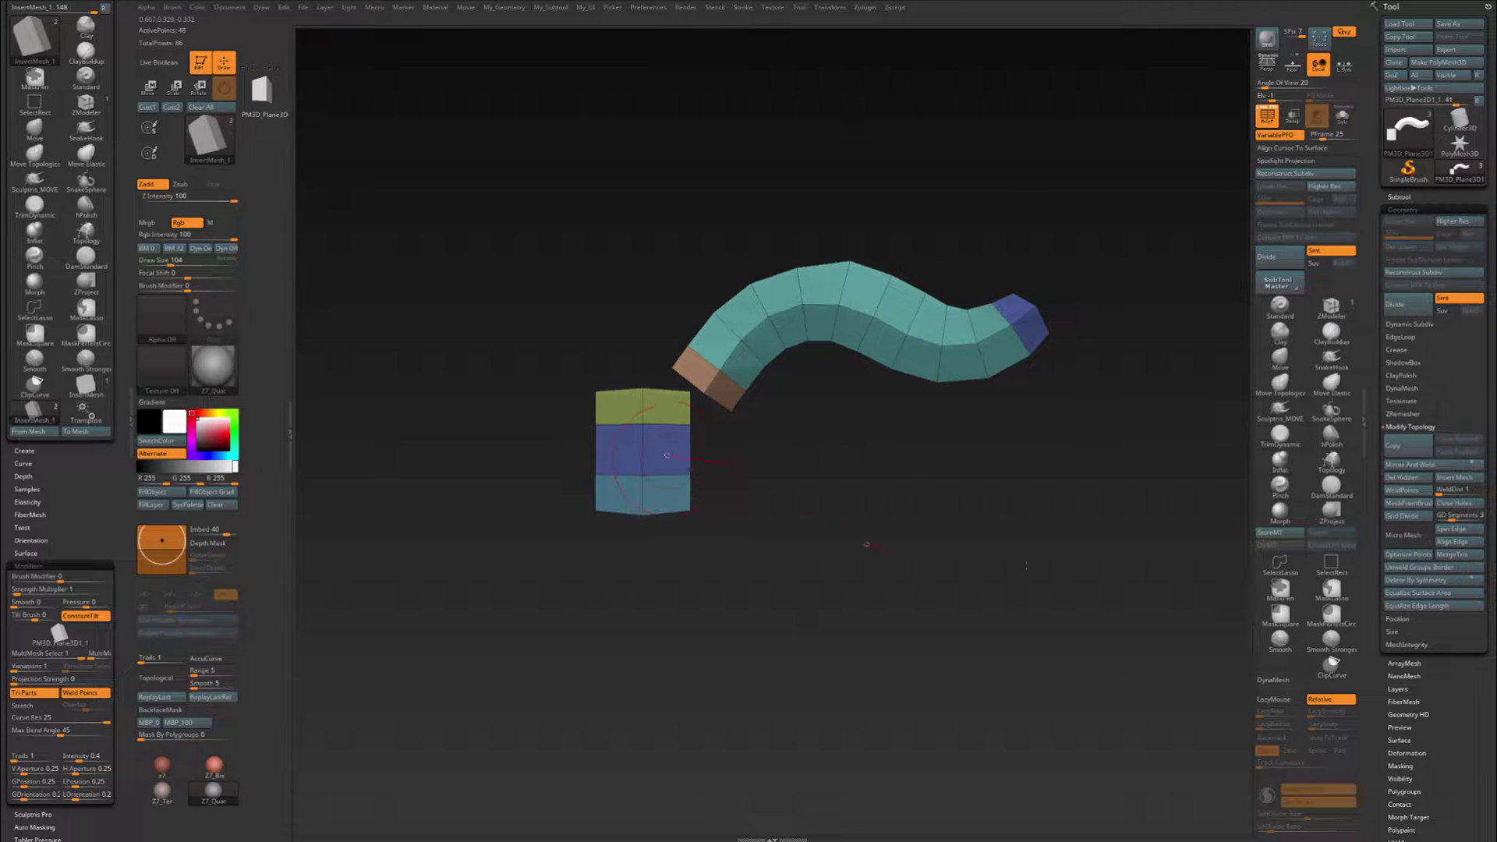
Draw a tapered strip from the folded shape that dips and curves back up at its tip, and weld its identical points.
{"action": "left_click_drag", "start_coordinate": [667, 455], "coordinate": [1113, 468]}
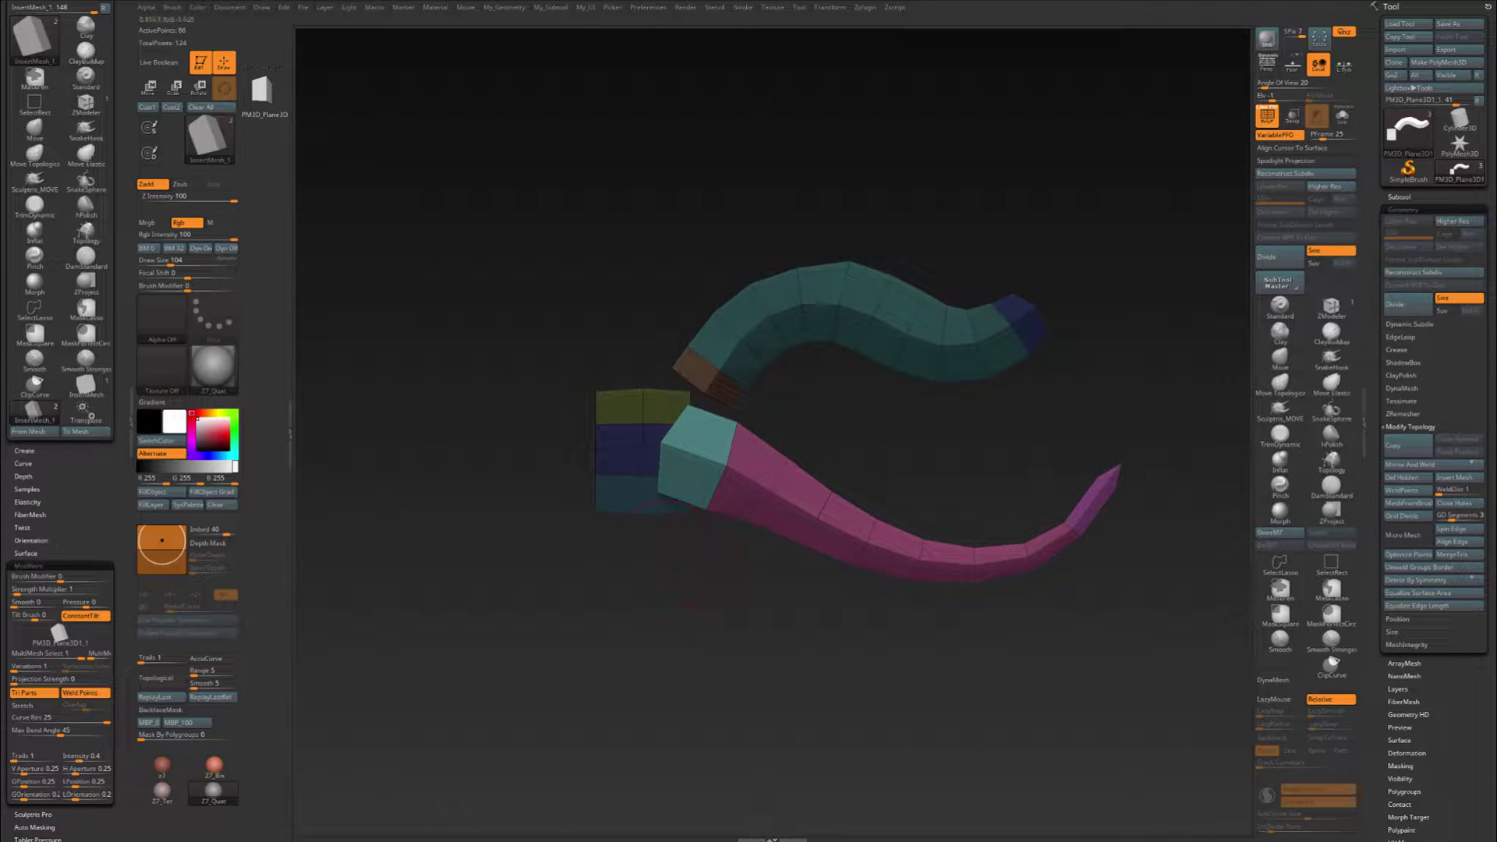
{"action": "left_click", "coordinate": [1420, 492]}
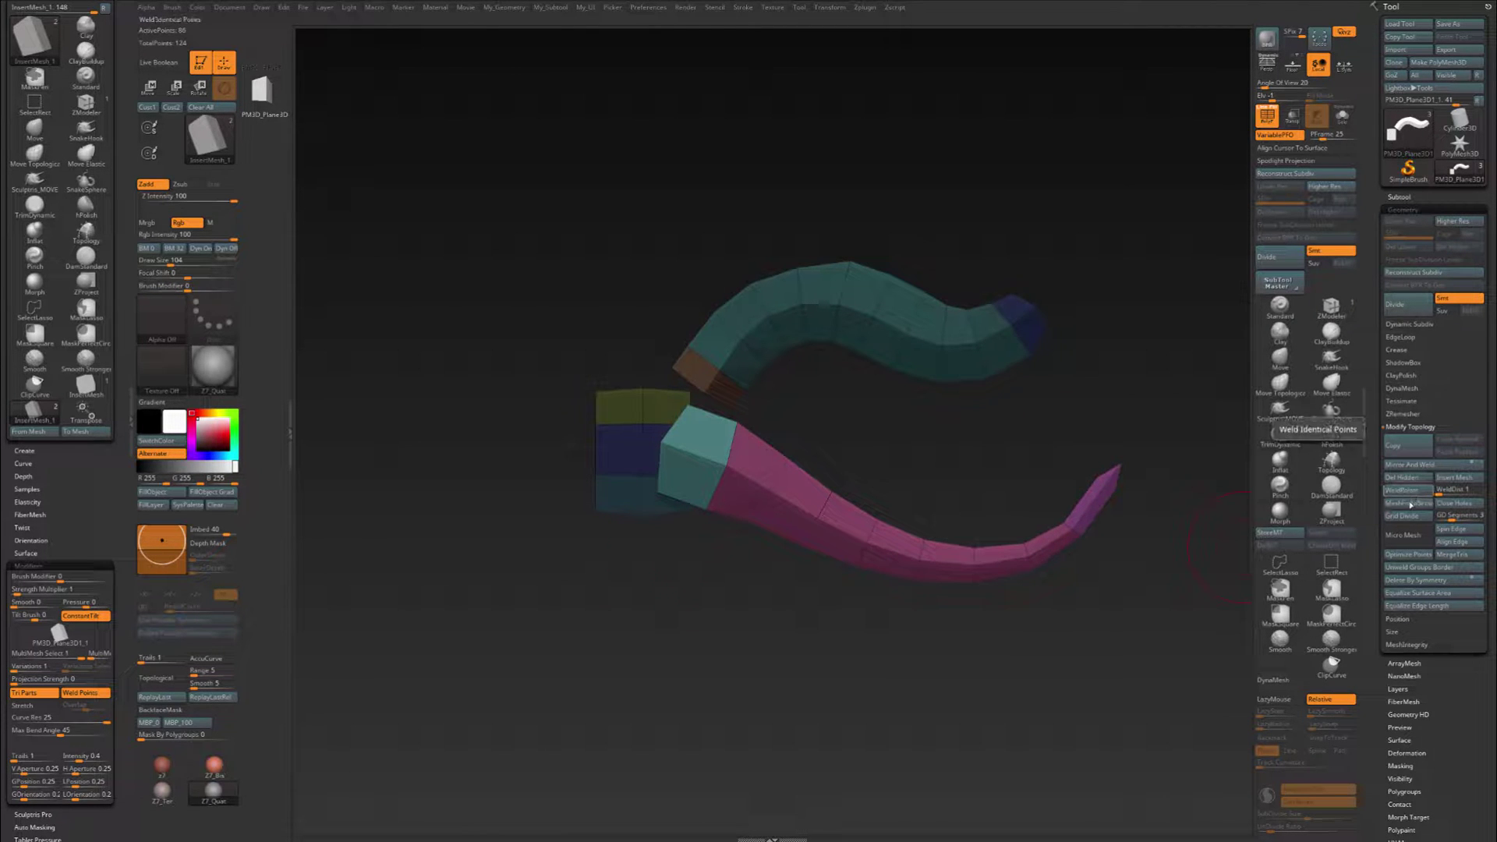
{"action": "left_click", "coordinate": [1410, 494]}
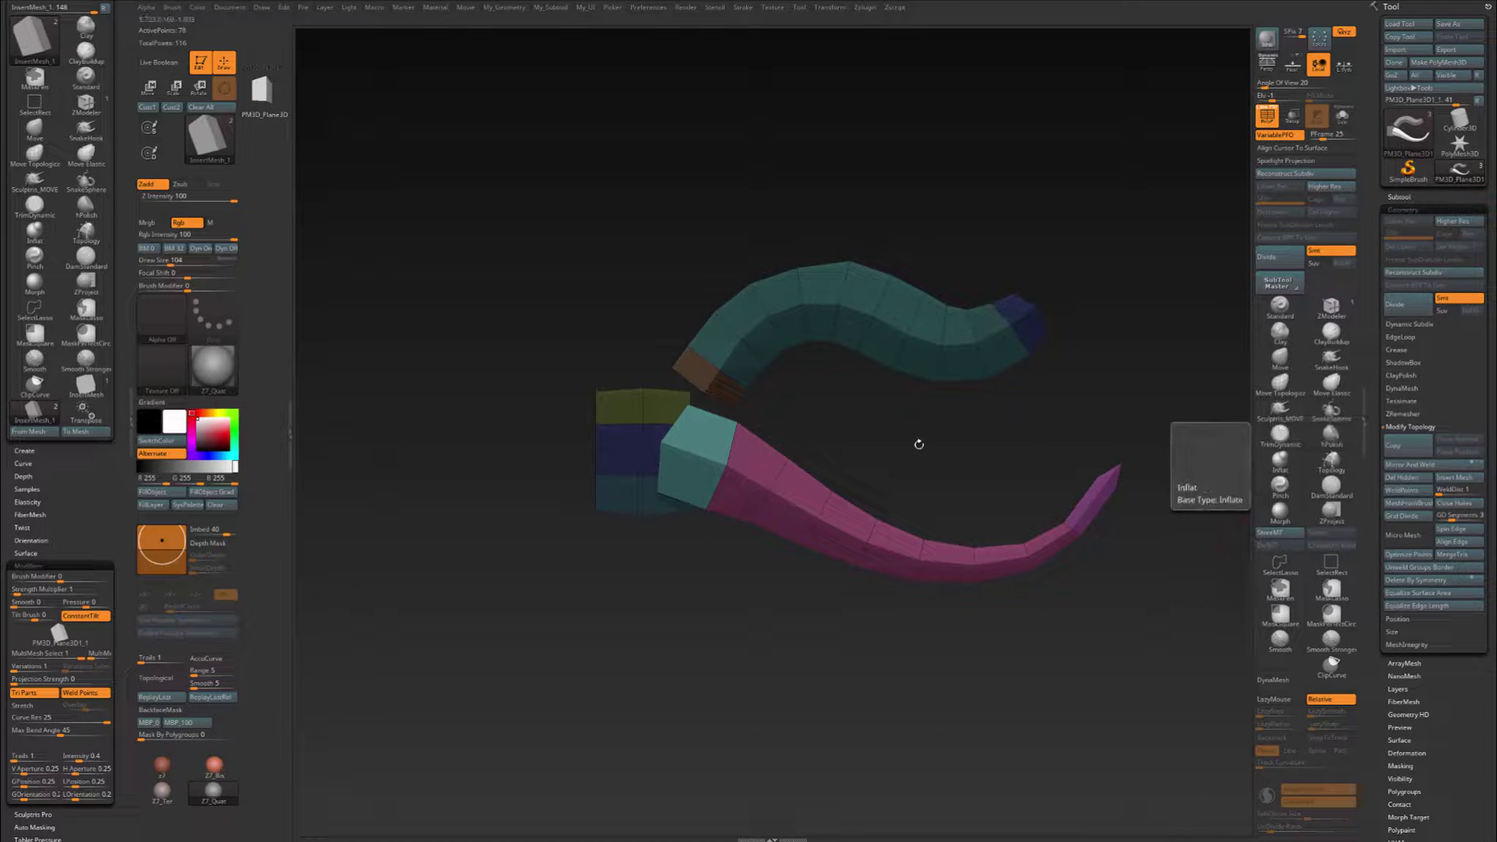
Clear the mask, hide the polyframe, and subdivide the mesh to level 4.
{"action": "left_click", "coordinate": [876, 411], "text": "ctrl"}
{"action": "key", "text": "shift+f"}
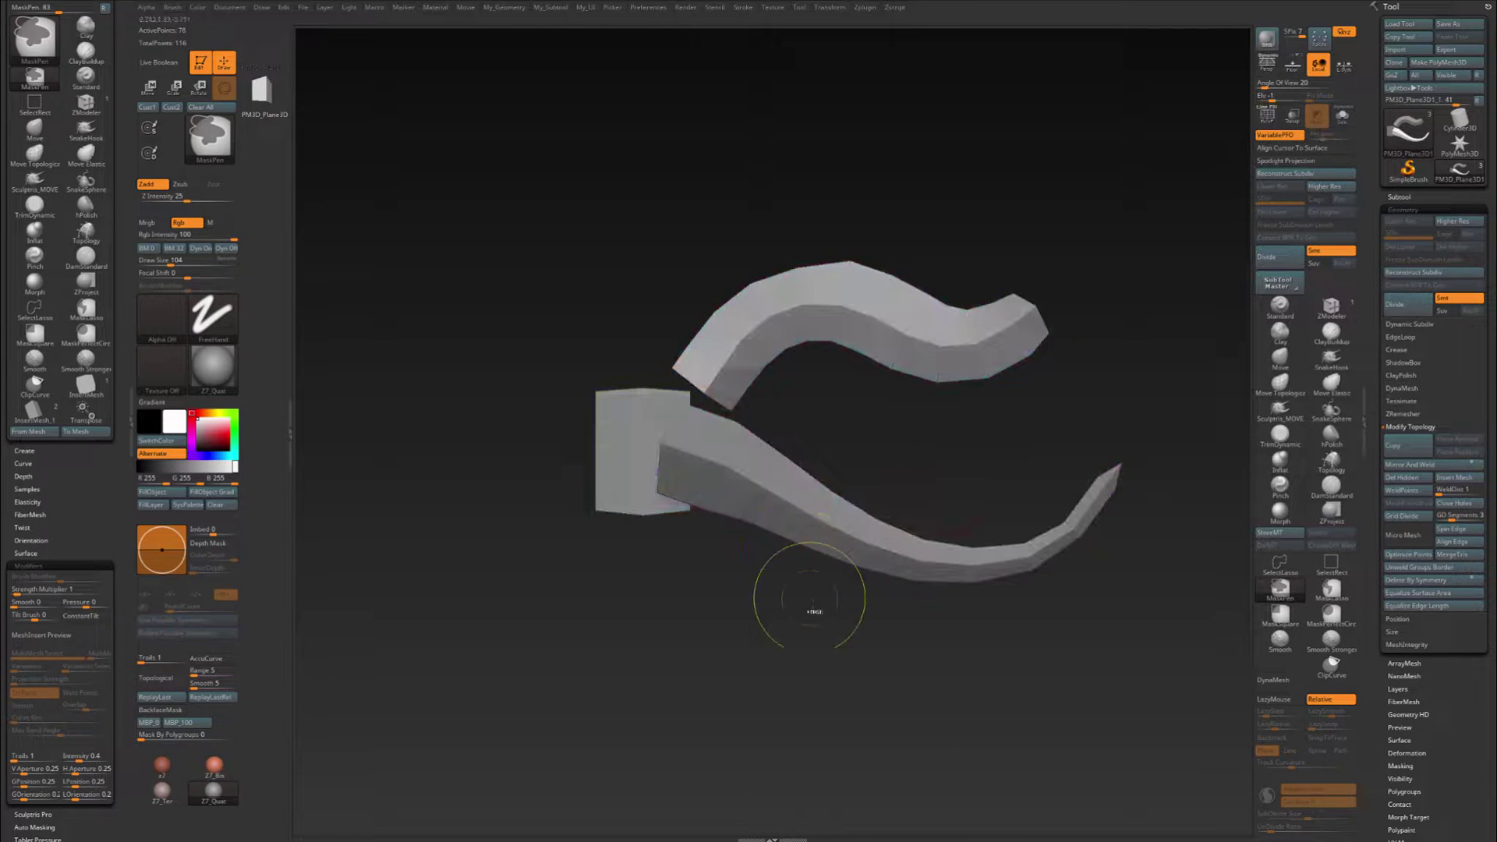
{"action": "key", "text": "ctrl+d"}
{"action": "key", "text": "ctrl+d"}
{"action": "key", "text": "ctrl+d"}
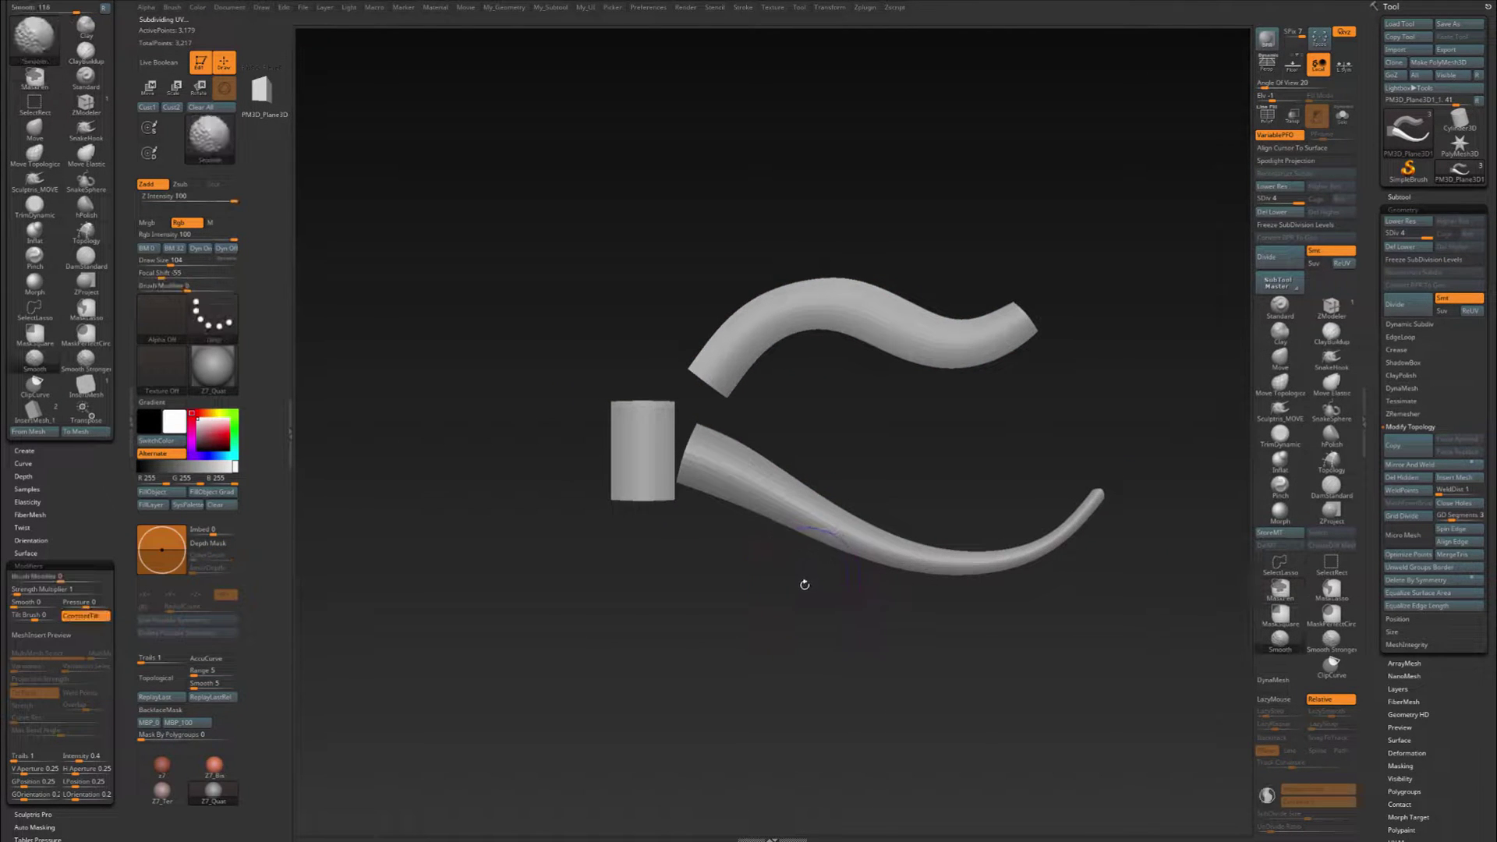
Return the mesh to subdivision level 1, switch to the Move brush, and show the polyframe again.
{"action": "key", "text": "shift+d"}
{"action": "key", "text": "shift+d"}
{"action": "key", "text": "shift+d"}
{"action": "key", "text": "b"}
{"action": "key", "text": "m"}
{"action": "key", "text": "v"}
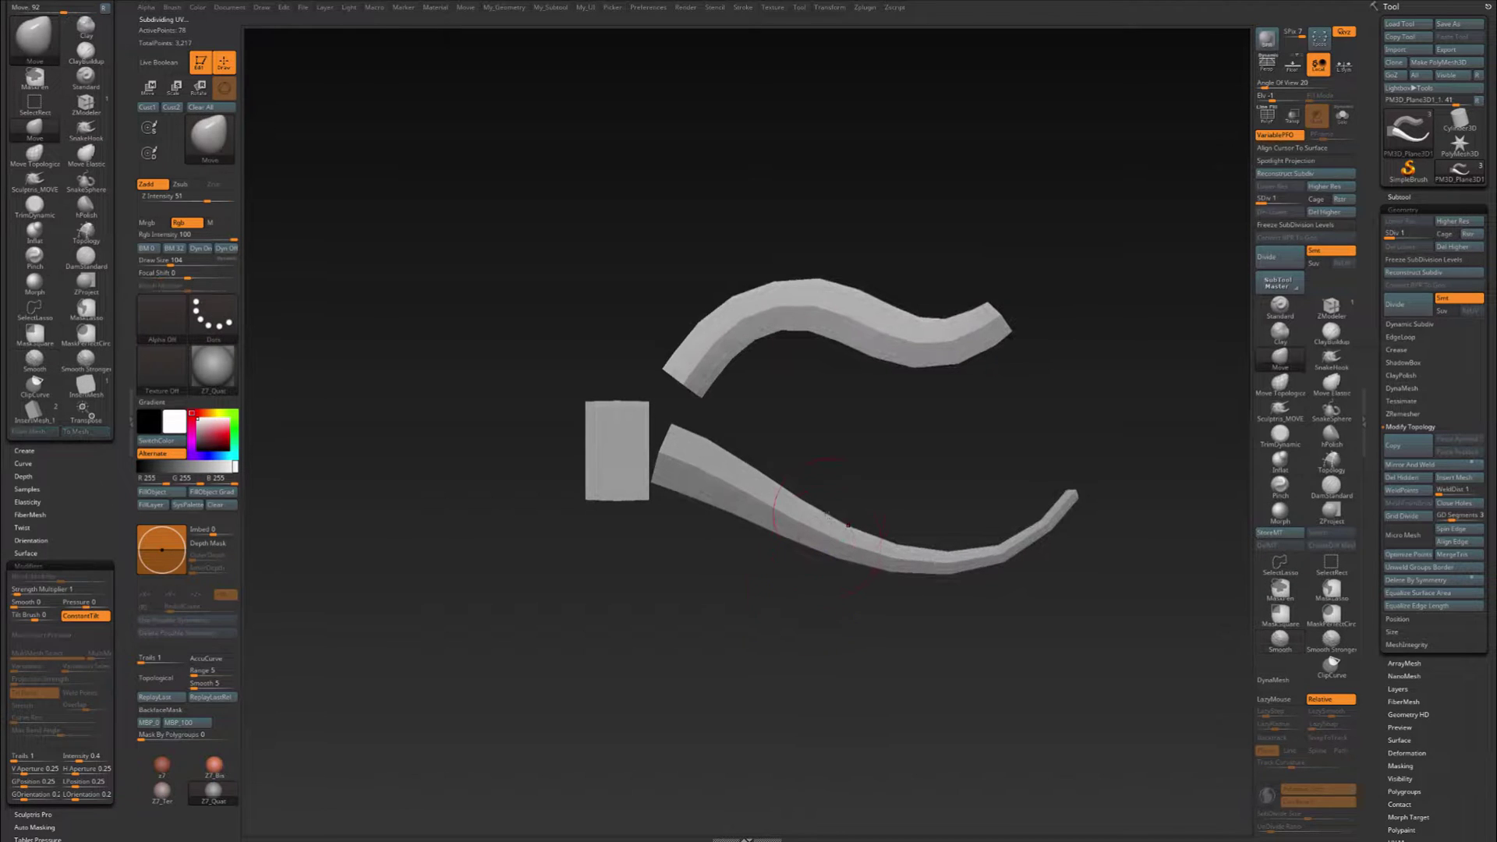
{"action": "key", "text": "shift+f"}
{"action": "right_click_drag", "start_coordinate": [813, 574], "coordinate": [892, 483], "text": "ctrl"}
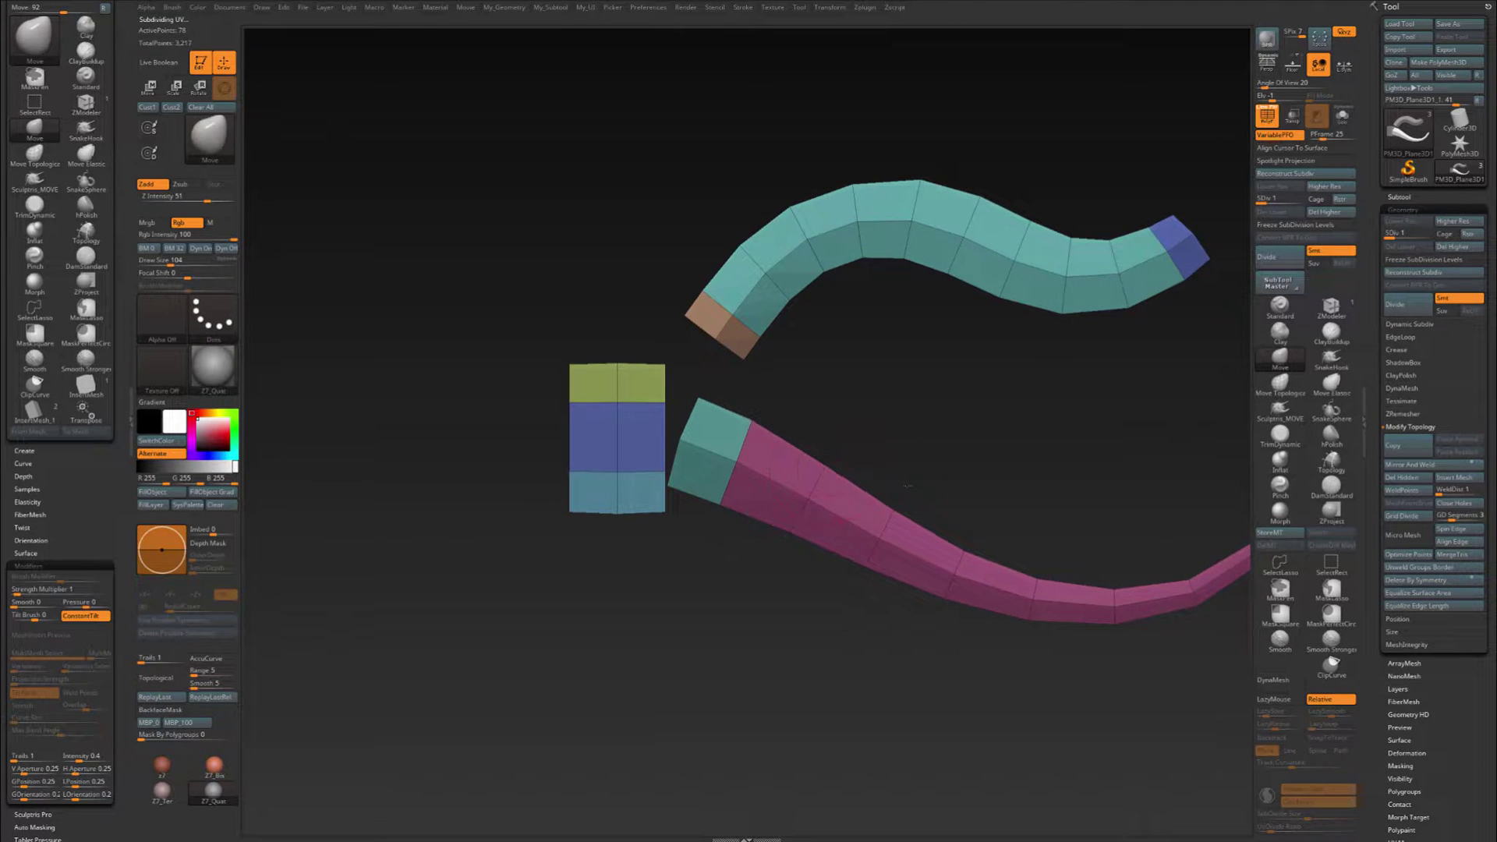
Widen the thick half of the tapered strip with the Move brush, pulling both edges and the start section outward.
{"action": "mouse_move", "coordinate": [895, 515]}
{"action": "left_mouse_down"}
{"action": "mouse_move", "coordinate": [904, 485]}
{"action": "mouse_move", "coordinate": [772, 407]}
{"action": "mouse_move", "coordinate": [911, 470]}
{"action": "left_mouse_up"}
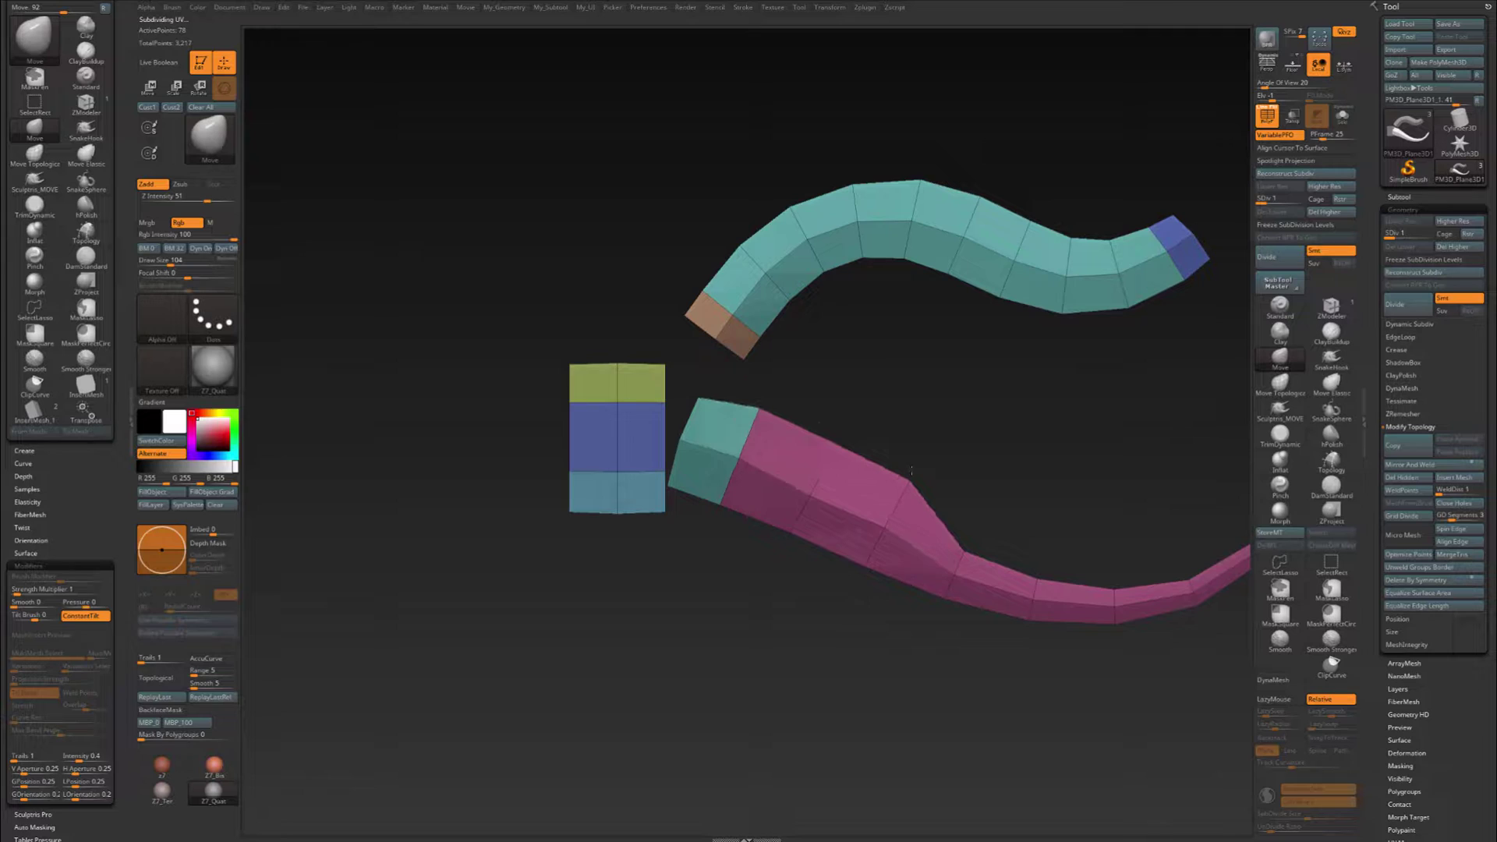
{"action": "left_click_drag", "start_coordinate": [868, 566], "coordinate": [856, 583]}
{"action": "left_click_drag", "start_coordinate": [792, 531], "coordinate": [808, 499]}
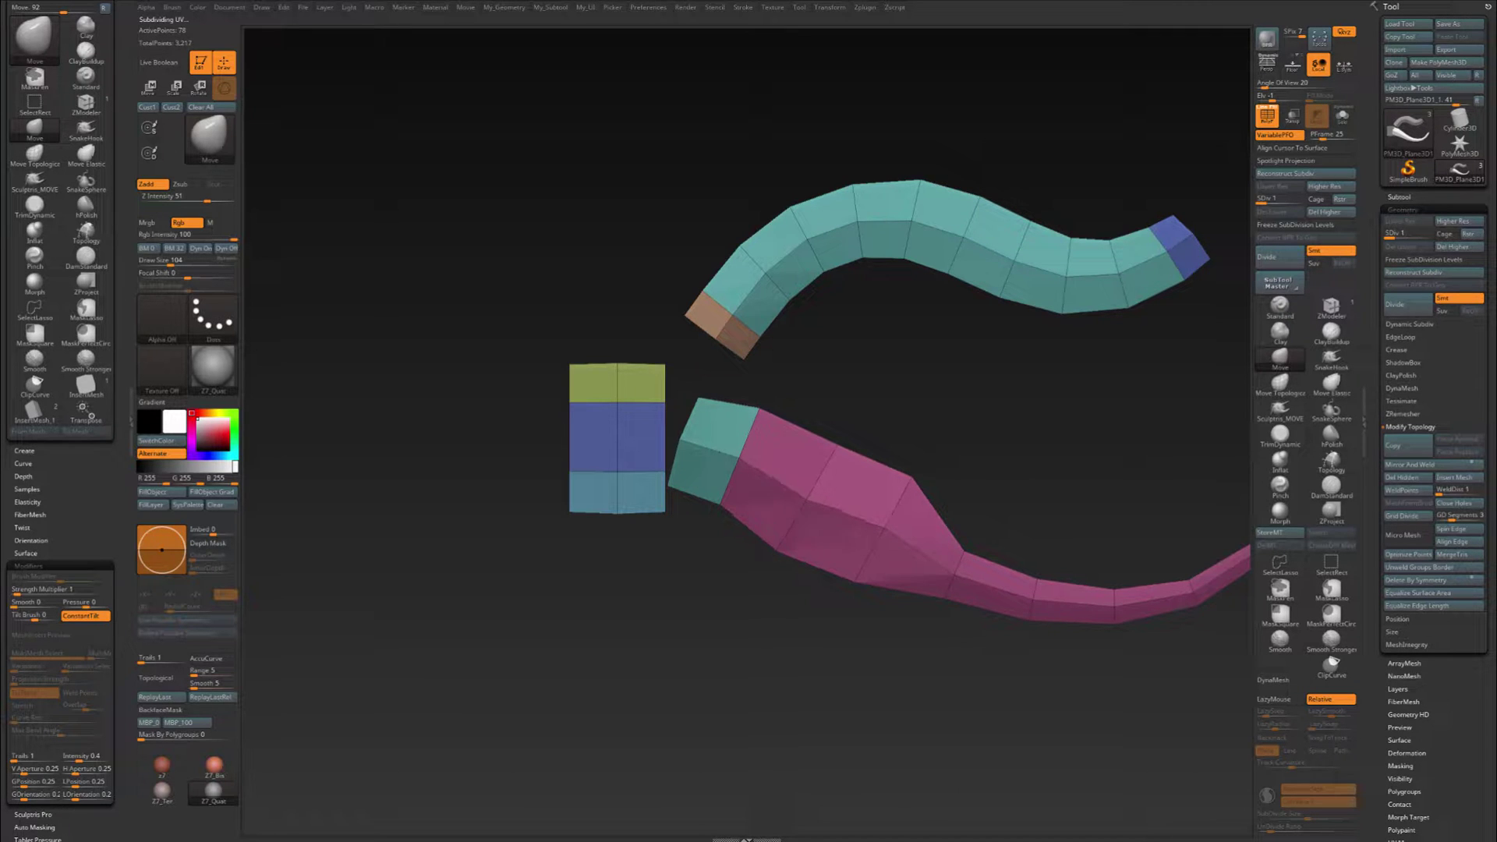
{"action": "left_click_drag", "start_coordinate": [707, 393], "coordinate": [707, 381]}
{"action": "left_click_drag", "start_coordinate": [721, 505], "coordinate": [706, 525]}
{"action": "left_click_drag", "start_coordinate": [682, 442], "coordinate": [670, 436]}
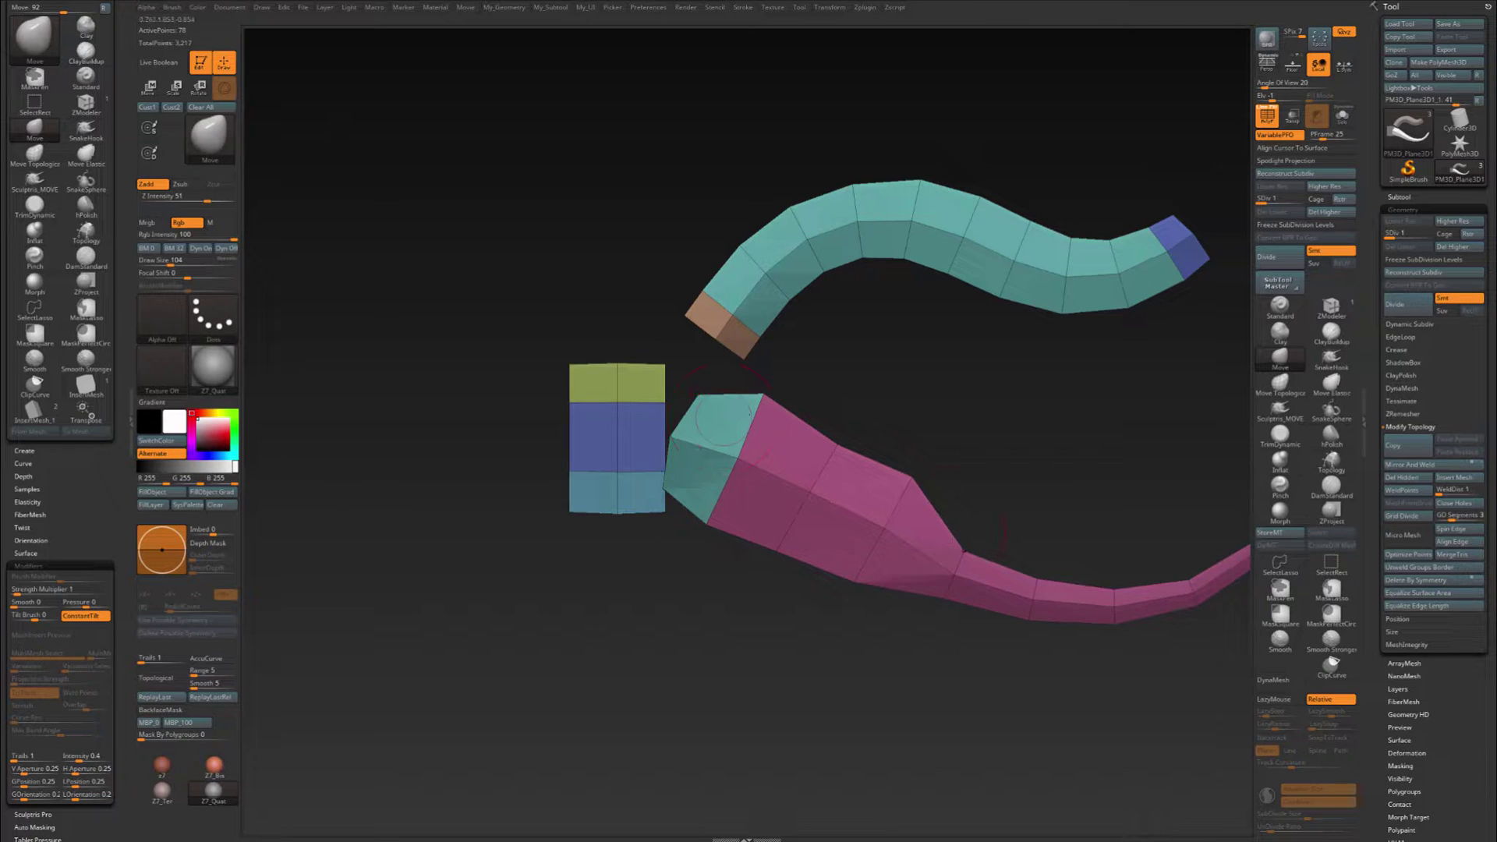
{"action": "left_click_drag", "start_coordinate": [959, 548], "coordinate": [978, 530]}
{"action": "left_click_drag", "start_coordinate": [838, 447], "coordinate": [850, 433]}
{"action": "left_click_drag", "start_coordinate": [914, 479], "coordinate": [929, 468]}
{"action": "mouse_move", "coordinate": [967, 544]}
{"action": "left_mouse_down"}
{"action": "mouse_move", "coordinate": [996, 509]}
{"action": "mouse_move", "coordinate": [951, 507]}
{"action": "mouse_move", "coordinate": [954, 541]}
{"action": "mouse_move", "coordinate": [931, 521]}
{"action": "left_mouse_up"}
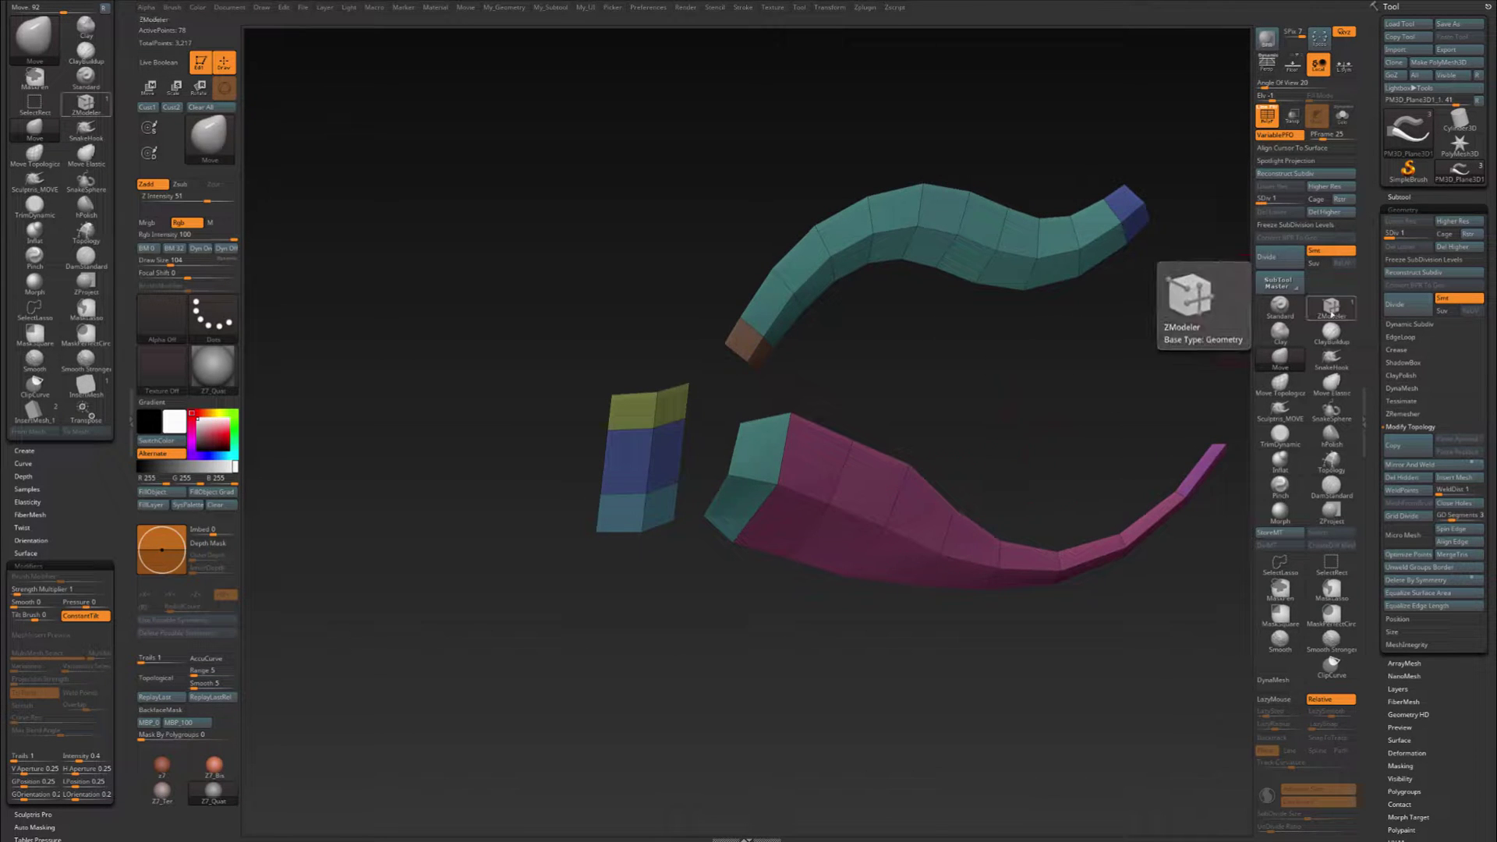
Switch to the ZModeler brush and set its polygon target to All Polygons, keeping the QMesh action.
{"action": "left_click", "coordinate": [1332, 306]}
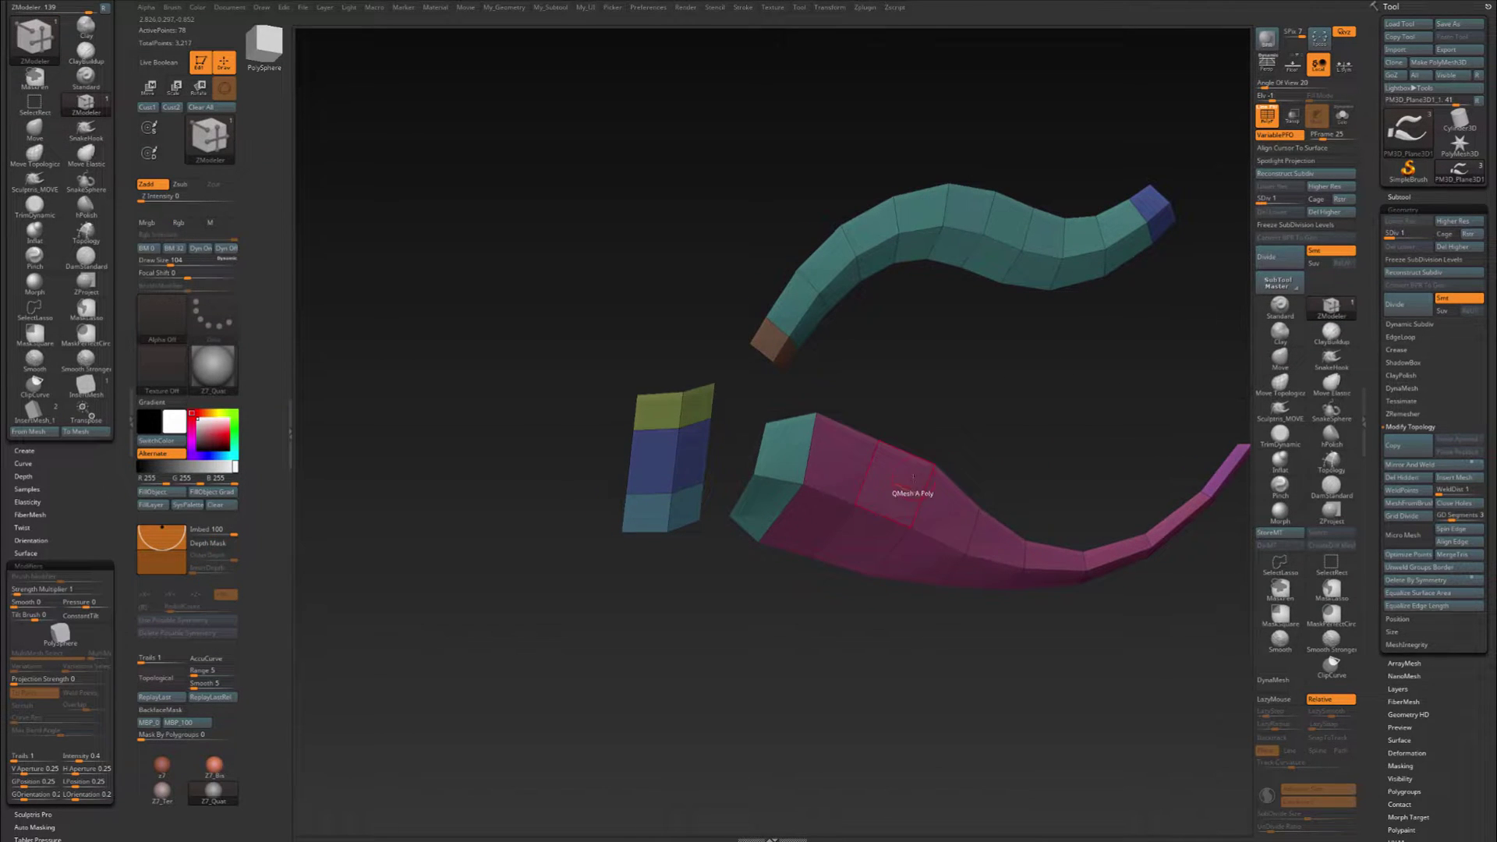
{"action": "key", "text": "space"}
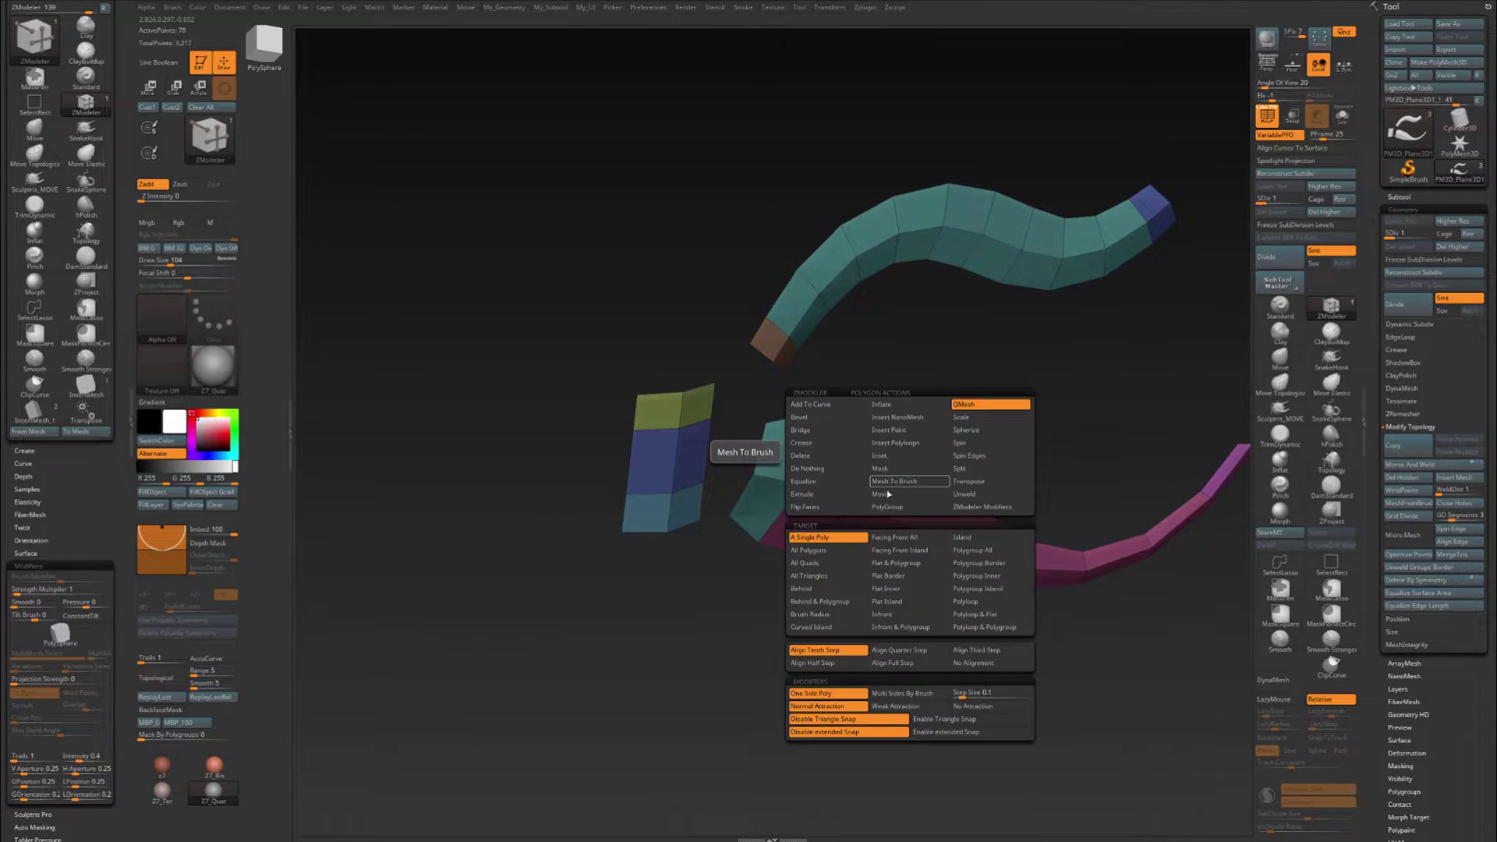
{"action": "left_click", "coordinate": [827, 552]}
{"action": "mouse_move", "coordinate": [819, 482]}
{"action": "right_mouse_down"}
{"action": "mouse_move", "coordinate": [885, 482]}
{"action": "mouse_move", "coordinate": [854, 433]}
{"action": "mouse_move", "coordinate": [871, 419]}
{"action": "right_mouse_up"}
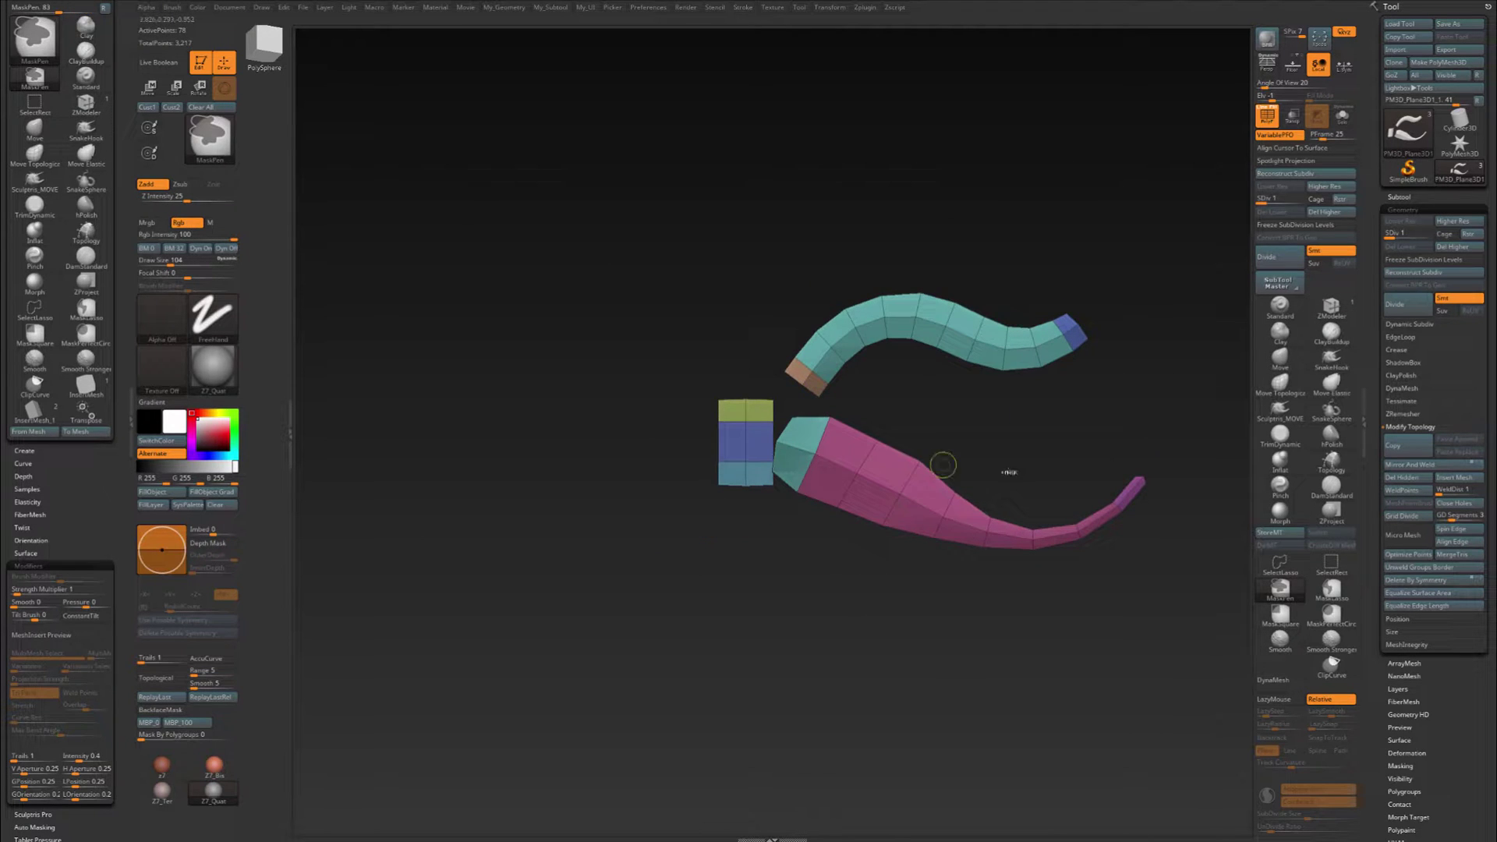
Isolate the tapered strip, then show the whole mesh with everything except that strip masked.
{"action": "mouse_move", "coordinate": [1012, 467]}
{"action": "left_mouse_down", "text": "ctrl+shift"}
{"action": "mouse_move", "coordinate": [867, 582]}
{"action": "mouse_move", "coordinate": [879, 595]}
{"action": "left_mouse_up", "text": "ctrl+shift"}
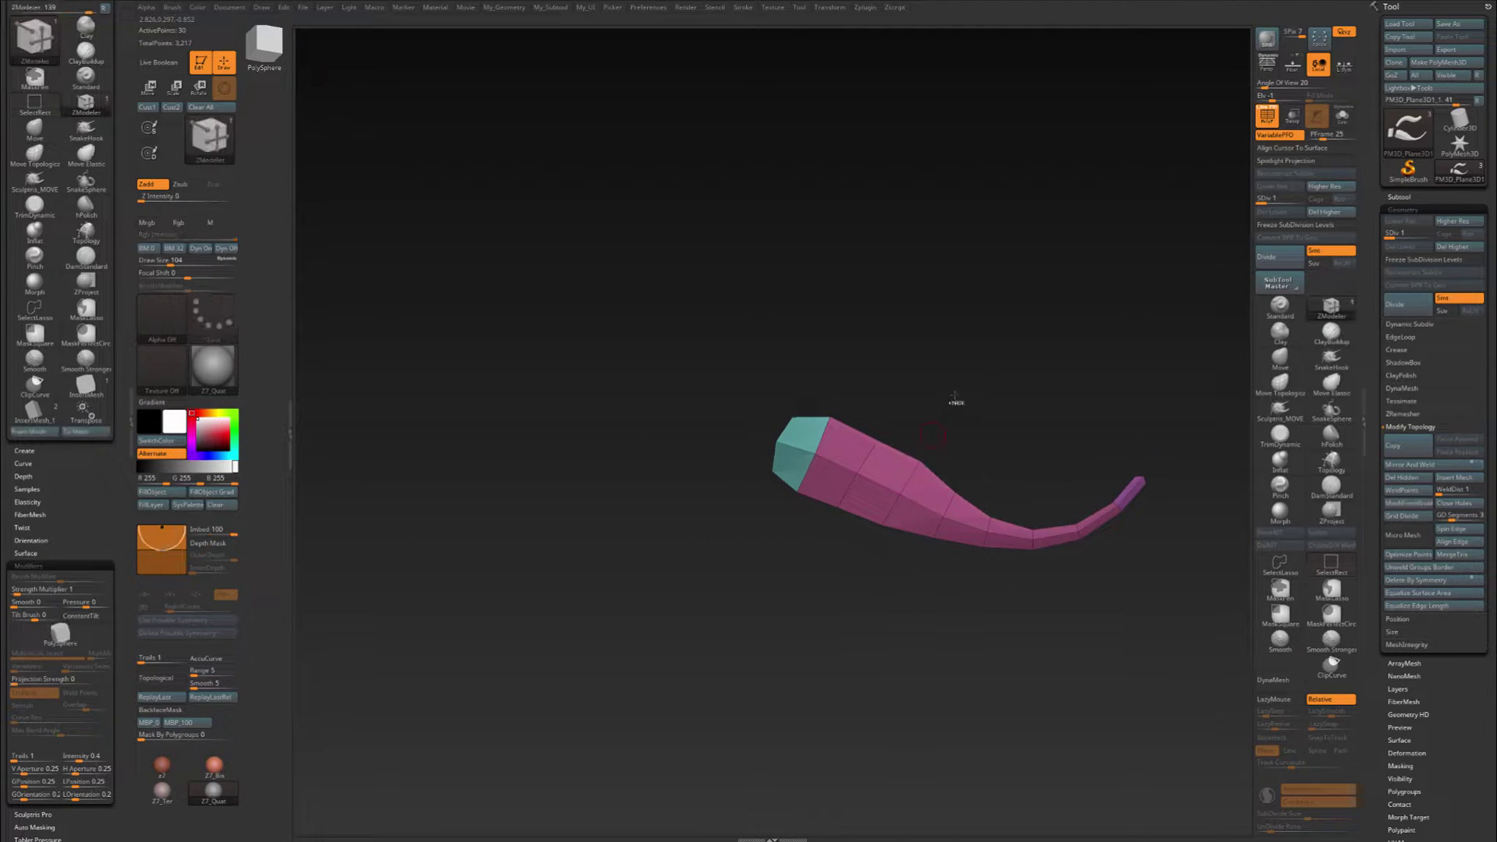
{"action": "left_click", "coordinate": [978, 427], "text": "ctrl"}
{"action": "left_click", "coordinate": [979, 425], "text": "ctrl+shift"}
{"action": "left_click", "coordinate": [979, 423], "text": "ctrl"}
{"action": "right_click_drag", "start_coordinate": [906, 418], "coordinate": [932, 443]}
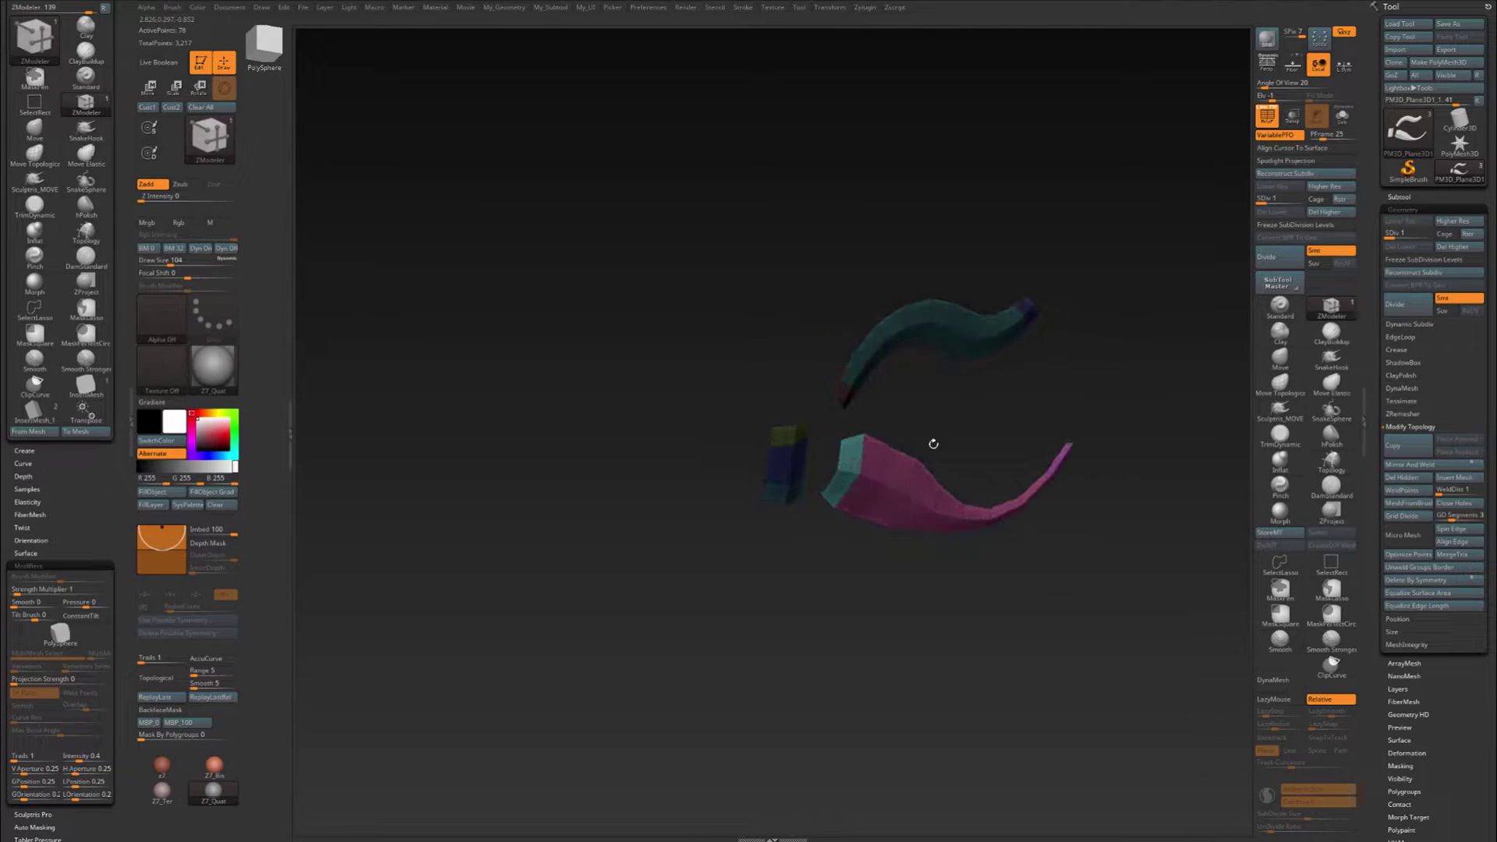
Delete the higher subdivision levels and QMesh the unmasked tapered strip to give it thickness.
{"action": "left_click", "coordinate": [876, 461]}
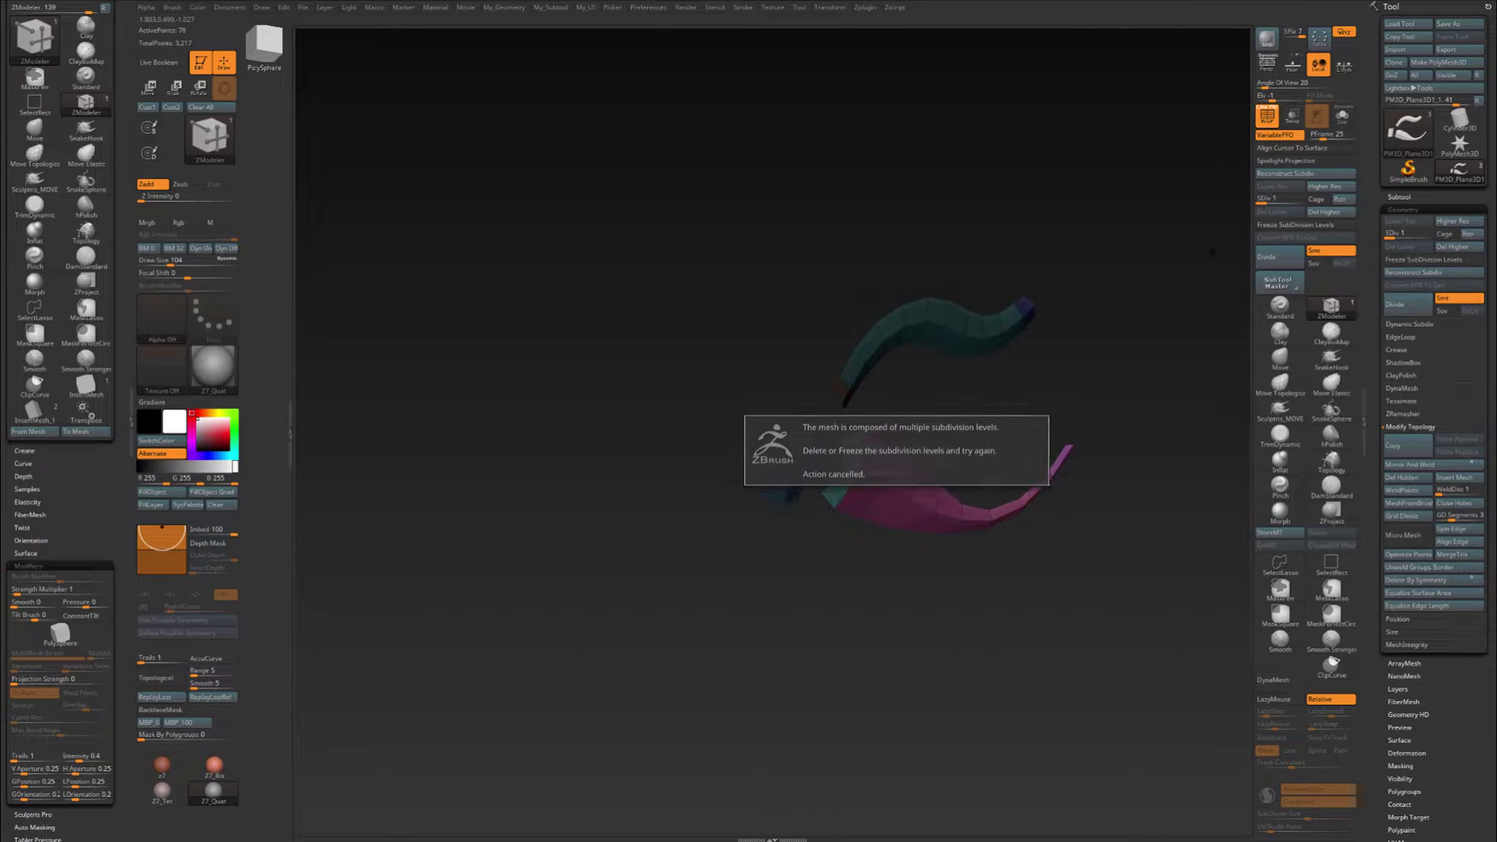
{"action": "left_click", "coordinate": [1331, 212]}
{"action": "left_click_drag", "start_coordinate": [895, 460], "coordinate": [888, 456]}
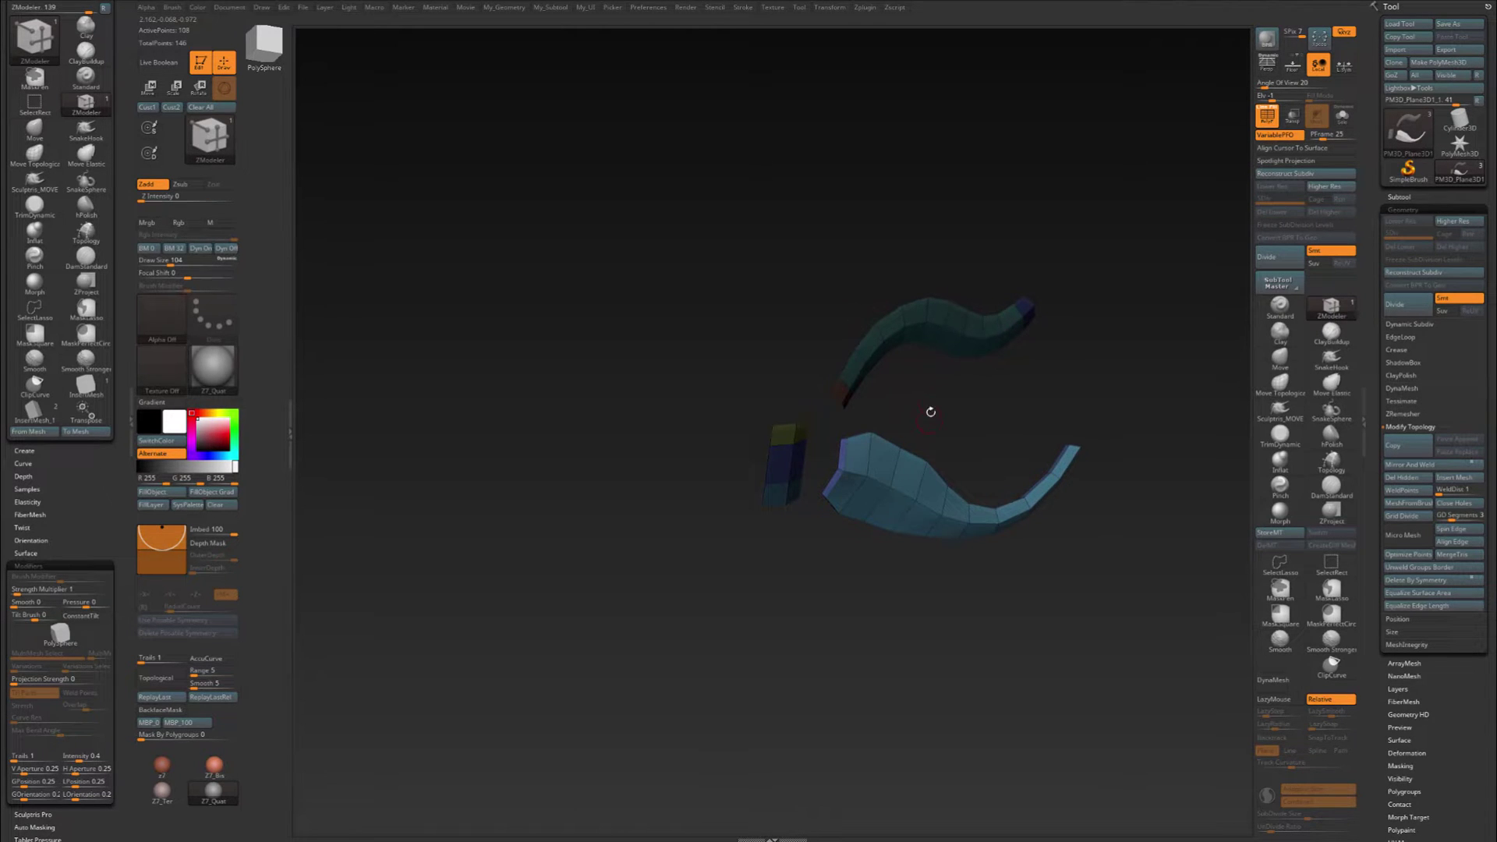
Switch to the Move brush and clear the mask, facing the strips from the front.
{"action": "key", "text": "b"}
{"action": "key", "text": "m"}
{"action": "key", "text": "v"}
{"action": "mouse_move", "coordinate": [929, 411]}
{"action": "left_mouse_down"}
{"action": "mouse_move", "coordinate": [904, 383]}
{"action": "mouse_move", "coordinate": [959, 393]}
{"action": "mouse_move", "coordinate": [910, 415]}
{"action": "mouse_move", "coordinate": [884, 397]}
{"action": "mouse_move", "coordinate": [815, 403]}
{"action": "left_mouse_up"}
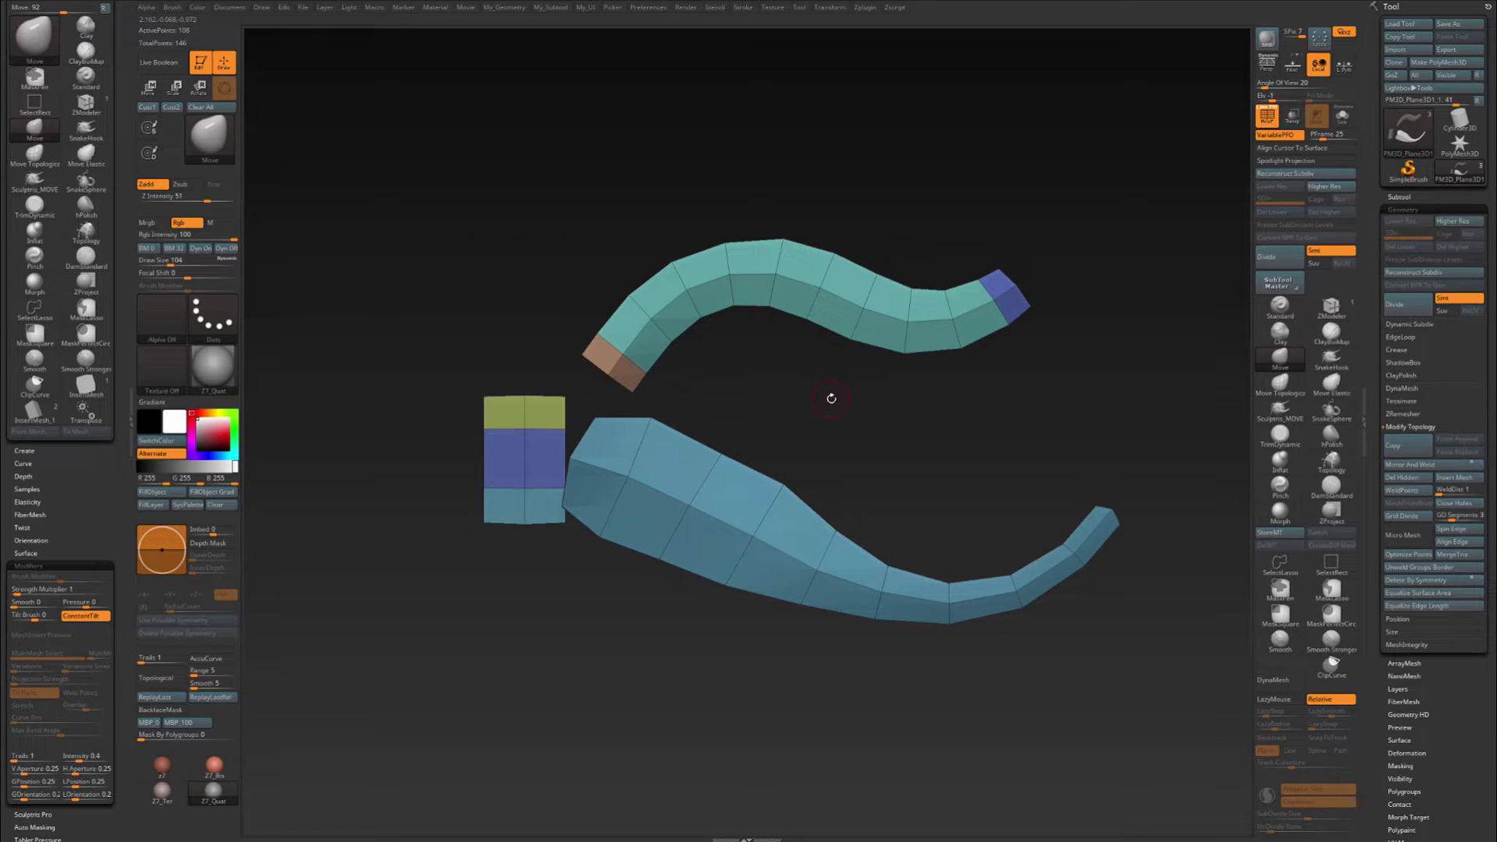
{"action": "left_click_drag", "start_coordinate": [823, 413], "coordinate": [612, 427]}
{"action": "left_click_drag", "start_coordinate": [495, 396], "coordinate": [719, 458]}
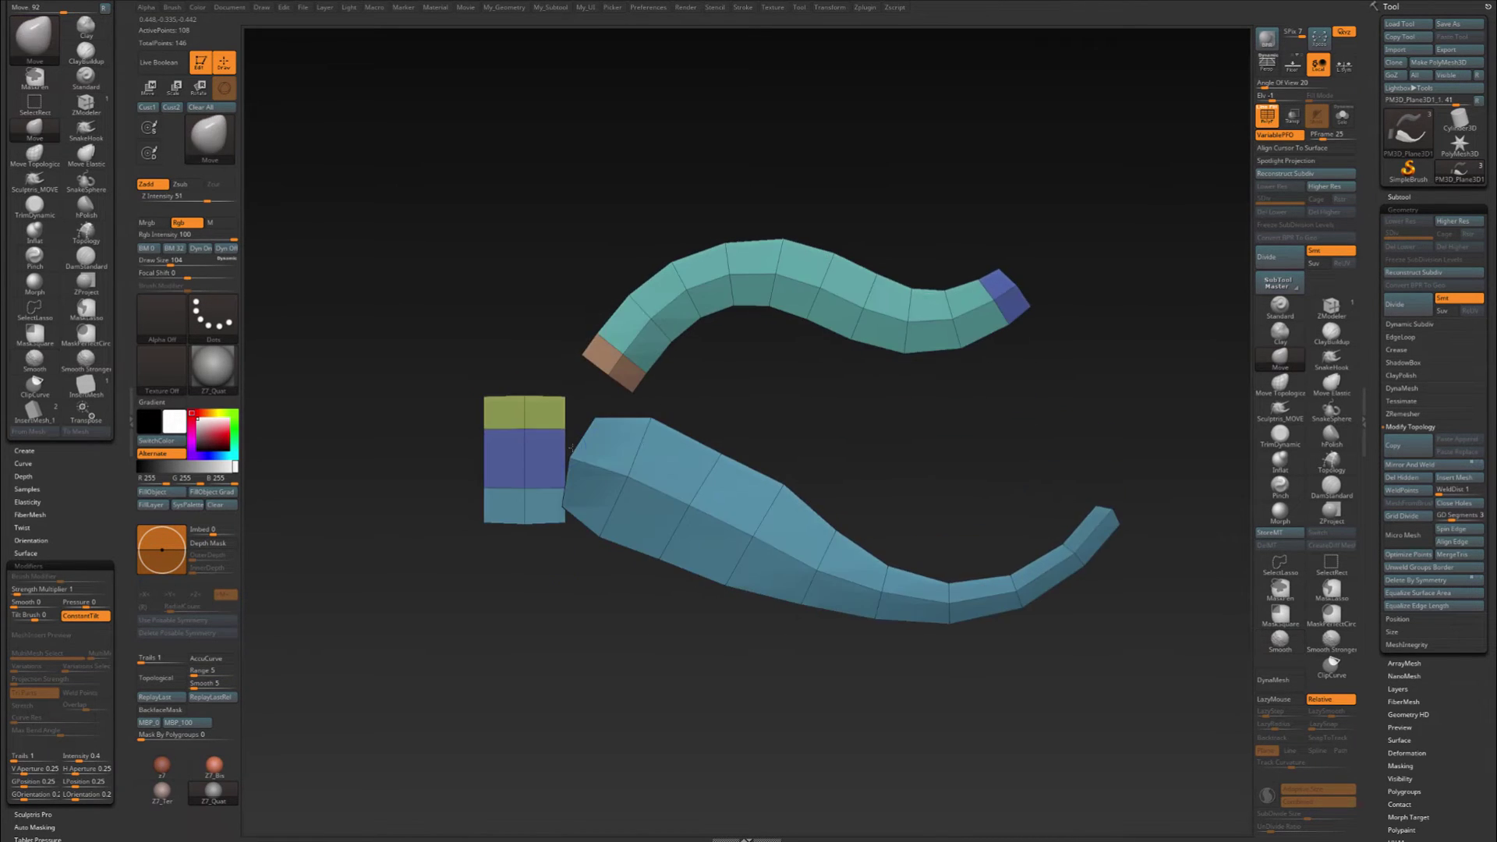